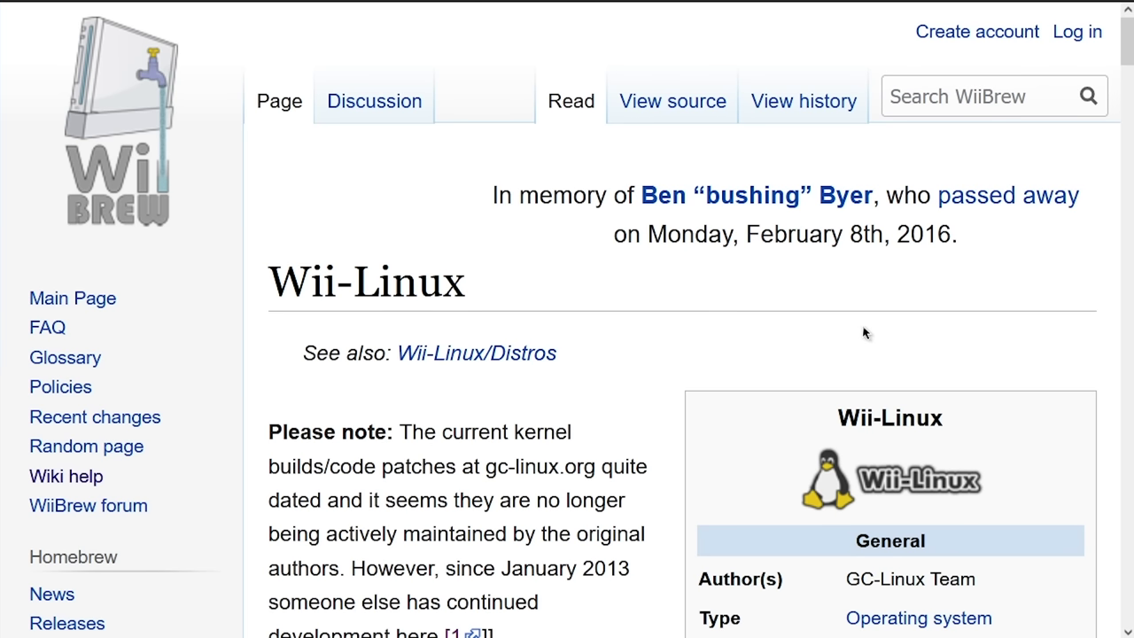
- Search the WiiBrew page for 'Bliight' and highlight 'Whiite' in XWhiite
{"action": "key", "text": "ctrl+f"}
{"action": "key", "text": "Return"}
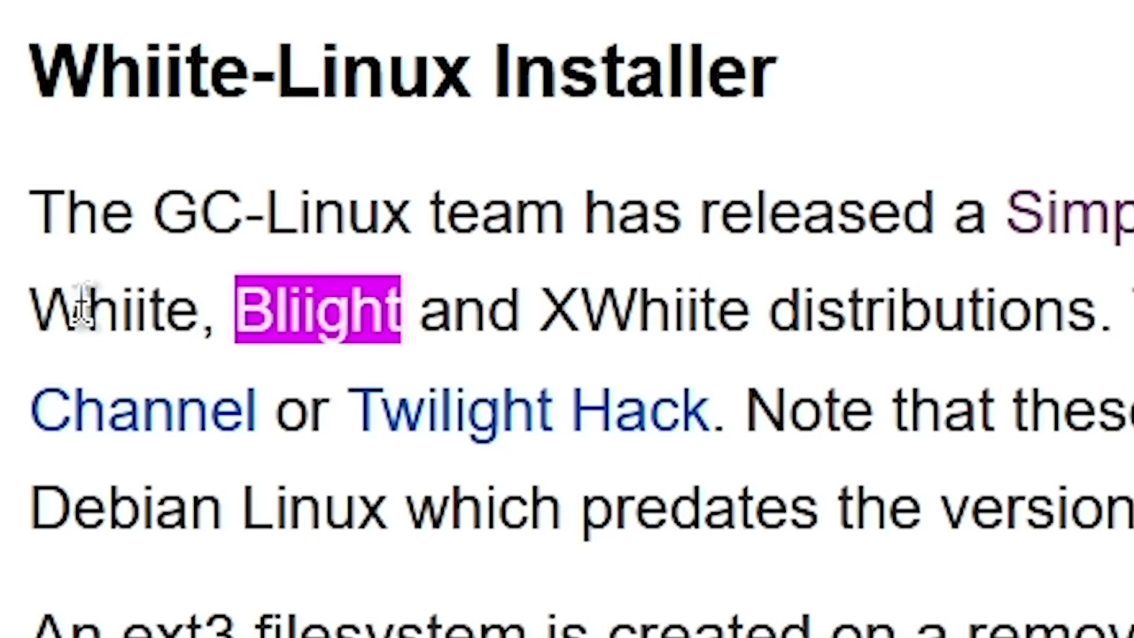
{"action": "left_click_drag", "start_coordinate": [576, 309], "coordinate": [742, 309]}
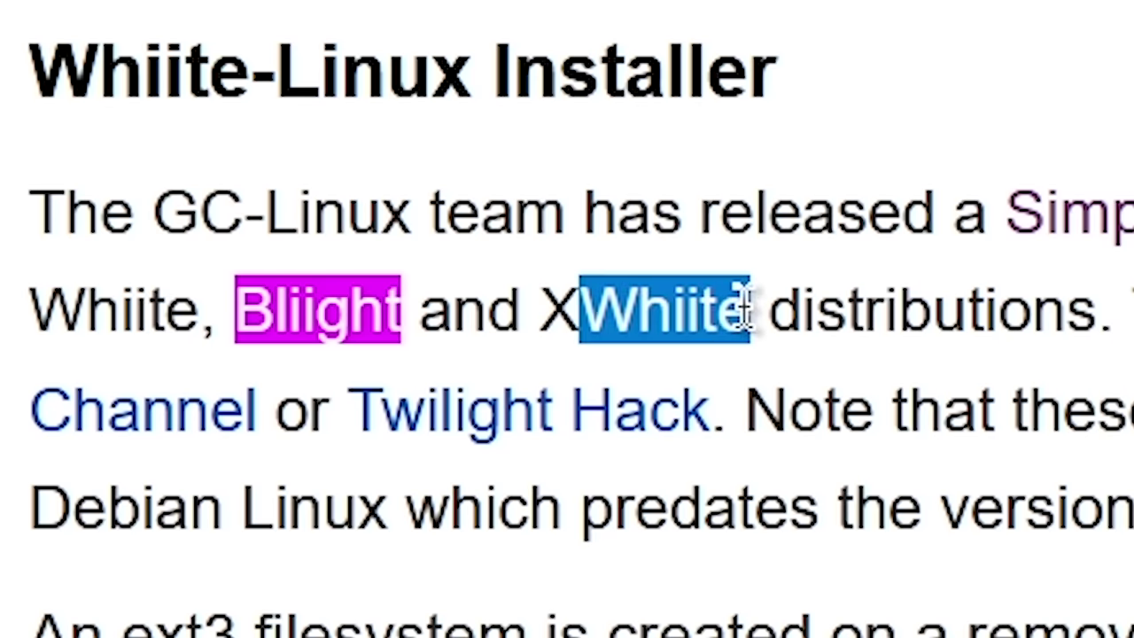
{"action": "left_click", "coordinate": [790, 316]}
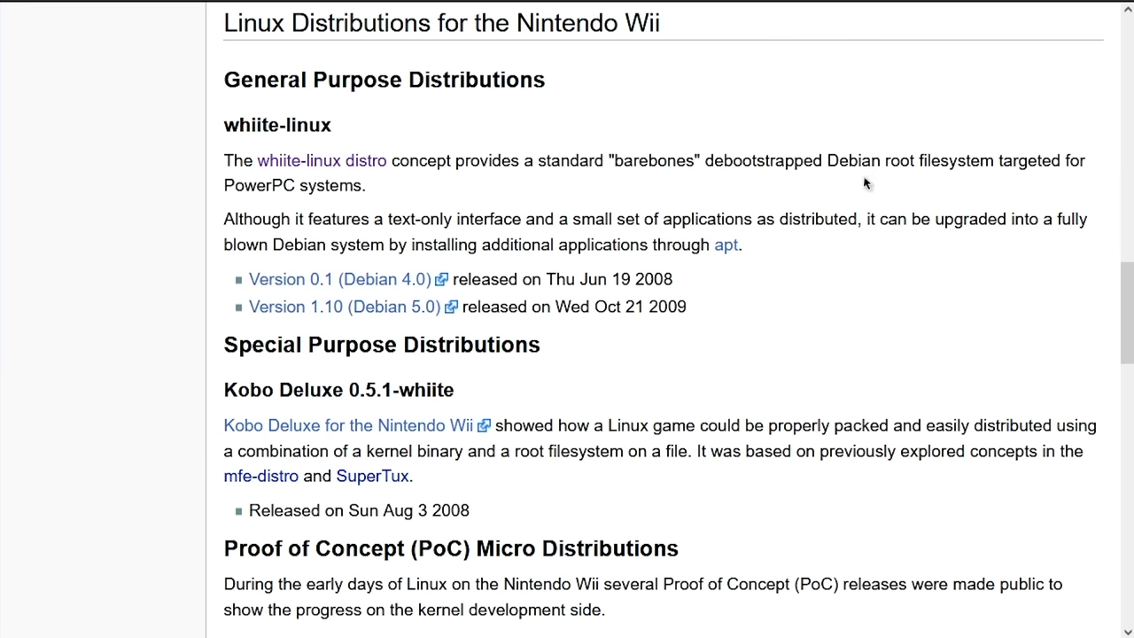
- Review the third-party distributions list, marking the xwhiite heading, and reach the whiite-linux link
{"action": "scroll", "coordinate": [866, 183], "scroll_direction": "down", "scroll_amount": 10}
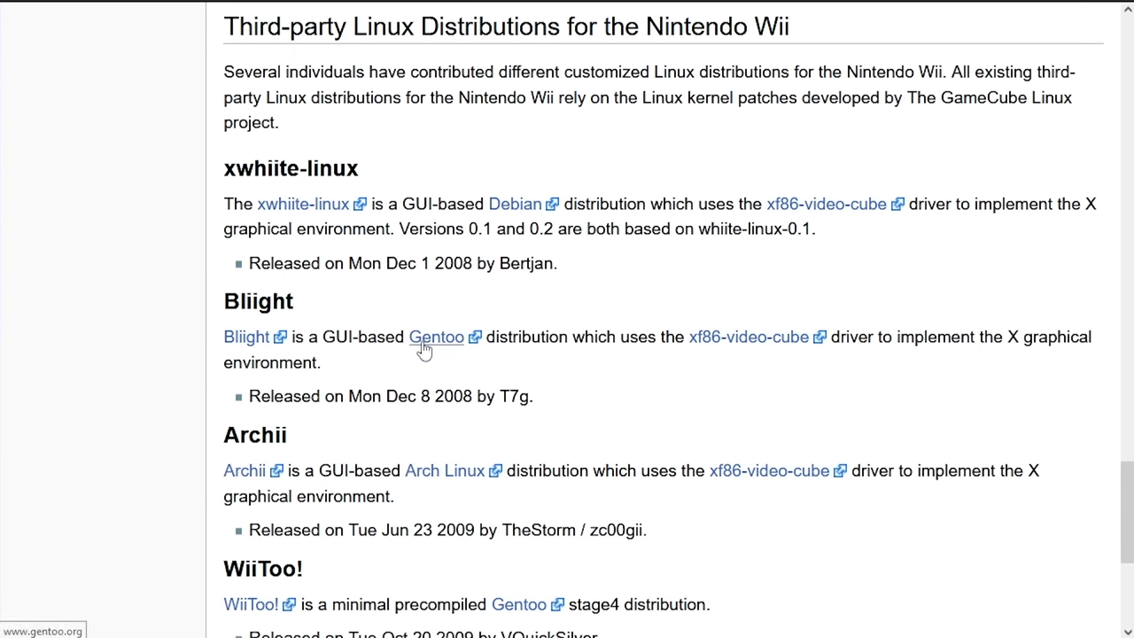
{"action": "scroll", "coordinate": [226, 310], "scroll_direction": "up", "scroll_amount": 2}
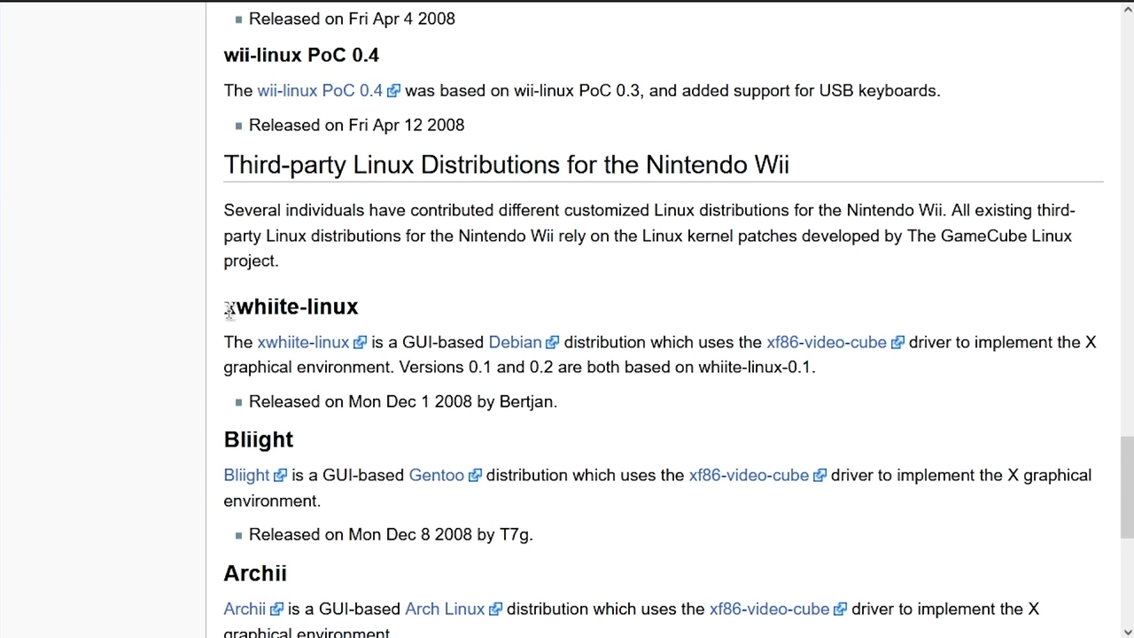
{"action": "left_click_drag", "start_coordinate": [229, 310], "coordinate": [324, 334]}
{"action": "left_click", "coordinate": [325, 334]}
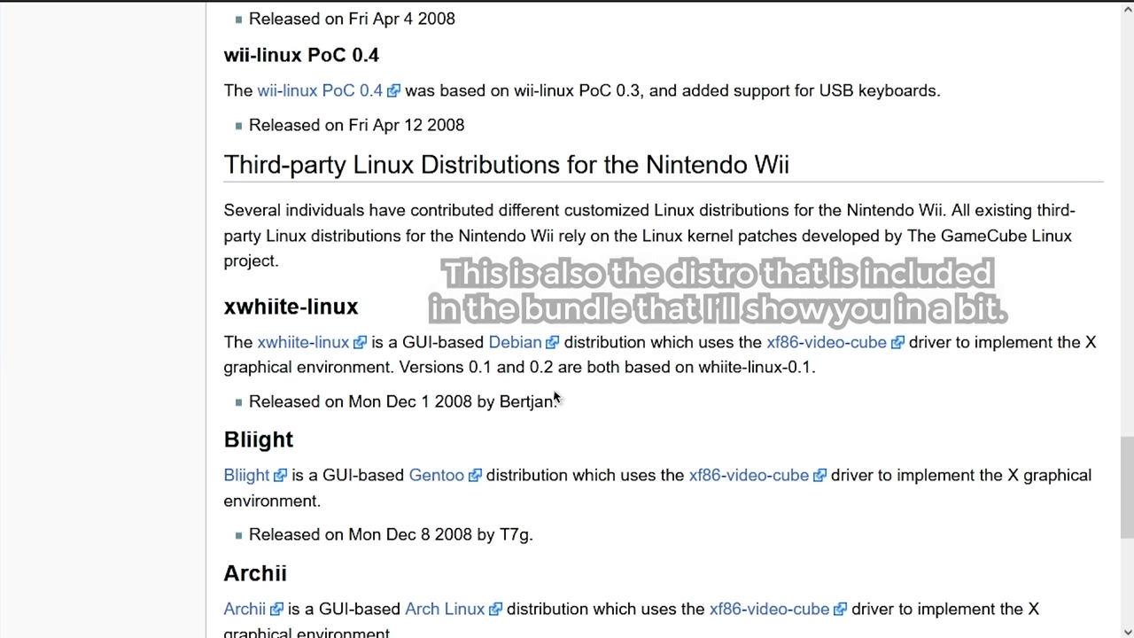
{"action": "scroll", "coordinate": [555, 393], "scroll_direction": "up", "scroll_amount": 14}
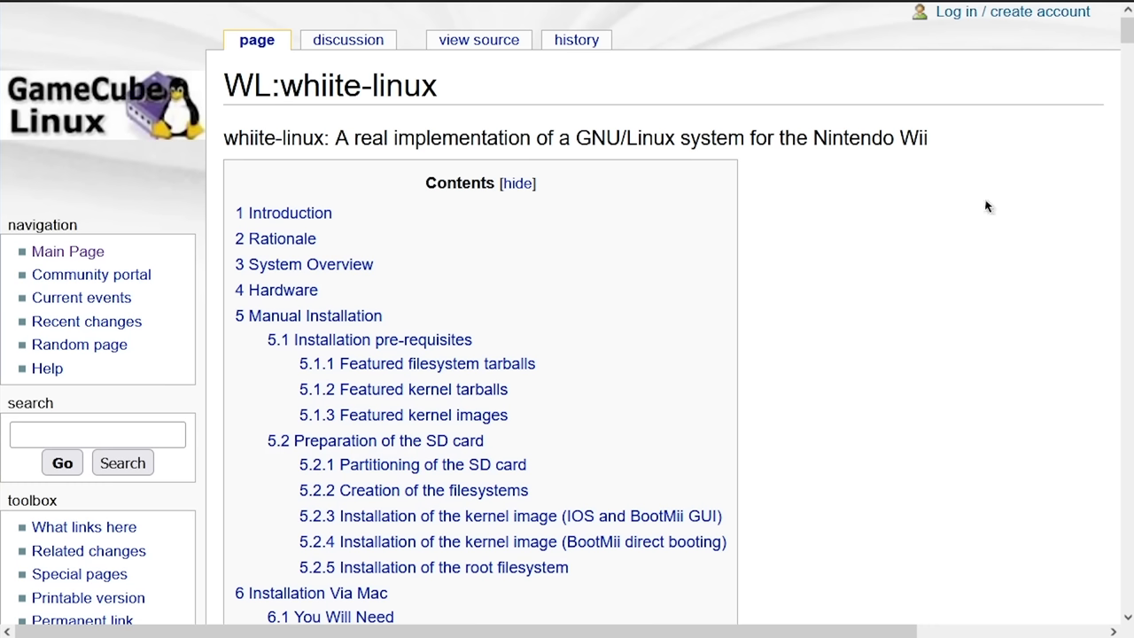
- Skim the WL:whiite-linux page, then scroll the Wii distributions list to wii-linux PoC releases 0.1–0.4
{"action": "scroll", "coordinate": [970, 240], "scroll_direction": "down", "scroll_amount": 10}
{"action": "left_click_drag", "start_coordinate": [1124, 55], "coordinate": [1129, 396]}
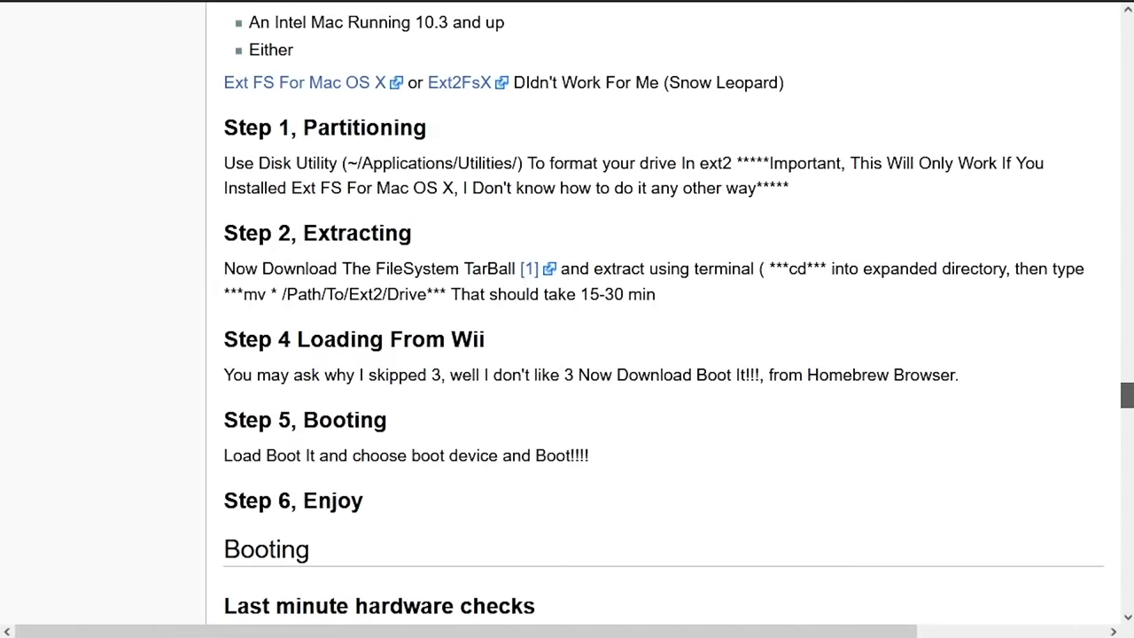
{"action": "left_click_drag", "start_coordinate": [1129, 396], "coordinate": [1119, 70]}
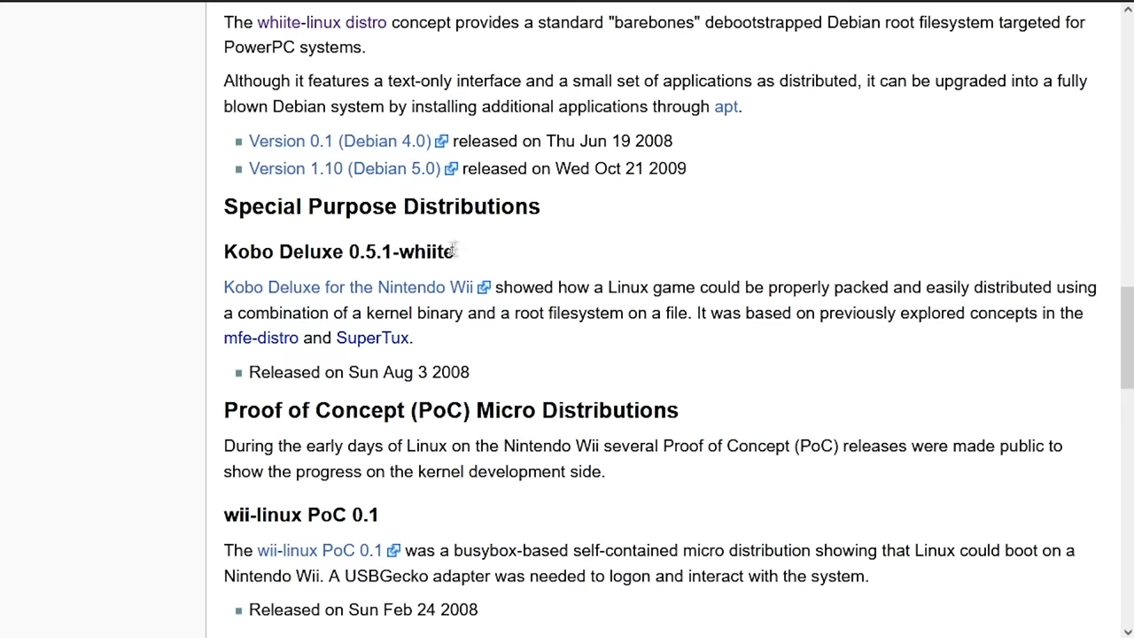
{"action": "scroll", "coordinate": [325, 283], "scroll_direction": "up", "scroll_amount": 5}
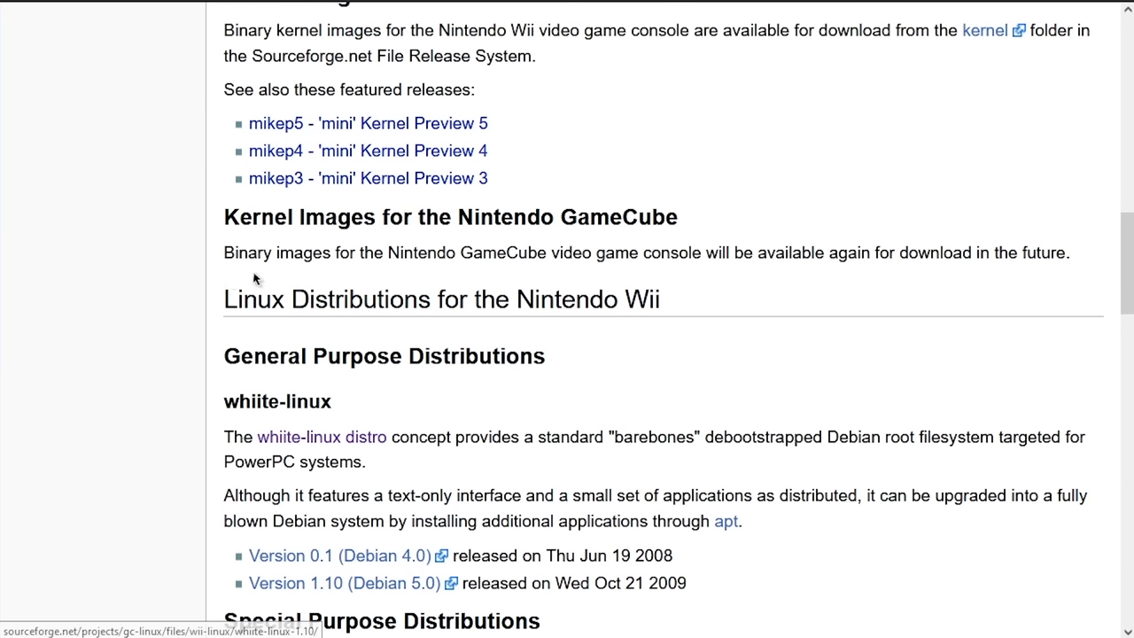
{"action": "scroll", "coordinate": [325, 313], "scroll_direction": "down", "scroll_amount": 4}
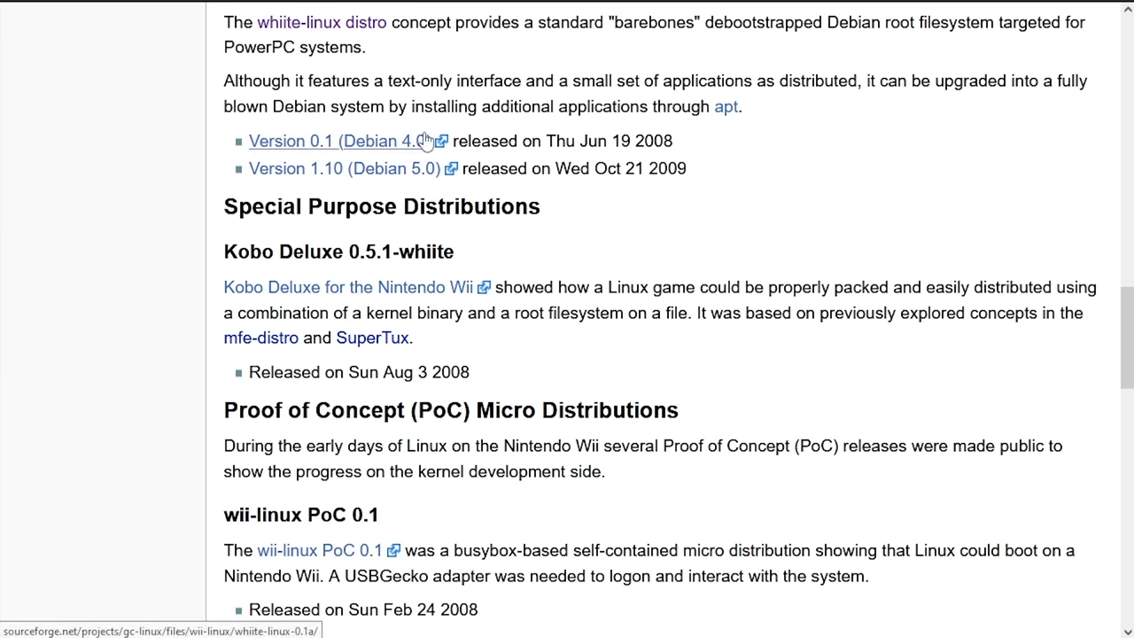
{"action": "double_click", "coordinate": [639, 148]}
{"action": "left_click", "coordinate": [703, 203]}
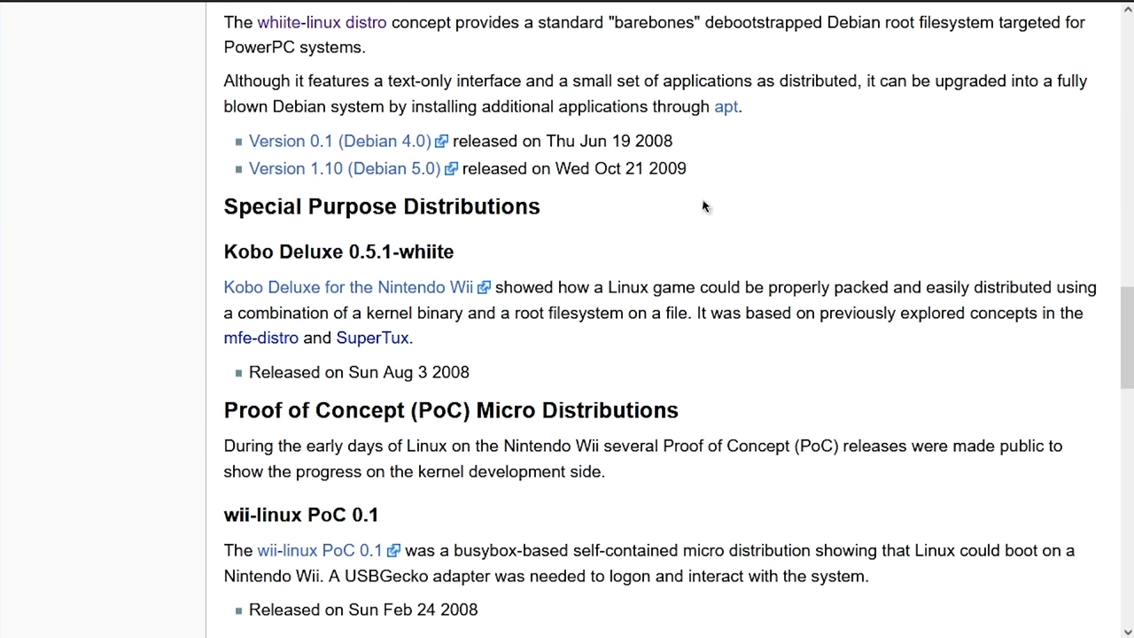
{"action": "scroll", "coordinate": [639, 275], "scroll_direction": "down", "scroll_amount": 3}
{"action": "scroll", "coordinate": [619, 291], "scroll_direction": "down", "scroll_amount": 2}
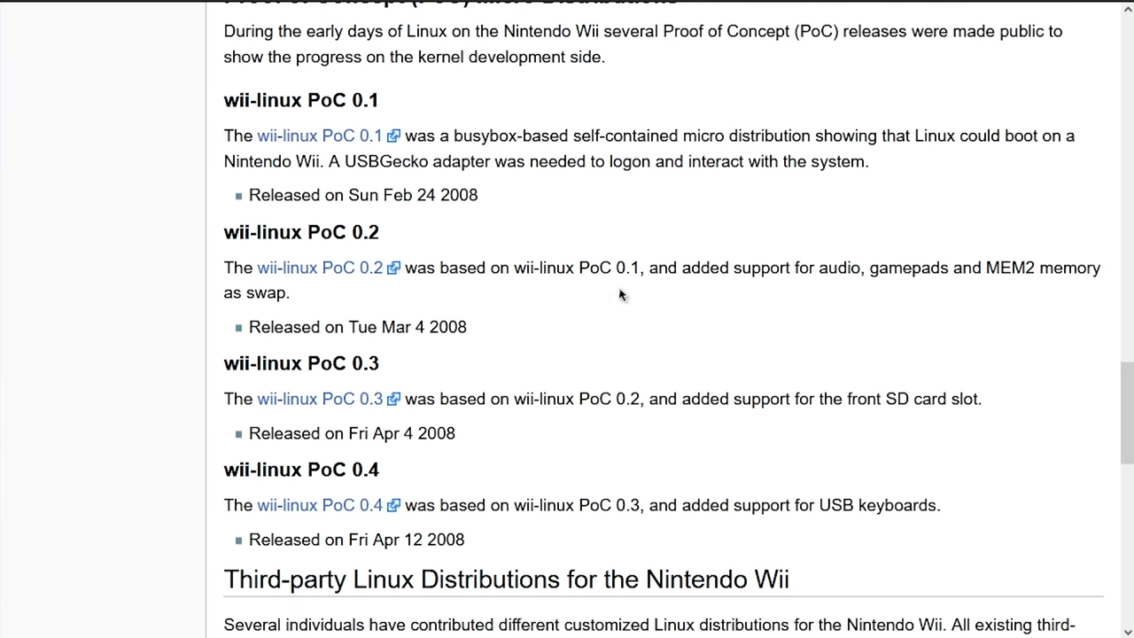
- Scroll to view the USB Drive (F:) contents: apps, bootmii, boot.elf and .bin files
{"action": "scroll", "coordinate": [626, 290], "scroll_direction": "down", "scroll_amount": 2}
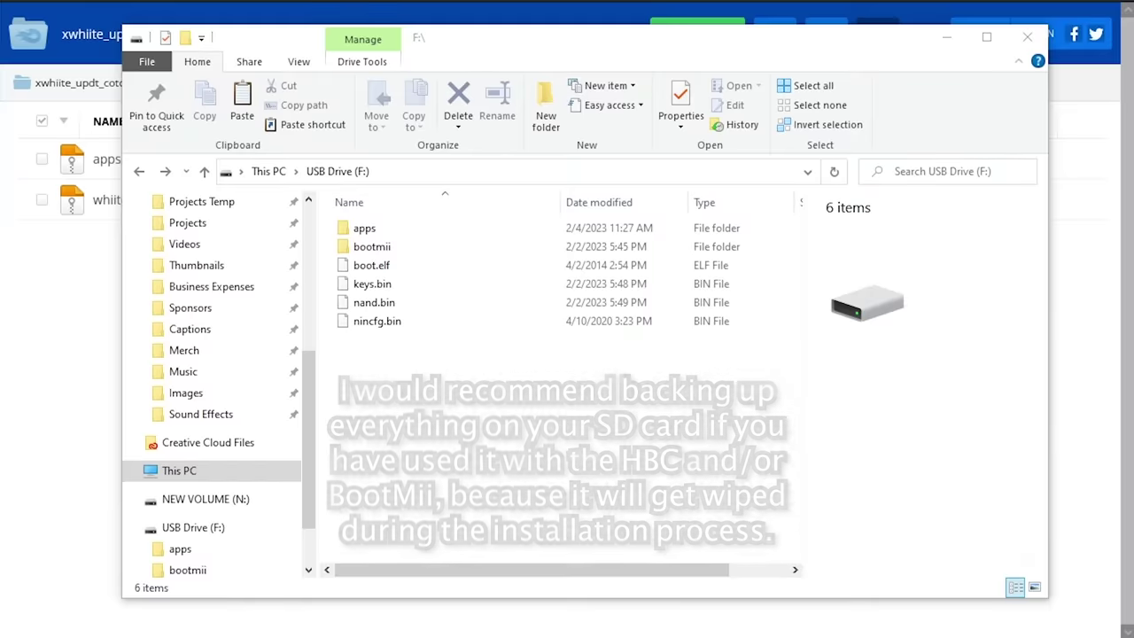
- Extract whiite-linux-installer-BETA1 from apps.7z into F:\apps on the USB drive
{"action": "left_click", "coordinate": [391, 218]}
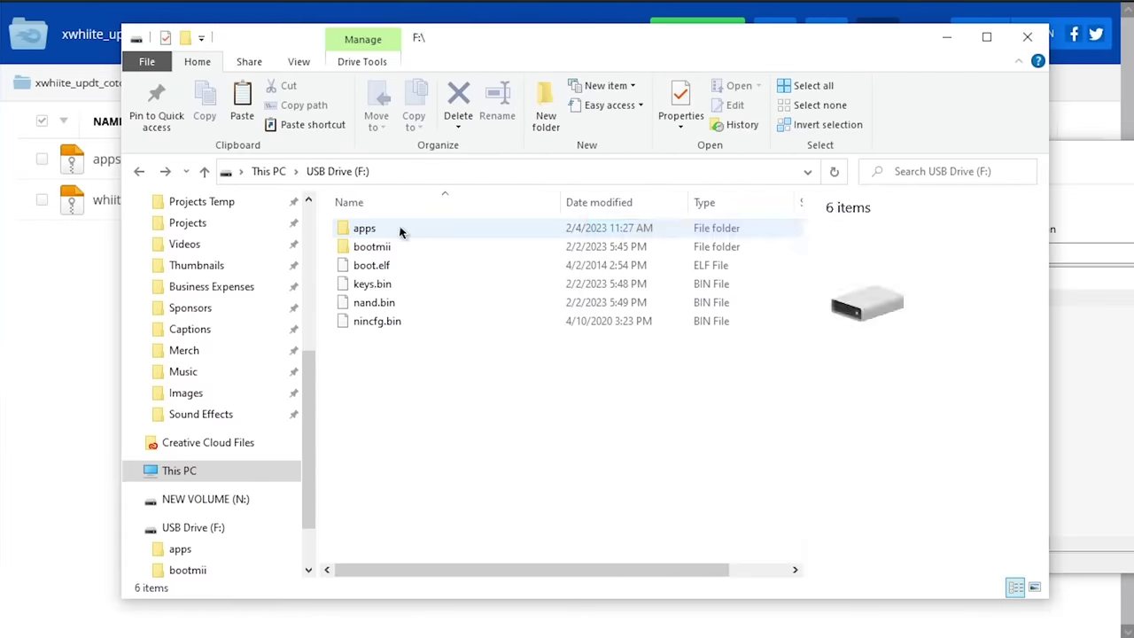
{"action": "double_click", "coordinate": [399, 229]}
{"action": "key", "text": "alt+Tab"}
{"action": "double_click", "coordinate": [613, 311]}
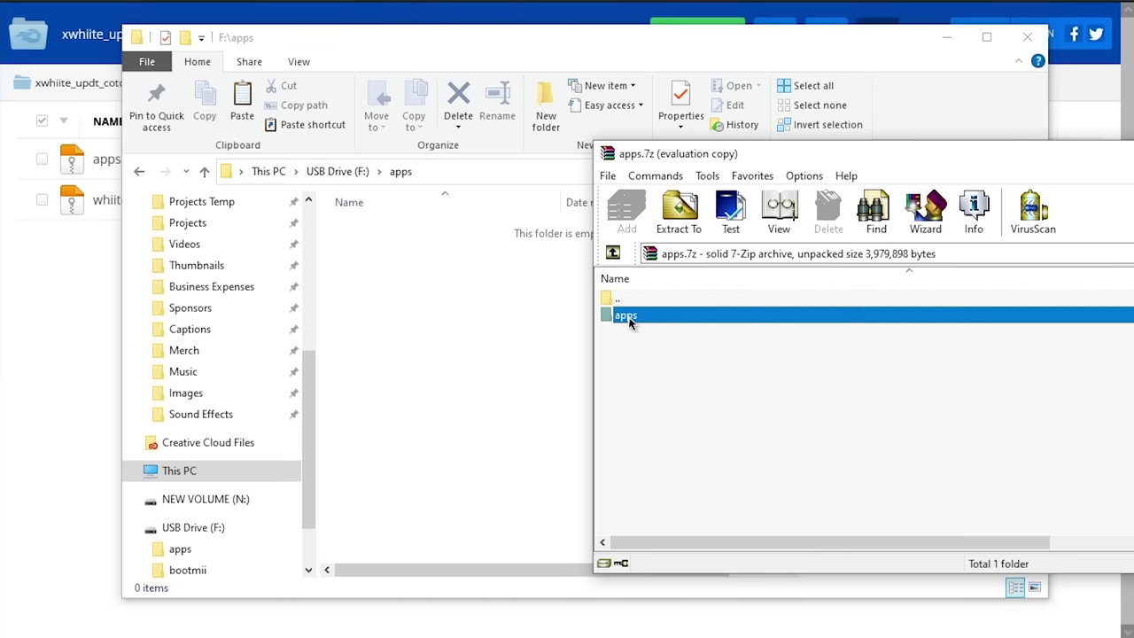
{"action": "left_click_drag", "start_coordinate": [659, 317], "coordinate": [544, 385]}
{"action": "left_click", "coordinate": [553, 391]}
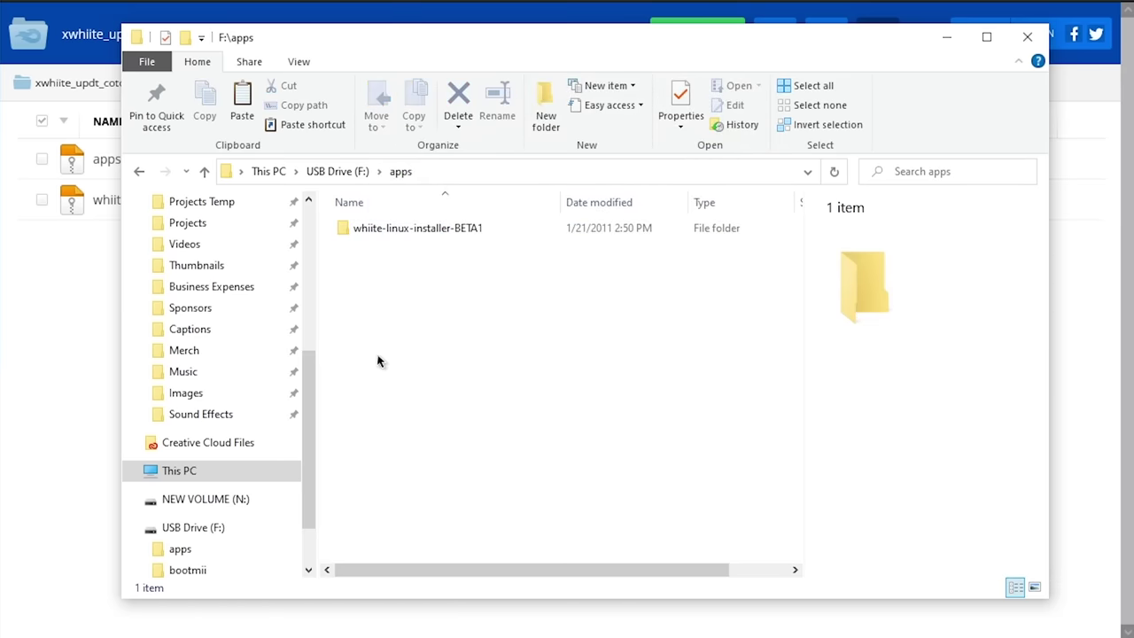
- Check the extracted whiite-linux-installer-BETA1 folder's files, then close the apps folder window
{"action": "double_click", "coordinate": [402, 227]}
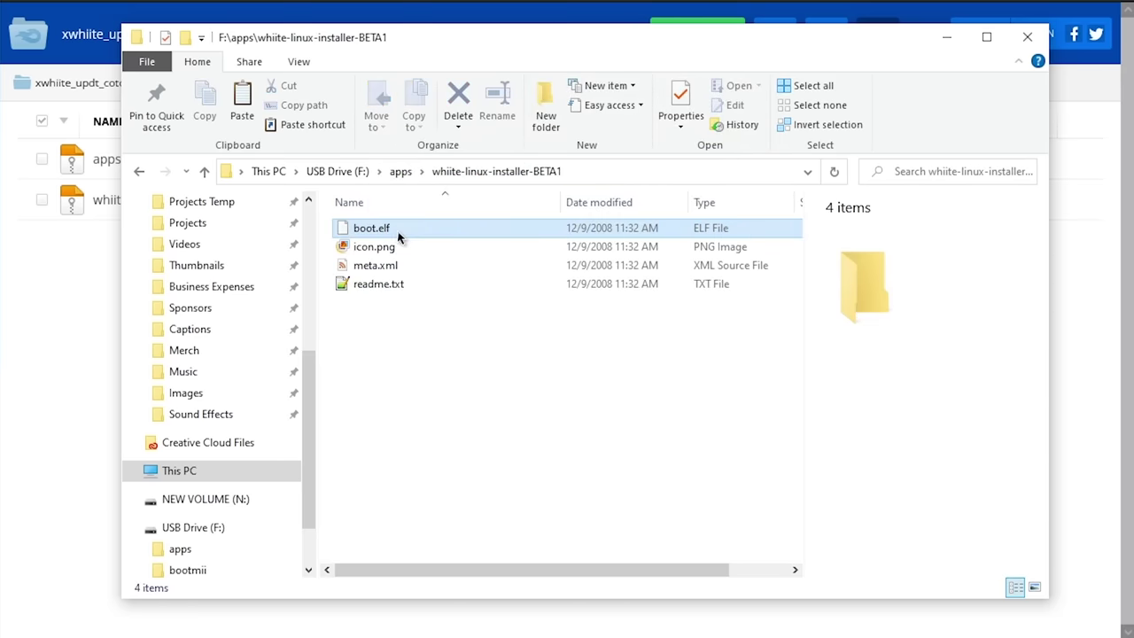
{"action": "left_click", "coordinate": [401, 172]}
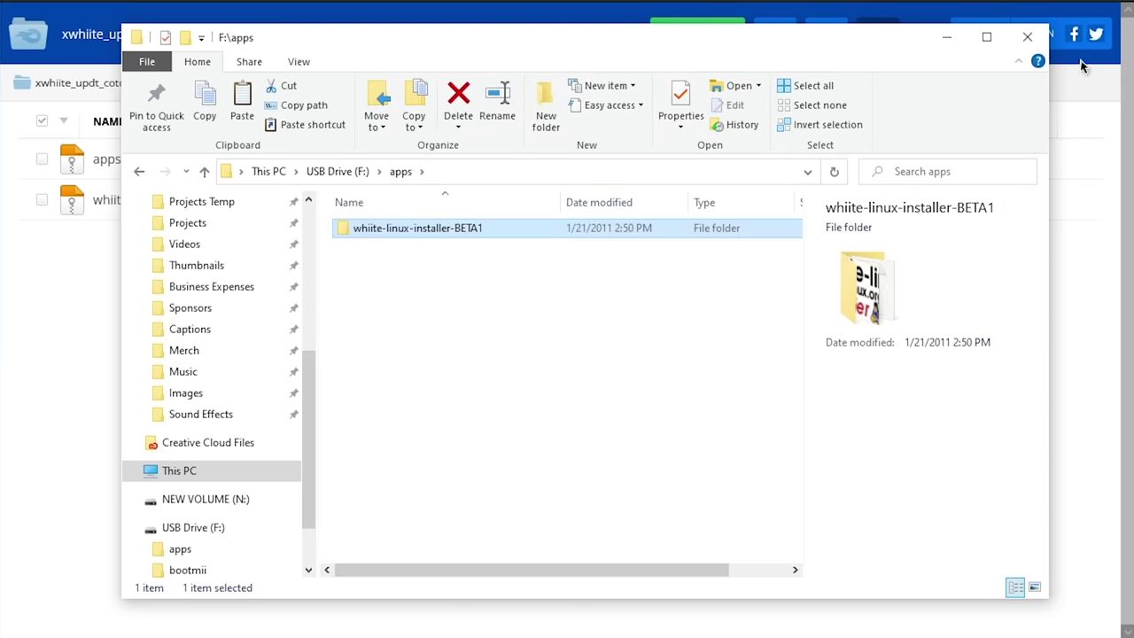
{"action": "left_click", "coordinate": [1027, 36]}
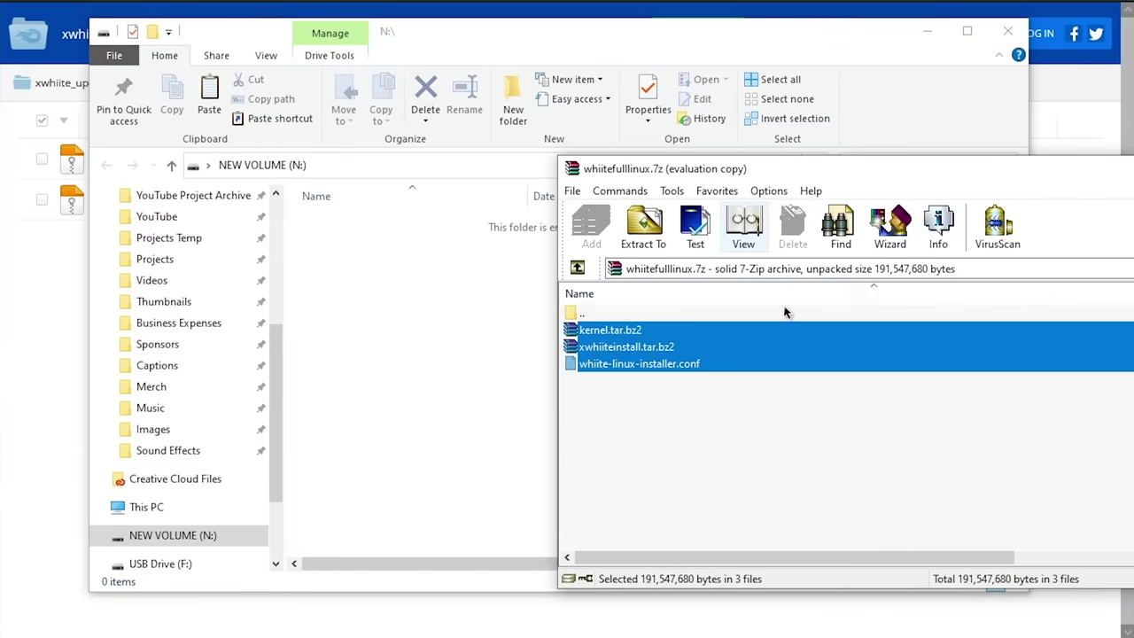
- Extract kernel.tar.bz2, xwhiiteinstall.tar.bz2 and whiite-linux-installer.conf onto N:, then close the drive window
{"action": "left_click_drag", "start_coordinate": [638, 356], "coordinate": [379, 340]}
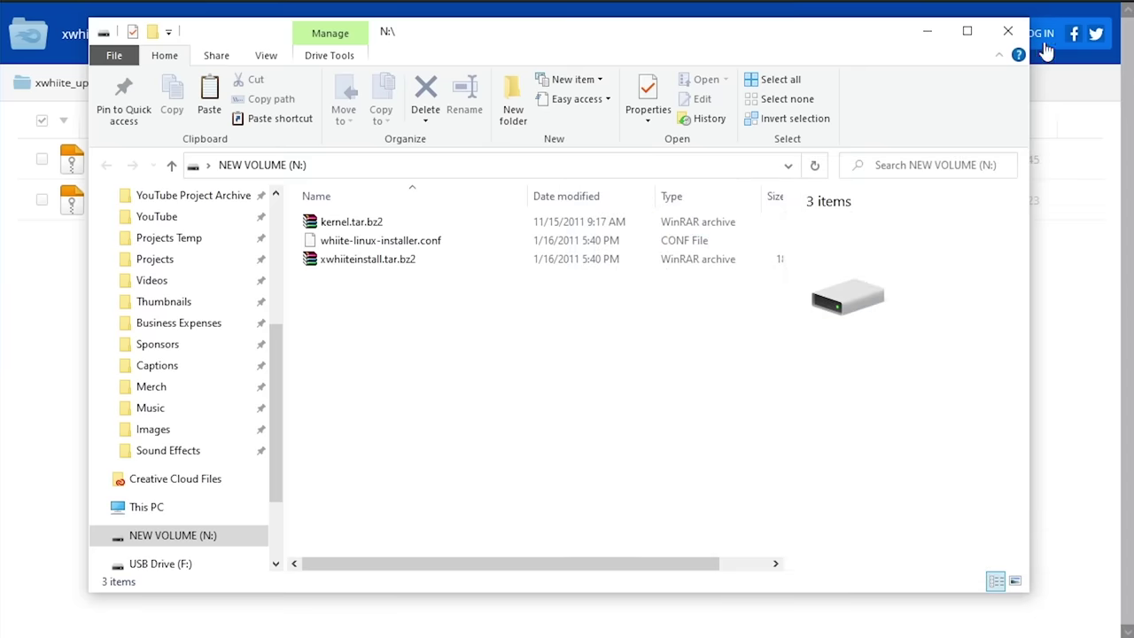
{"action": "left_click", "coordinate": [1007, 31]}
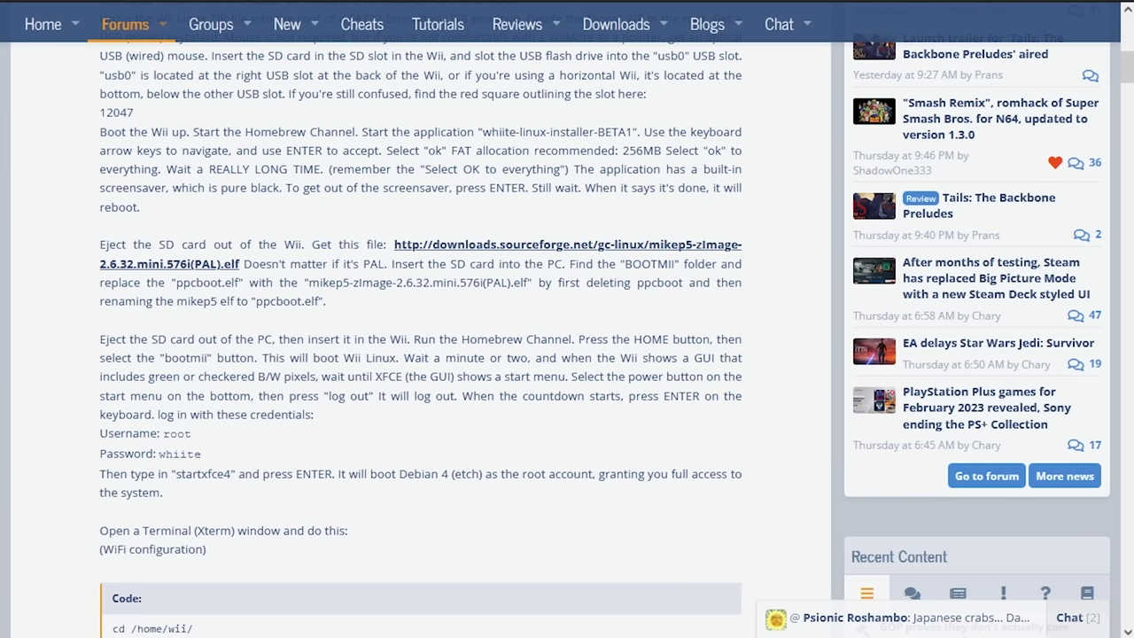
- Inspect ppcboot.elf in F:\bootmii, then close the bootmii folder window
{"action": "key", "text": "alt+Tab"}
{"action": "left_click", "coordinate": [463, 264]}
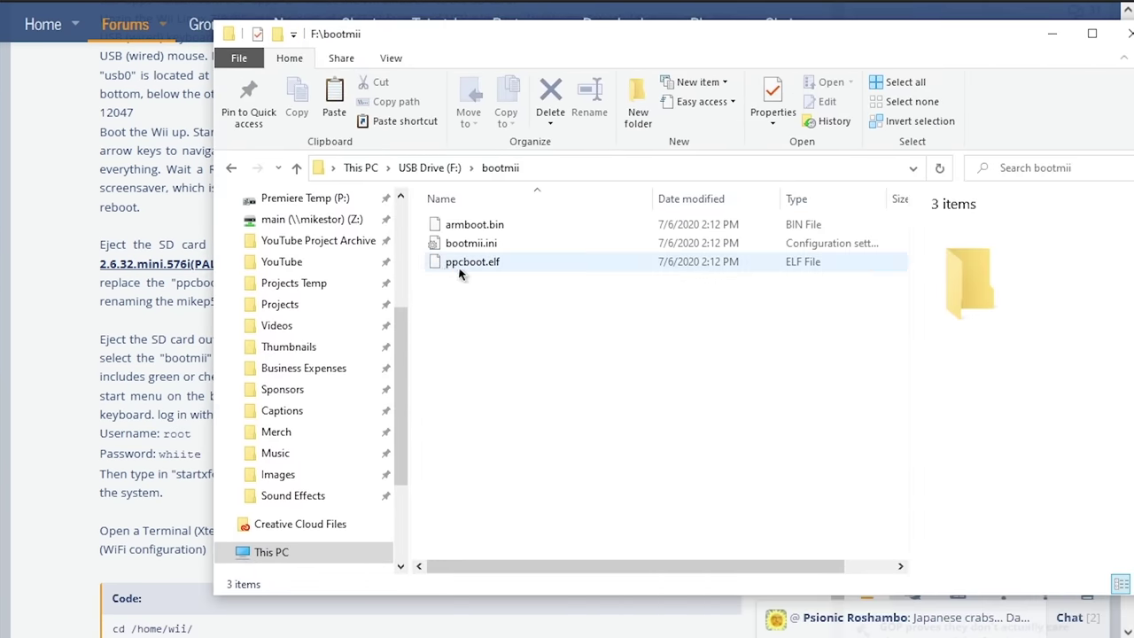
{"action": "left_click", "coordinate": [502, 169]}
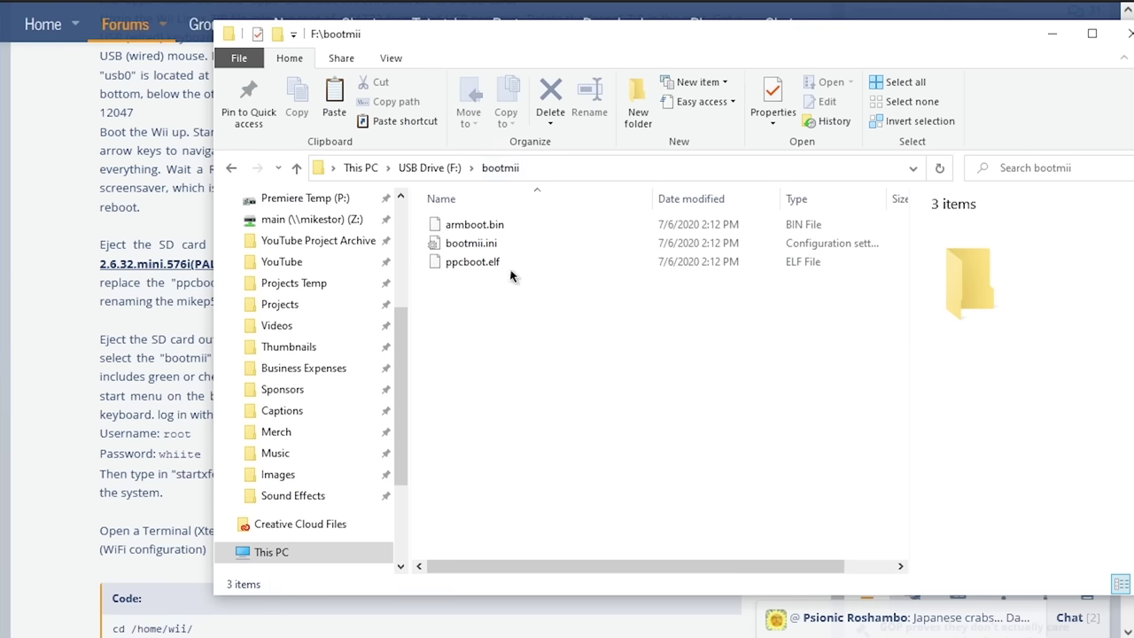
{"action": "key", "text": "alt+F4"}
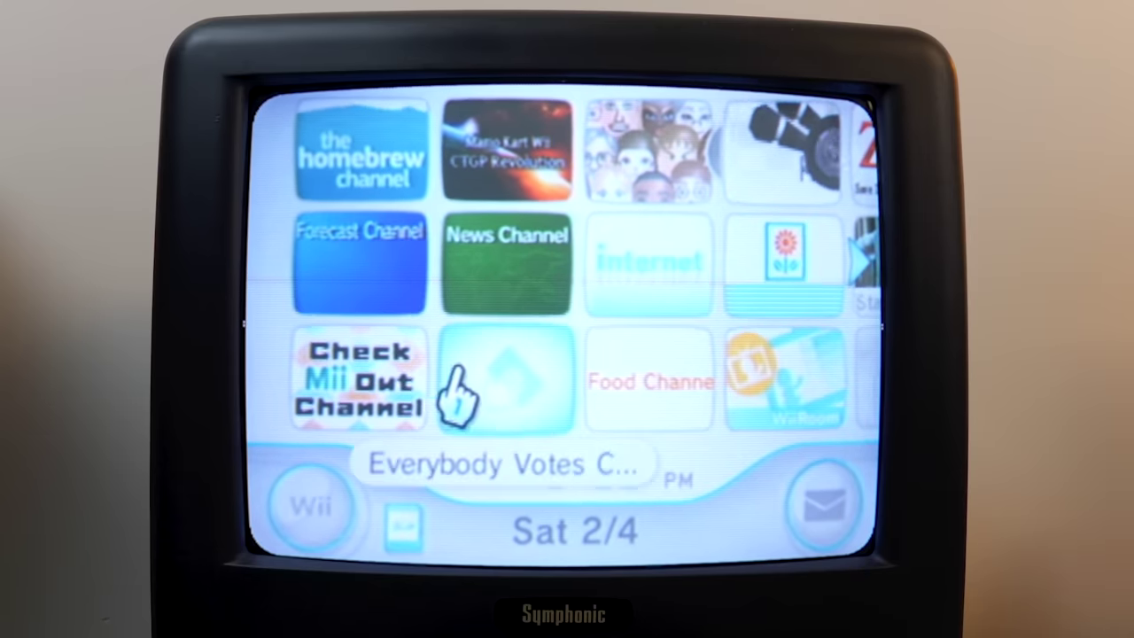
- Start the Homebrew Channel and load the whiite-linux Installer (B1)
{"action": "left_click", "coordinate": [366, 177]}
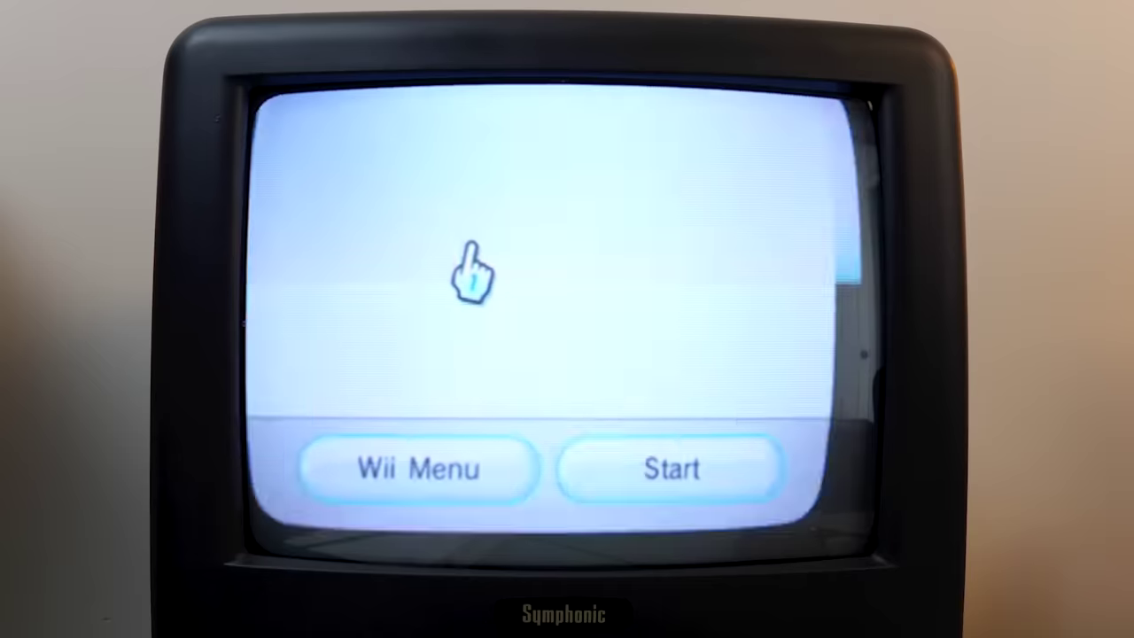
{"action": "left_click", "coordinate": [706, 515]}
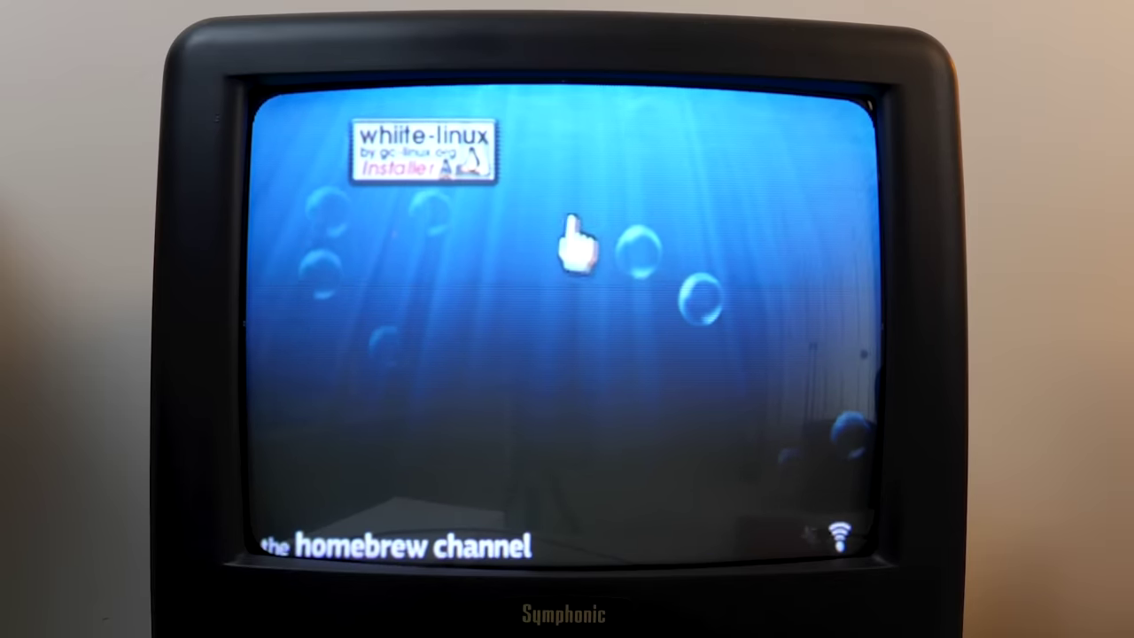
{"action": "left_click", "coordinate": [466, 173]}
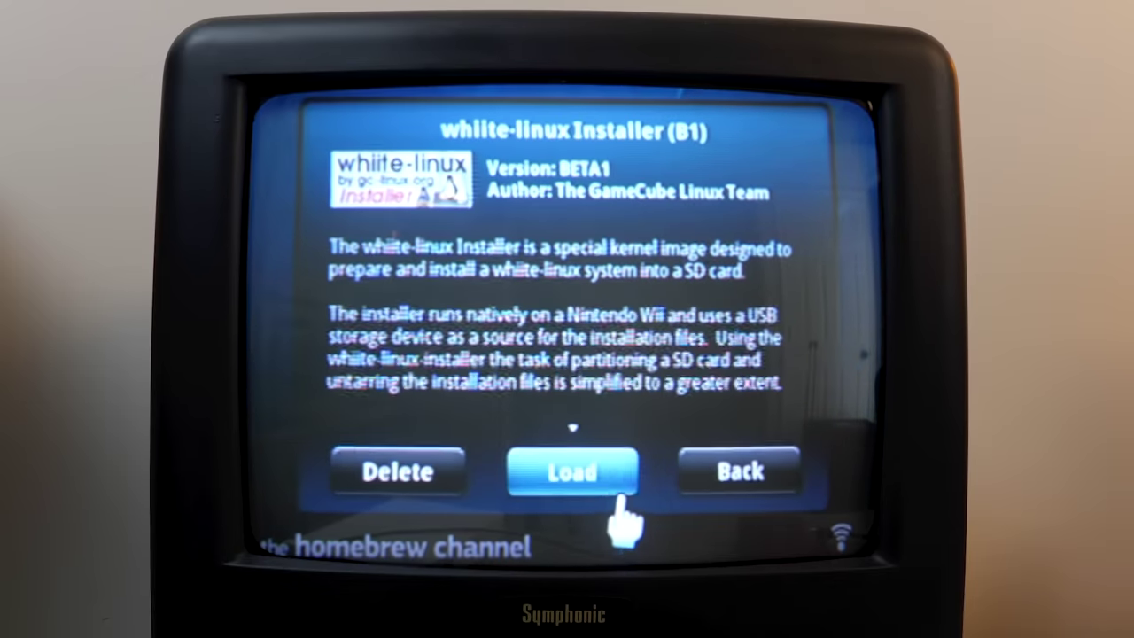
{"action": "left_click", "coordinate": [611, 487]}
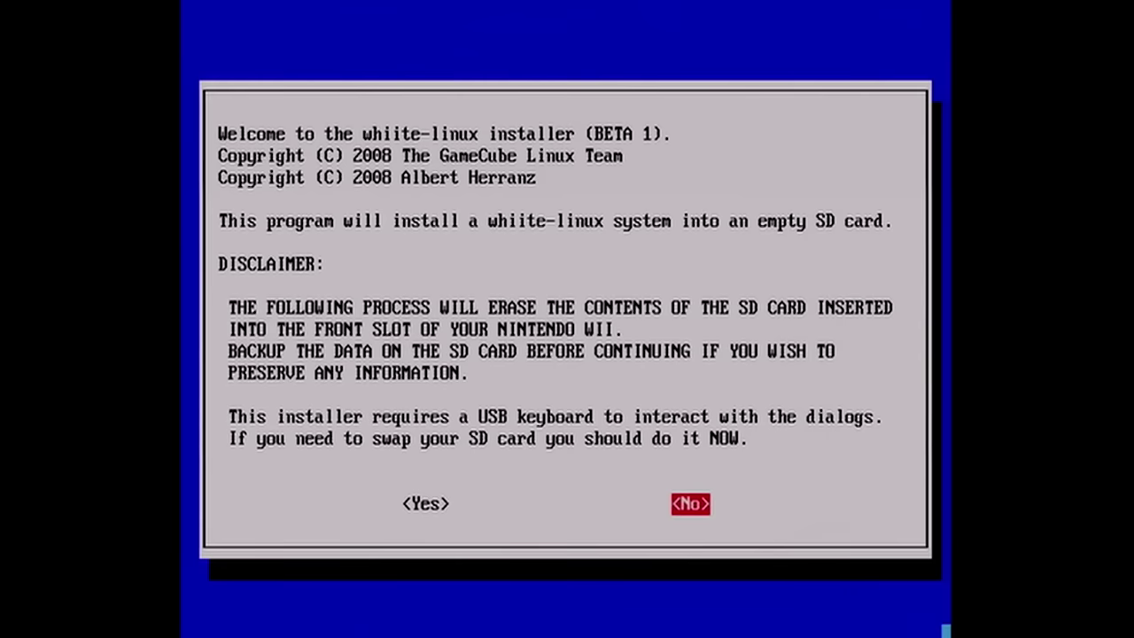
- Accept the SD card erase disclaimer with Yes and confirm the source media
{"action": "key", "text": "Left"}
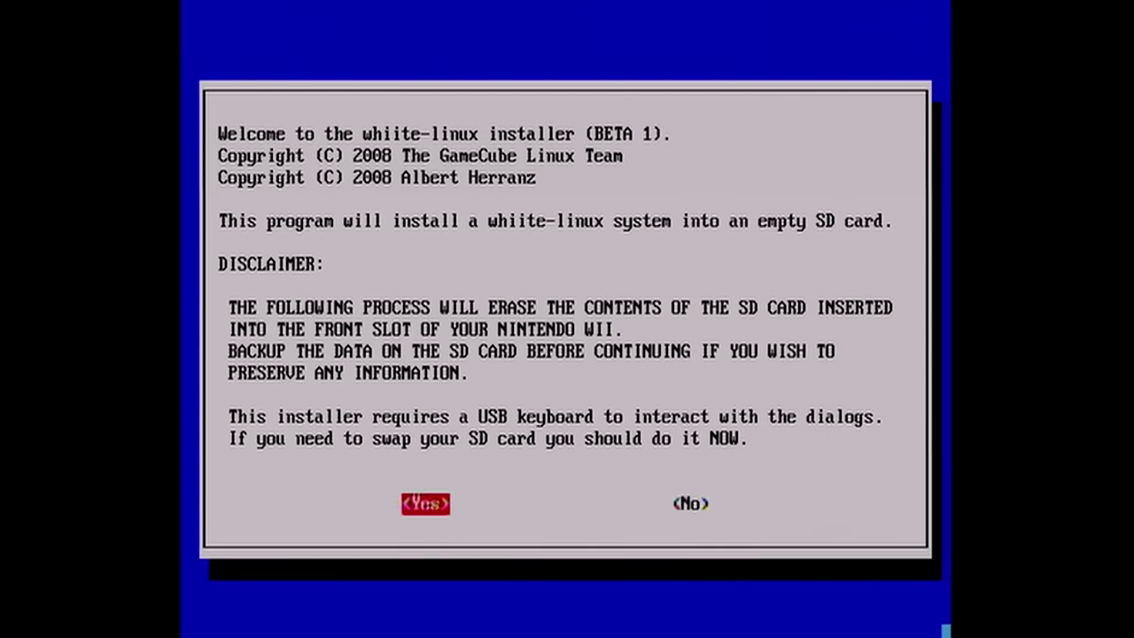
{"action": "key", "text": "Return"}
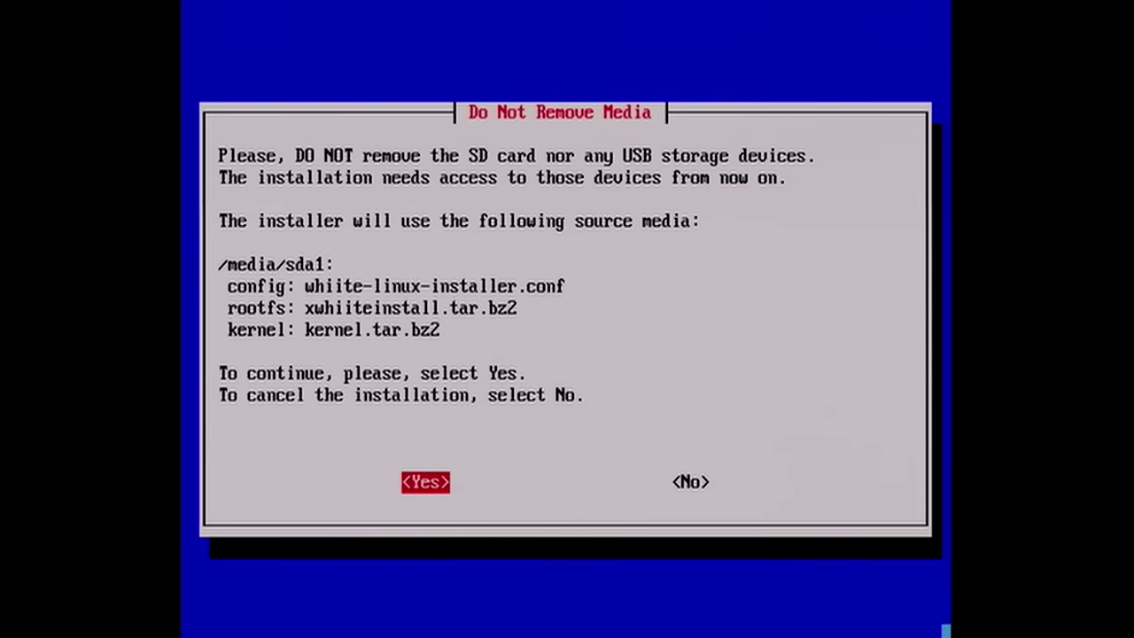
{"action": "key", "text": "Return"}
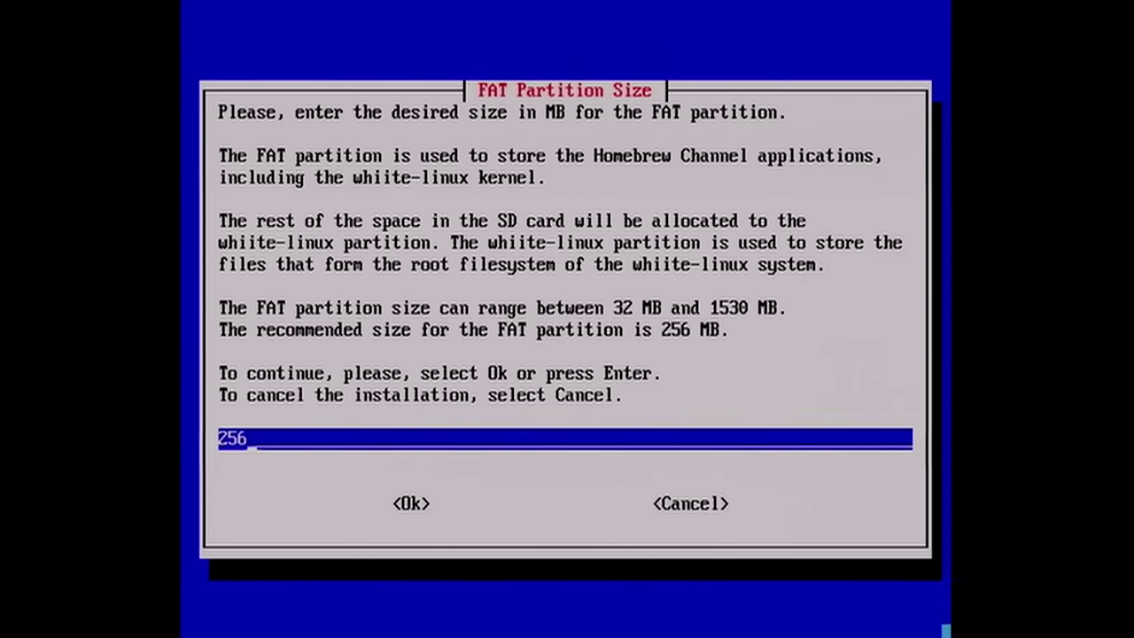
- Partition the SD card with a 256 MB FAT partition and confirm erasing it
{"action": "key", "text": "Return"}
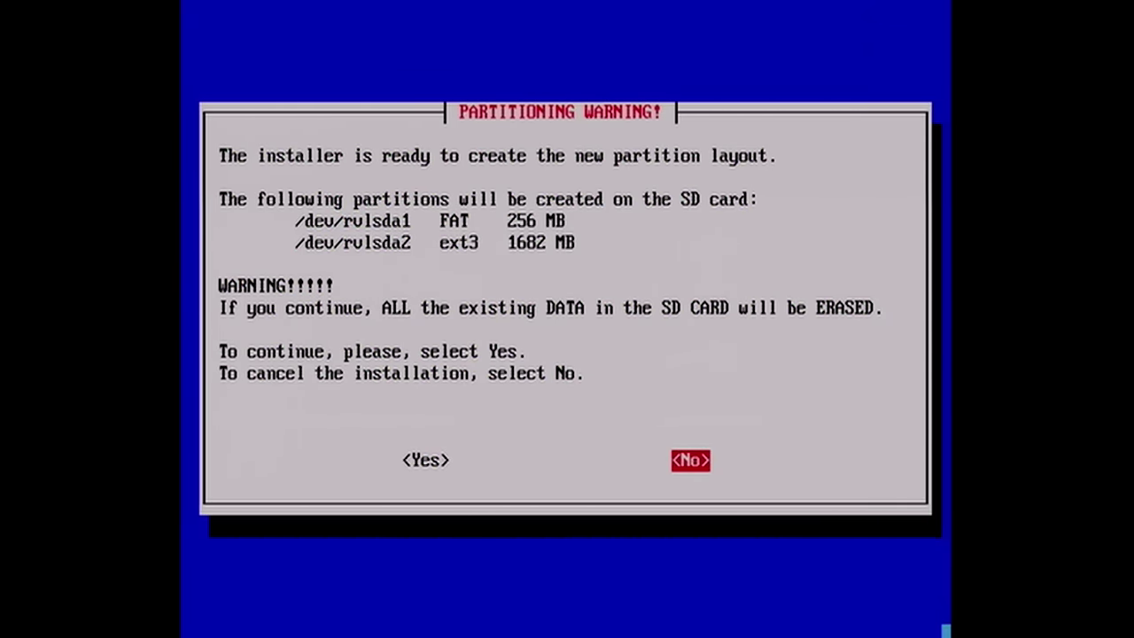
{"action": "key", "text": "Left"}
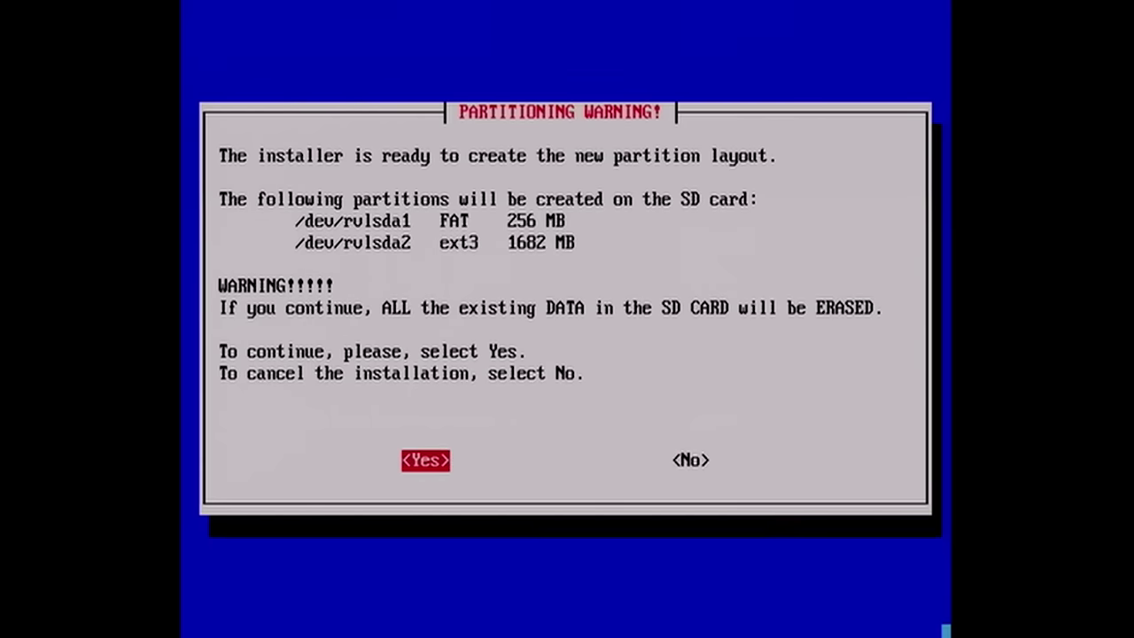
{"action": "key", "text": "Return"}
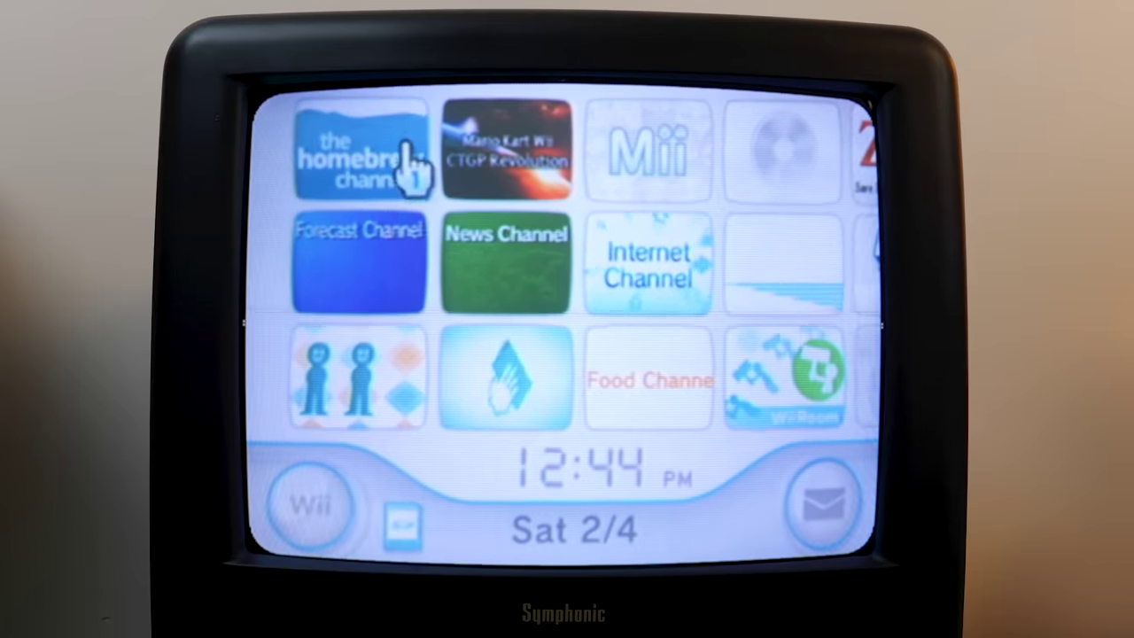
- Start the Homebrew Channel and boot Whiite Linux from its home menu
{"action": "left_click", "coordinate": [396, 197]}
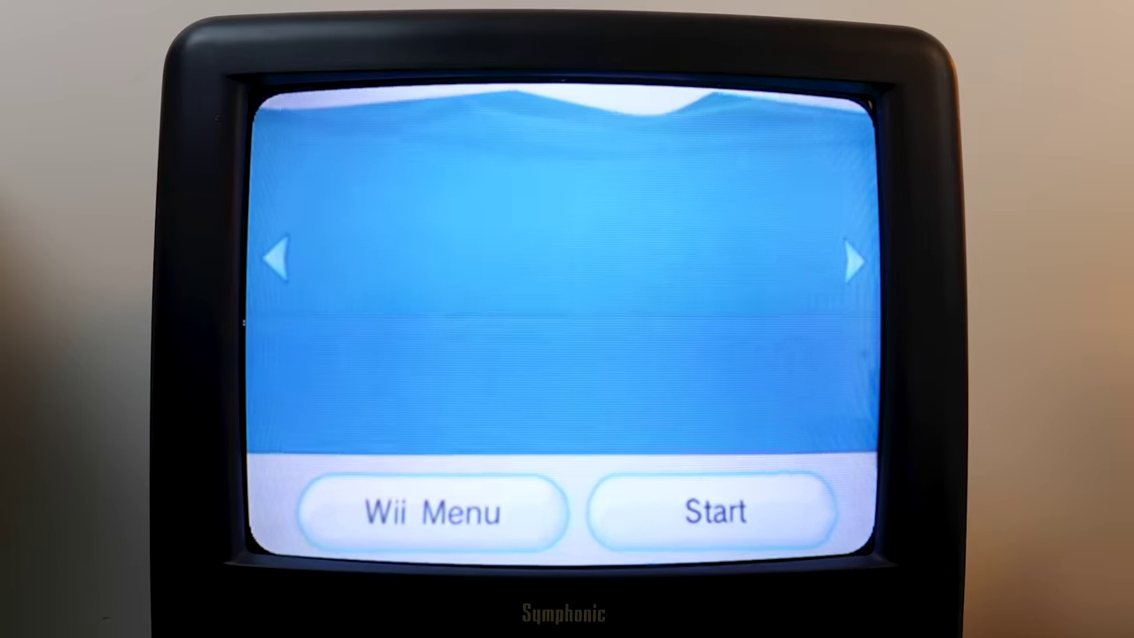
{"action": "left_click", "coordinate": [713, 511]}
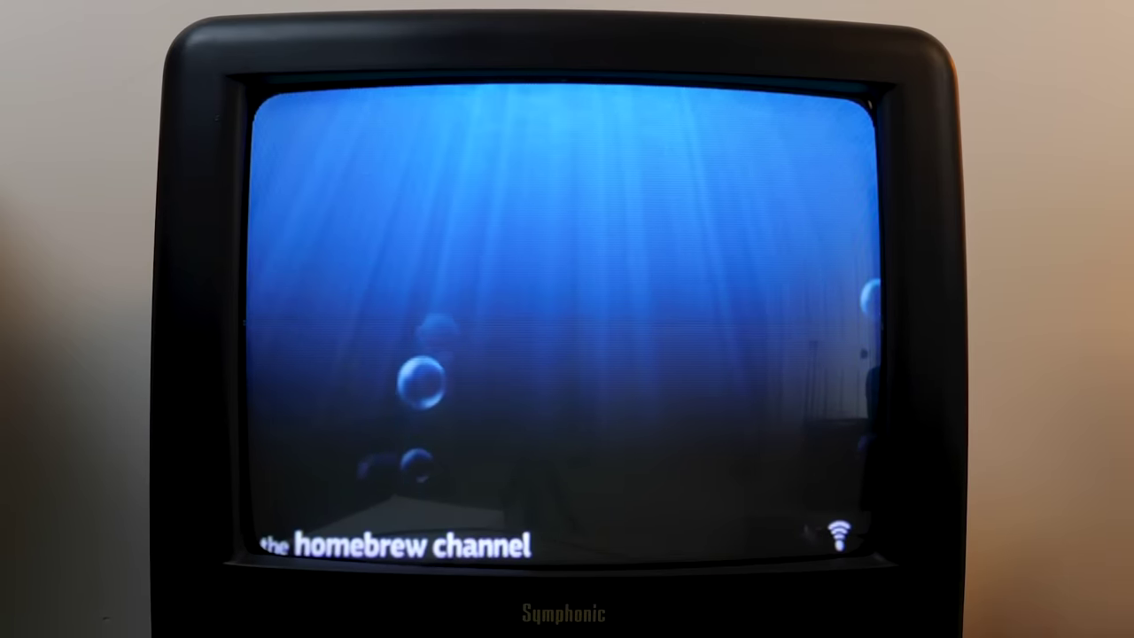
{"action": "key", "text": "Home"}
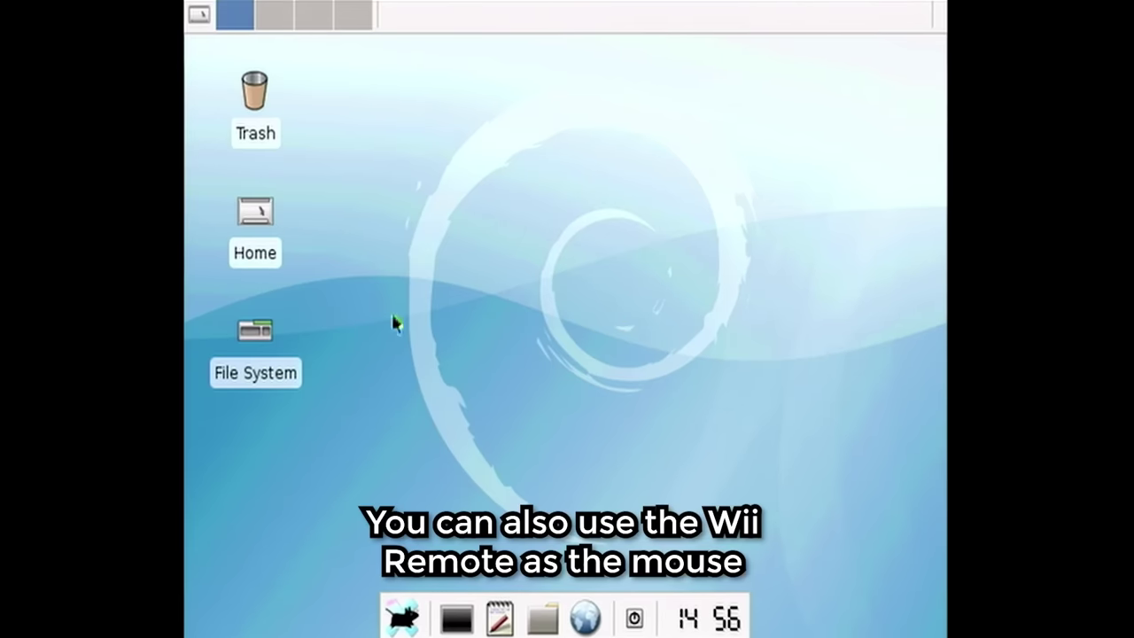
- Bring up the Xfce desktop menu once the Trash, Home and File System desktop loads
{"action": "right_click", "coordinate": [326, 39]}
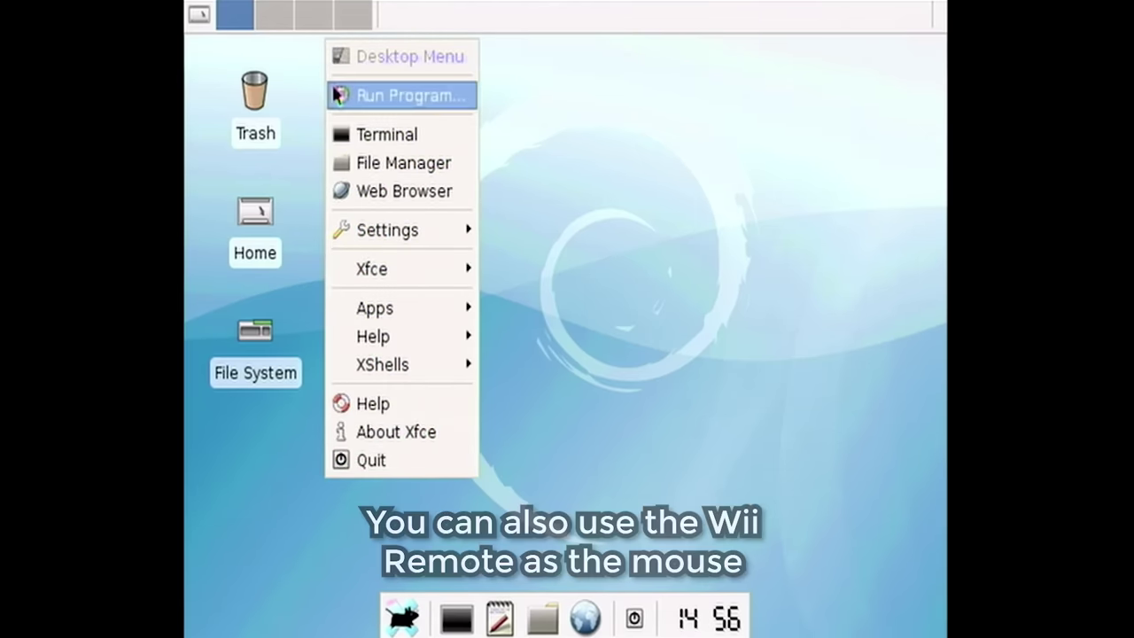
- Show the About Xfce 4 Info tab, version 4.3.99.2, and scroll its component list
{"action": "key", "text": "Escape"}
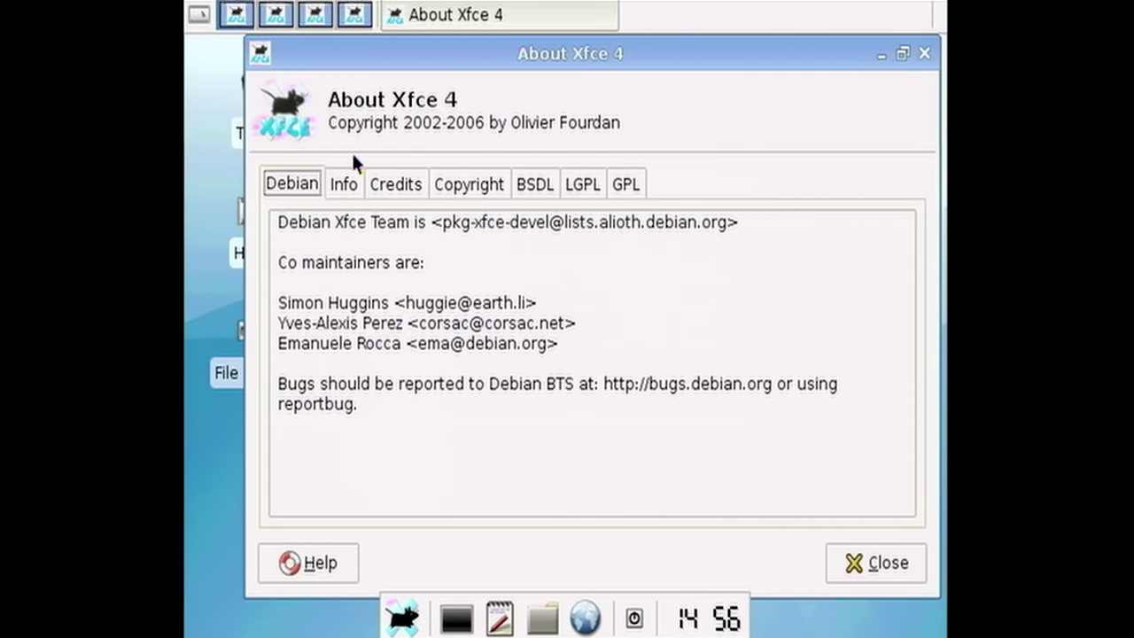
{"action": "left_click", "coordinate": [344, 183]}
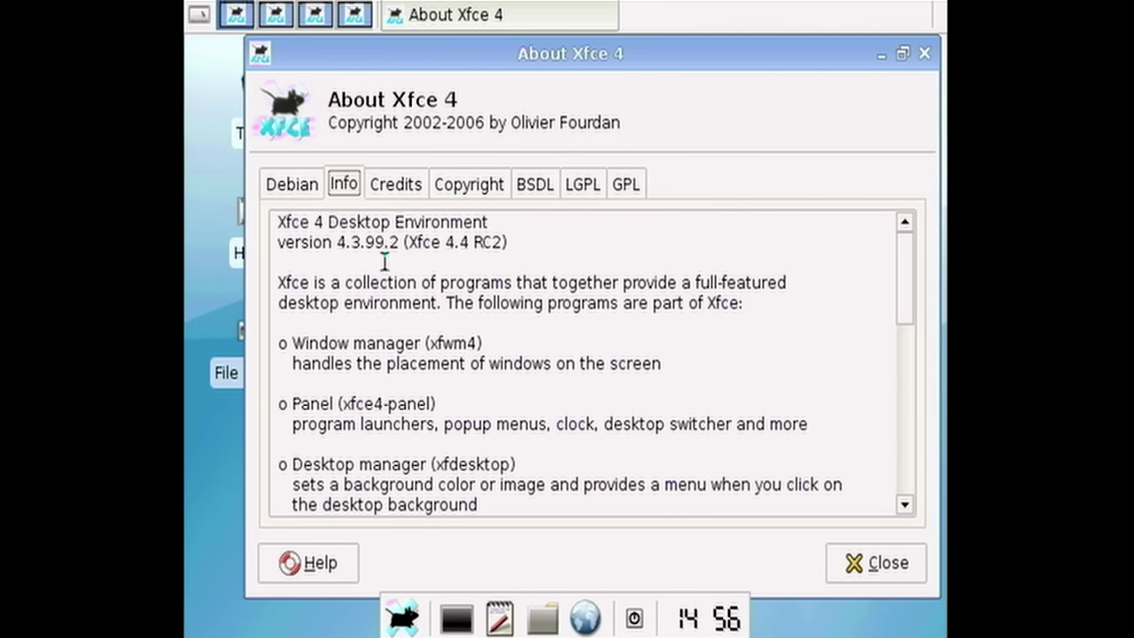
{"action": "scroll", "coordinate": [745, 347], "scroll_direction": "down", "scroll_amount": 3}
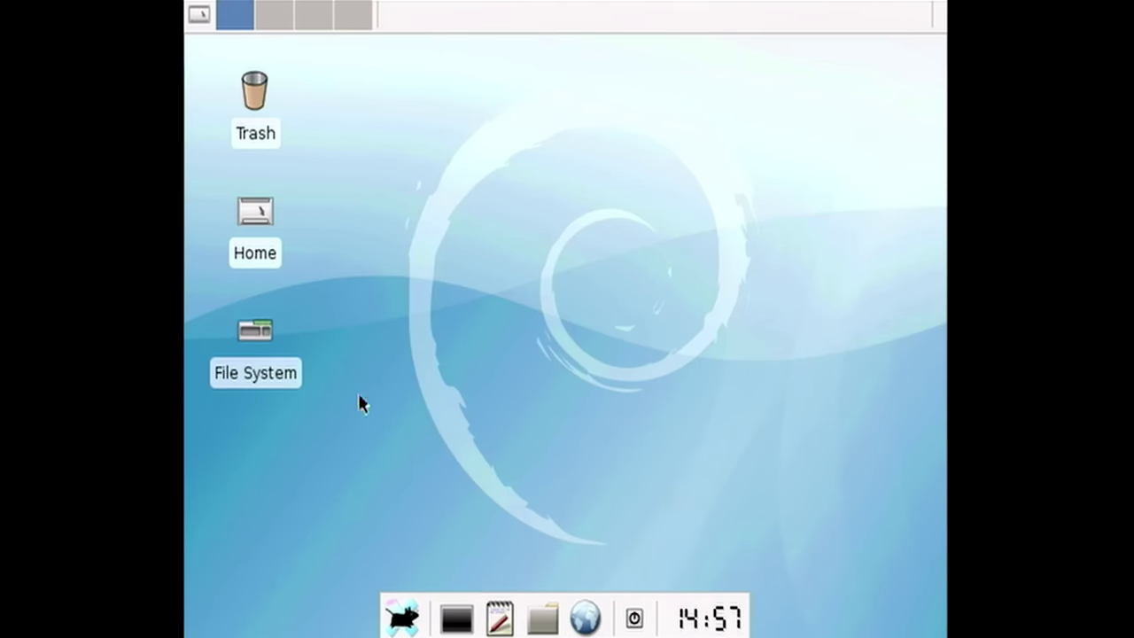
{"action": "left_click", "coordinate": [273, 20]}
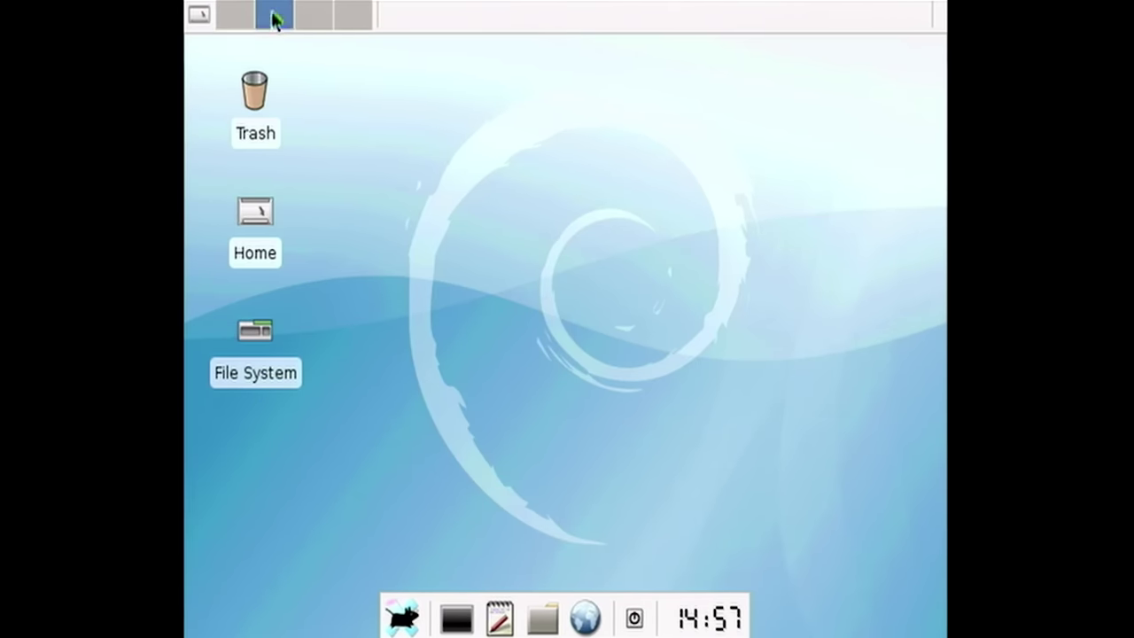
{"action": "left_click", "coordinate": [236, 21]}
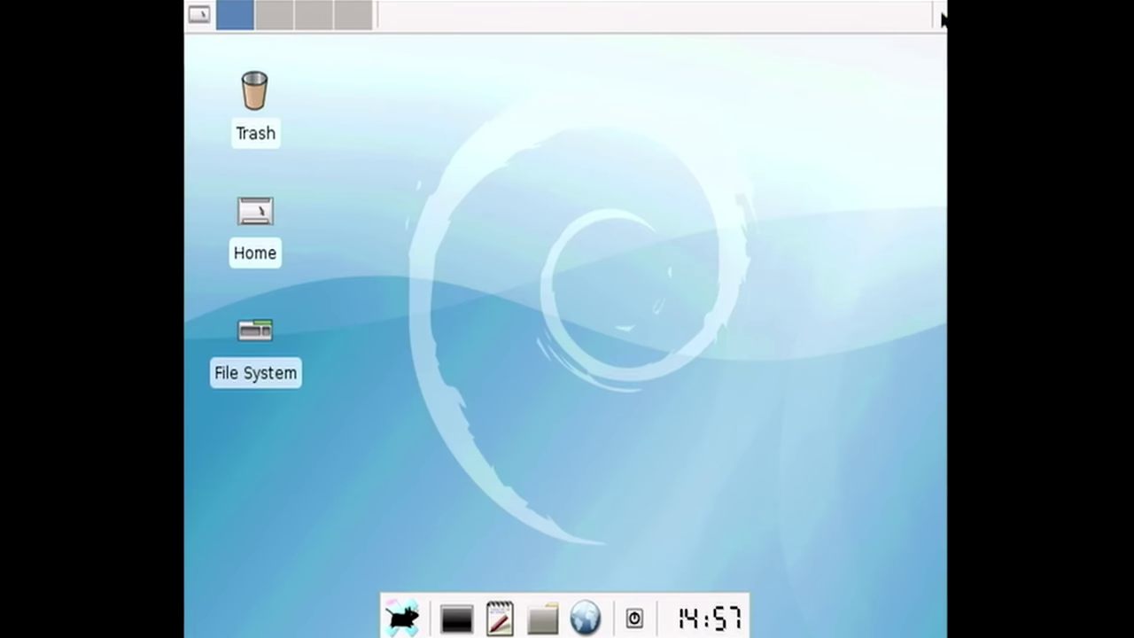
{"action": "right_click", "coordinate": [608, 23]}
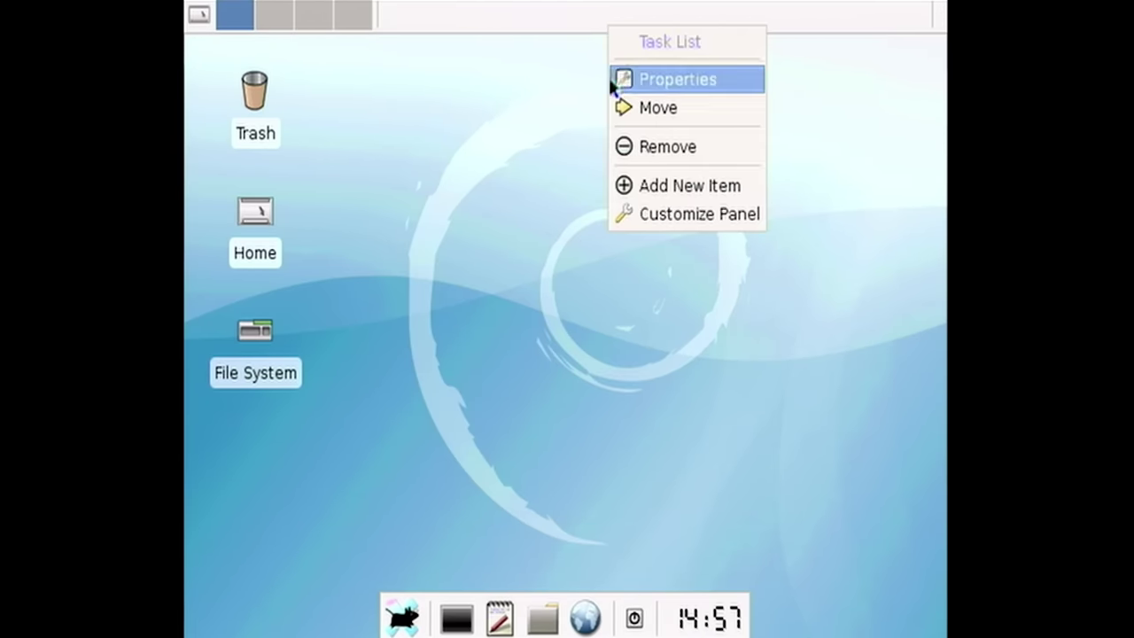
{"action": "left_click", "coordinate": [537, 307]}
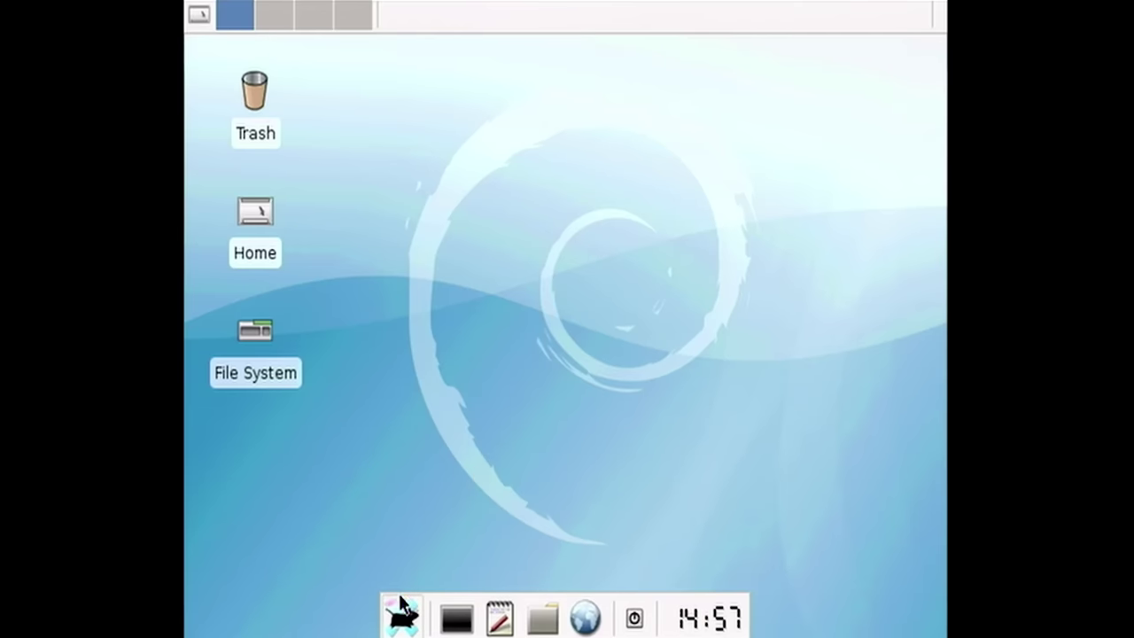
{"action": "left_click", "coordinate": [401, 620]}
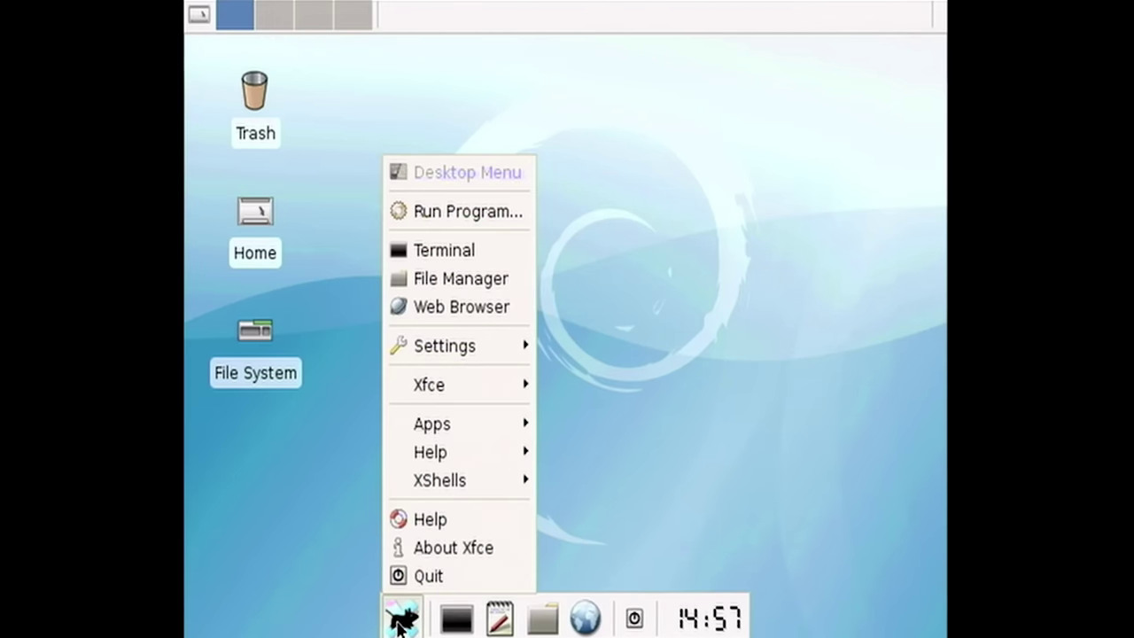
{"action": "left_click", "coordinate": [665, 132]}
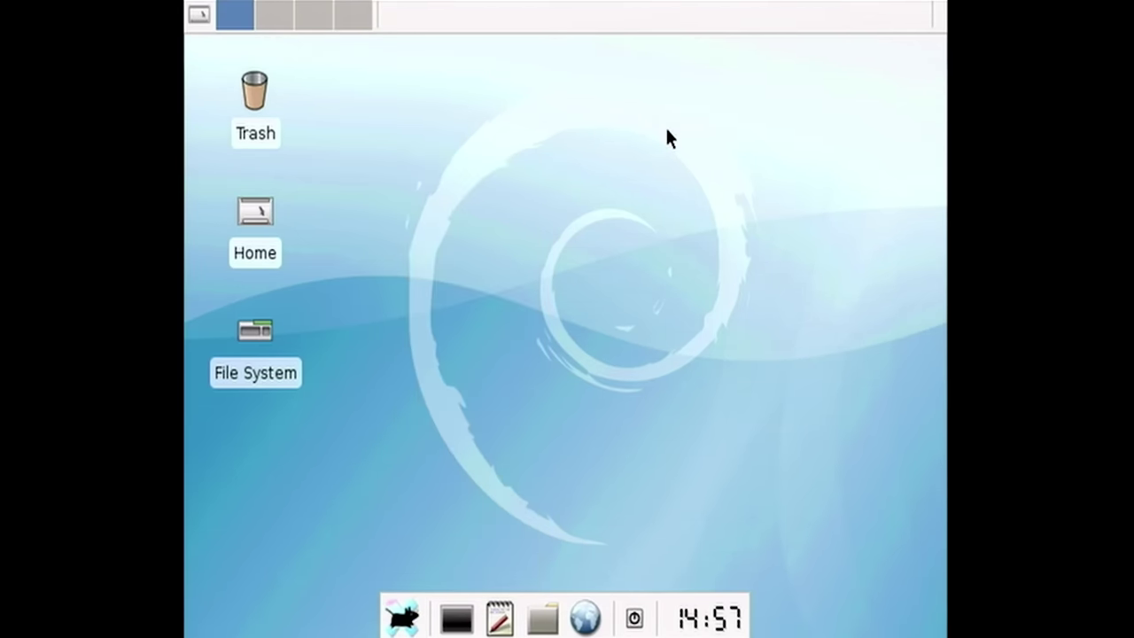
- Try launching the default web browser from the desktop menu and close the resulting error
{"action": "right_click", "coordinate": [554, 244]}
{"action": "key", "text": "super+w"}
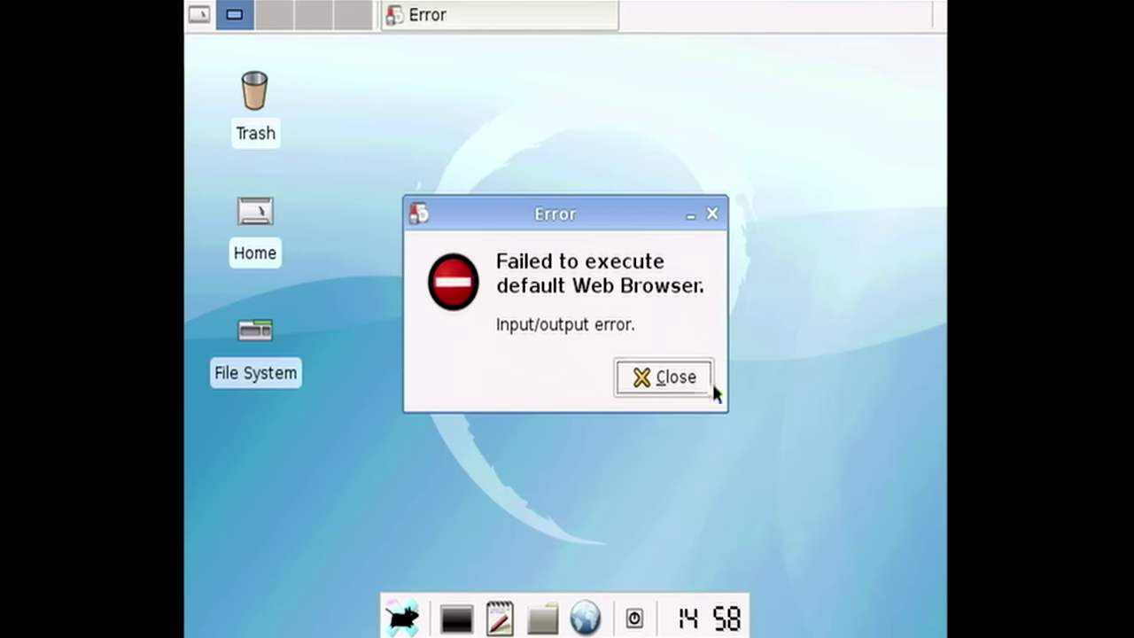
{"action": "left_click", "coordinate": [660, 377]}
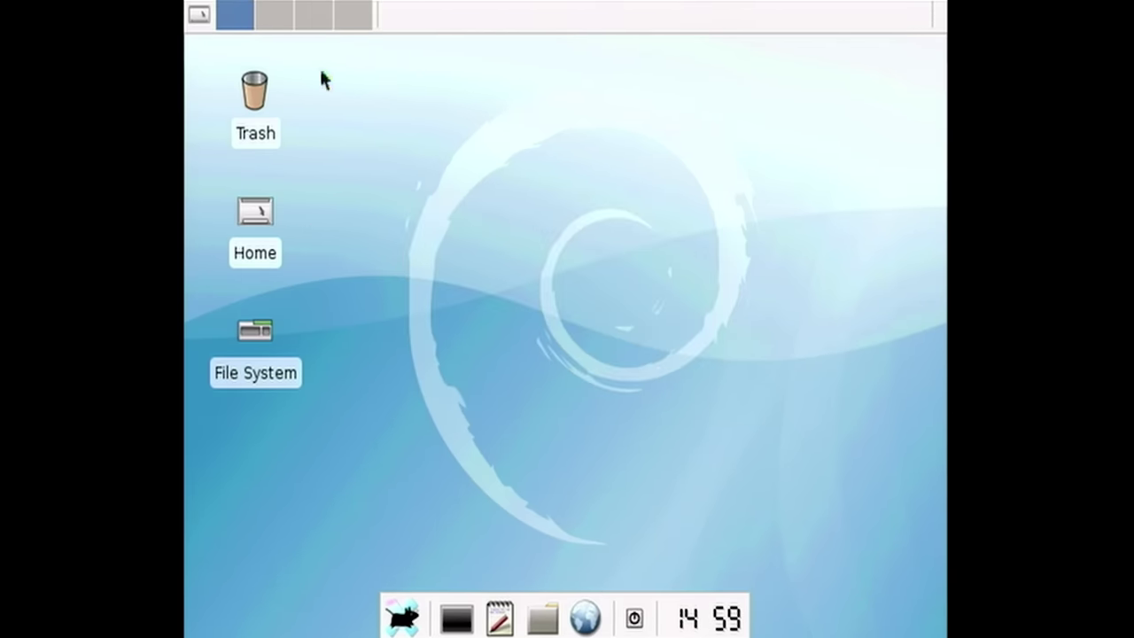
- Bring the desktop menu back up after briefly dismissing it
{"action": "right_click", "coordinate": [387, 138]}
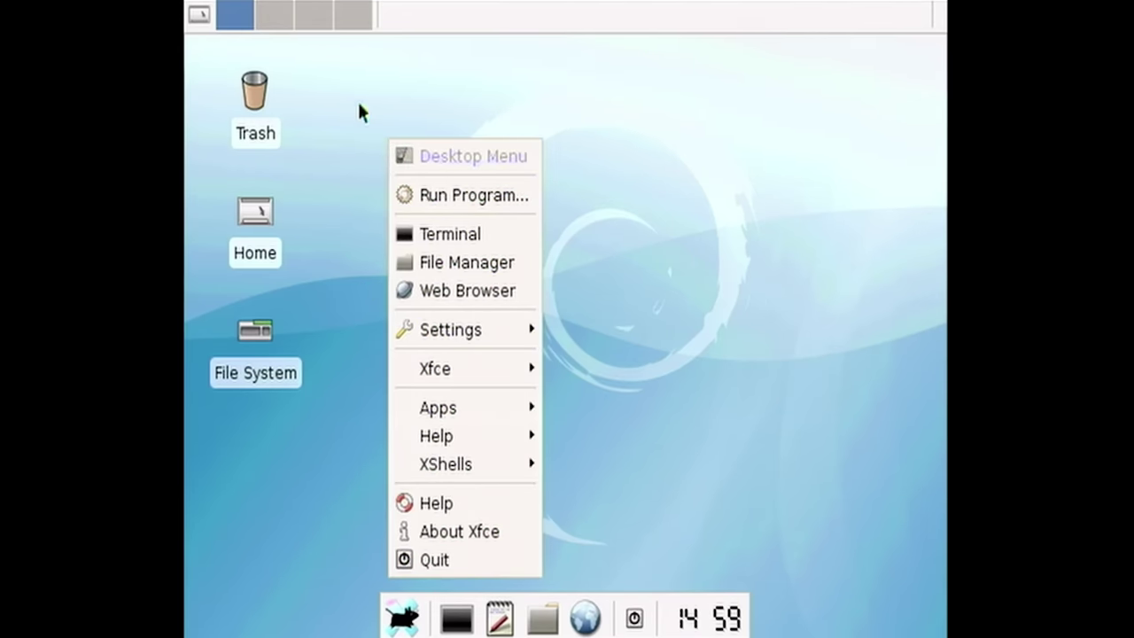
{"action": "left_click", "coordinate": [359, 110]}
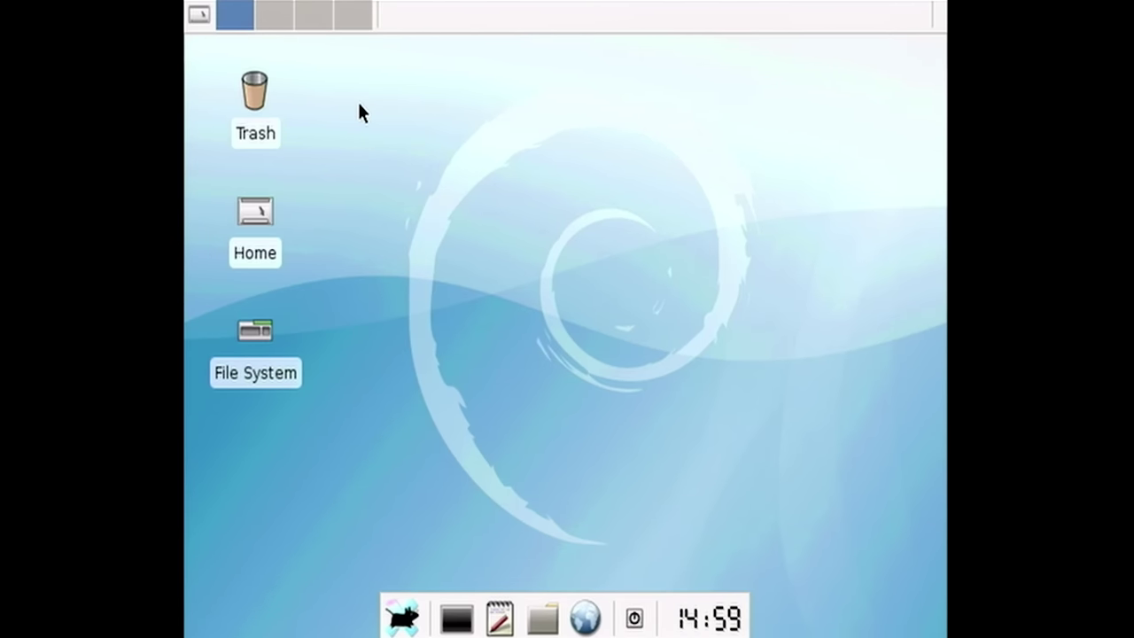
{"action": "right_click", "coordinate": [355, 100]}
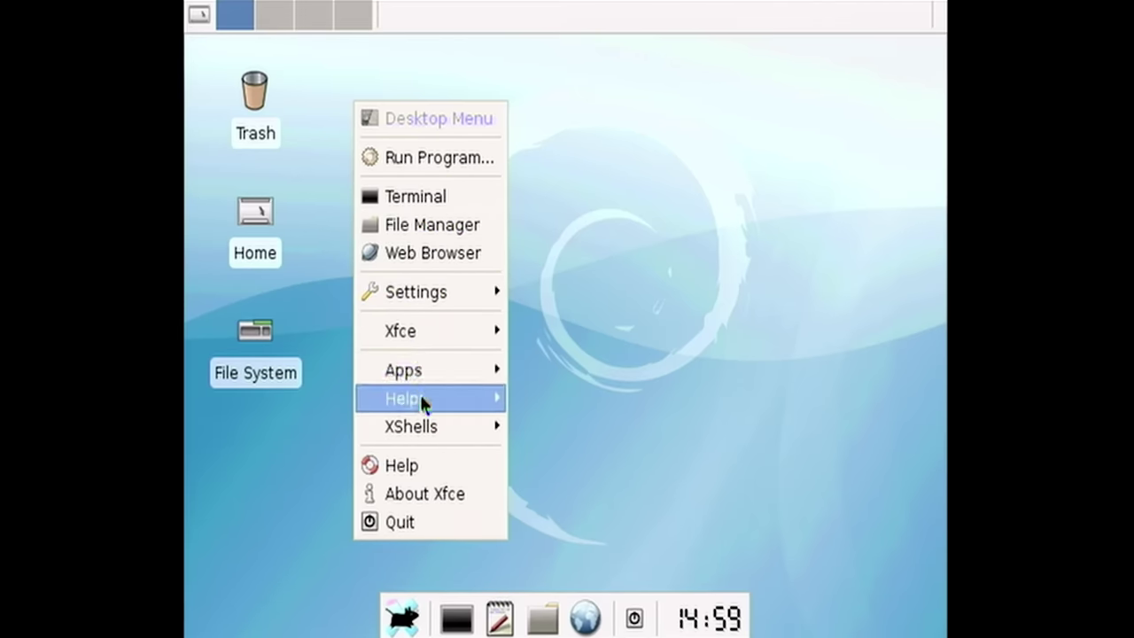
- Launch the Opera web browser from the Apps menu, then return to the first workspace
{"action": "mouse_move", "coordinate": [431, 370]}
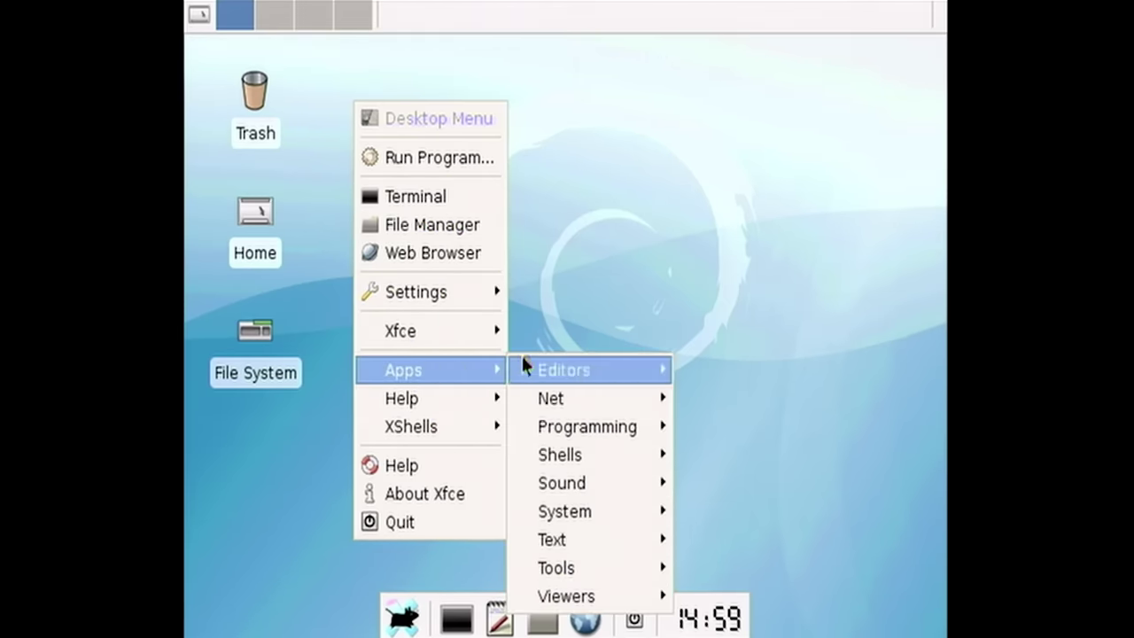
{"action": "mouse_move", "coordinate": [550, 379]}
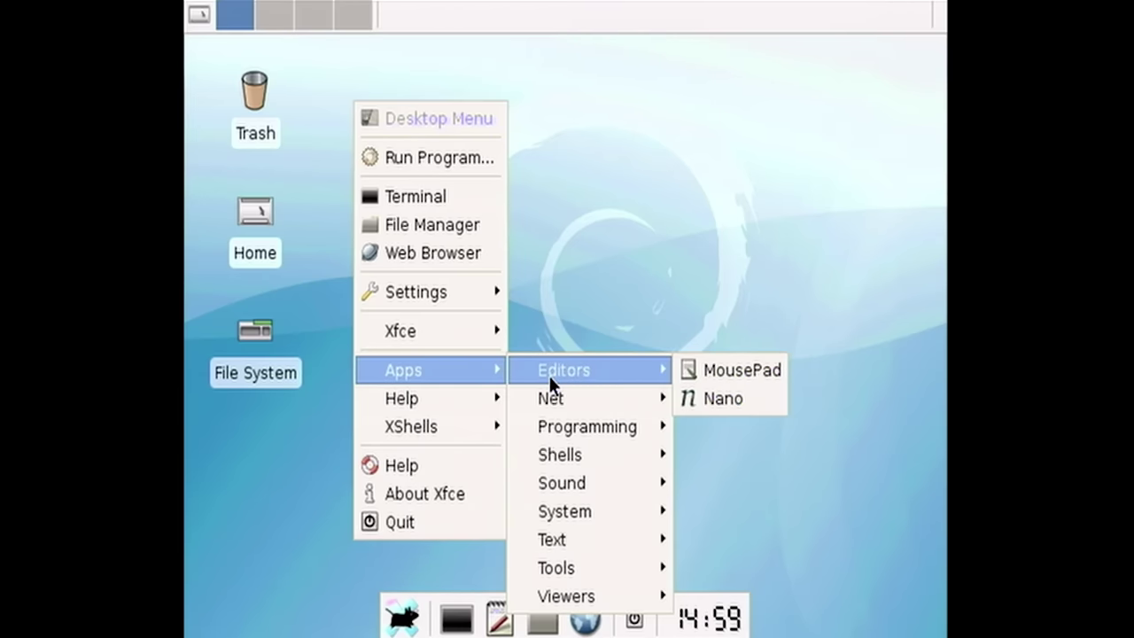
{"action": "mouse_move", "coordinate": [551, 400]}
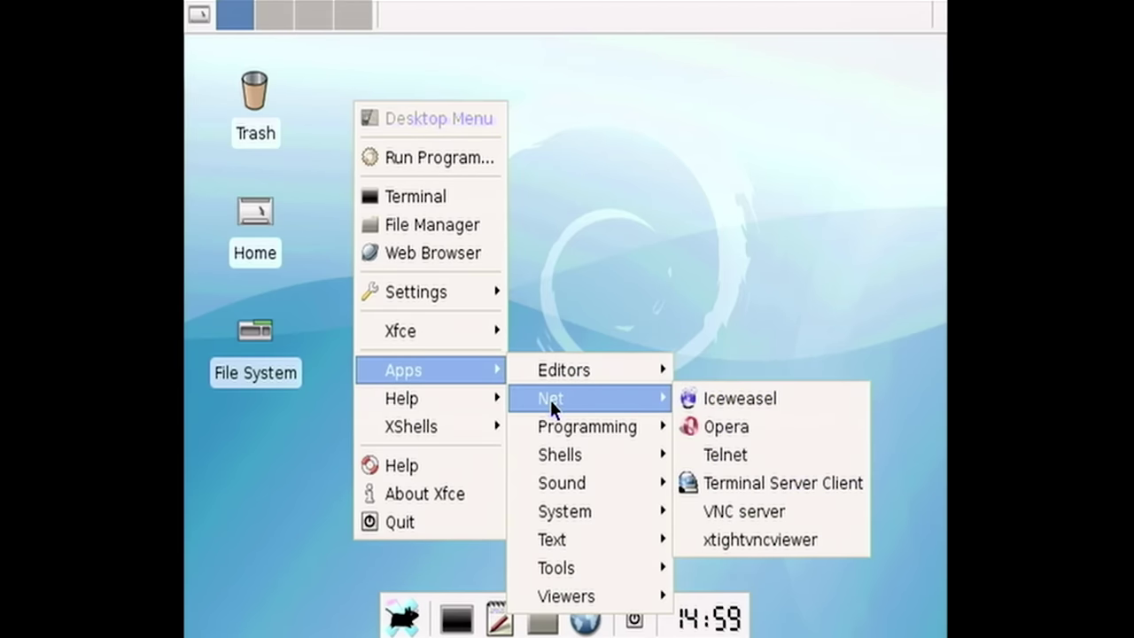
{"action": "left_click", "coordinate": [718, 428]}
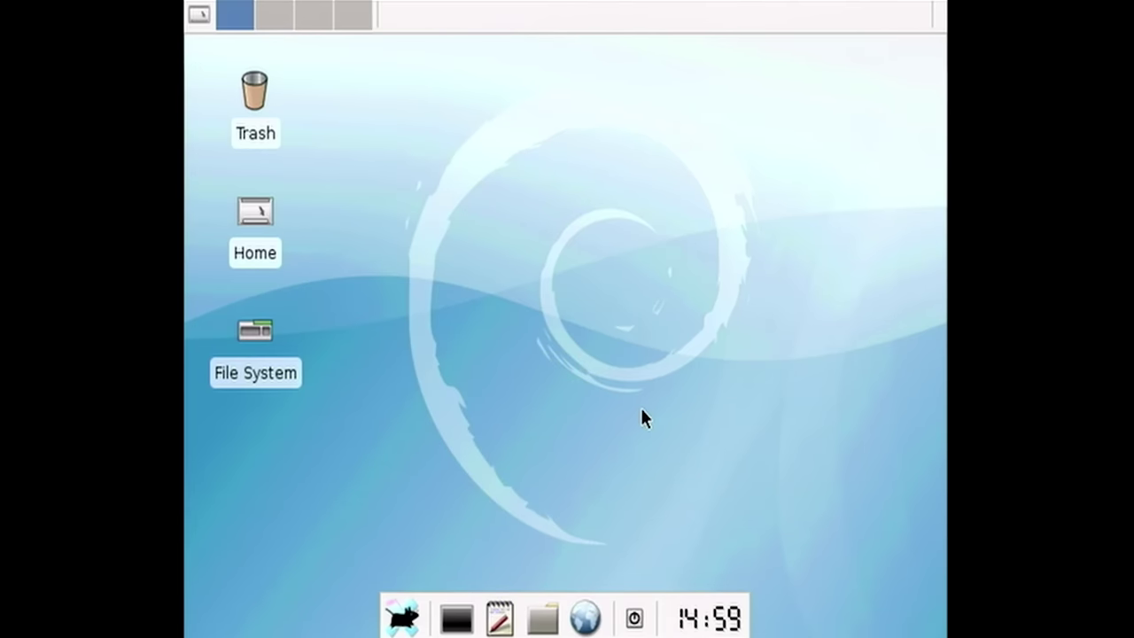
{"action": "scroll", "coordinate": [235, 7], "scroll_direction": "down", "scroll_amount": 2}
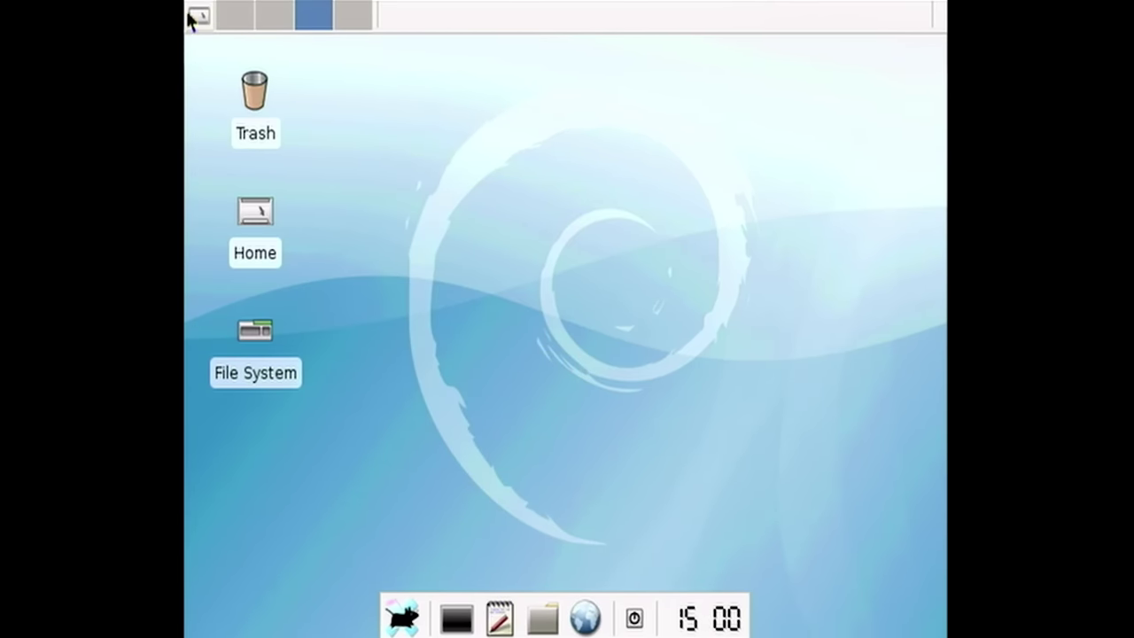
{"action": "left_click", "coordinate": [230, 22]}
- Start VLC media player from the desktop menu's Apps > Viewers list
{"action": "right_click", "coordinate": [424, 121]}
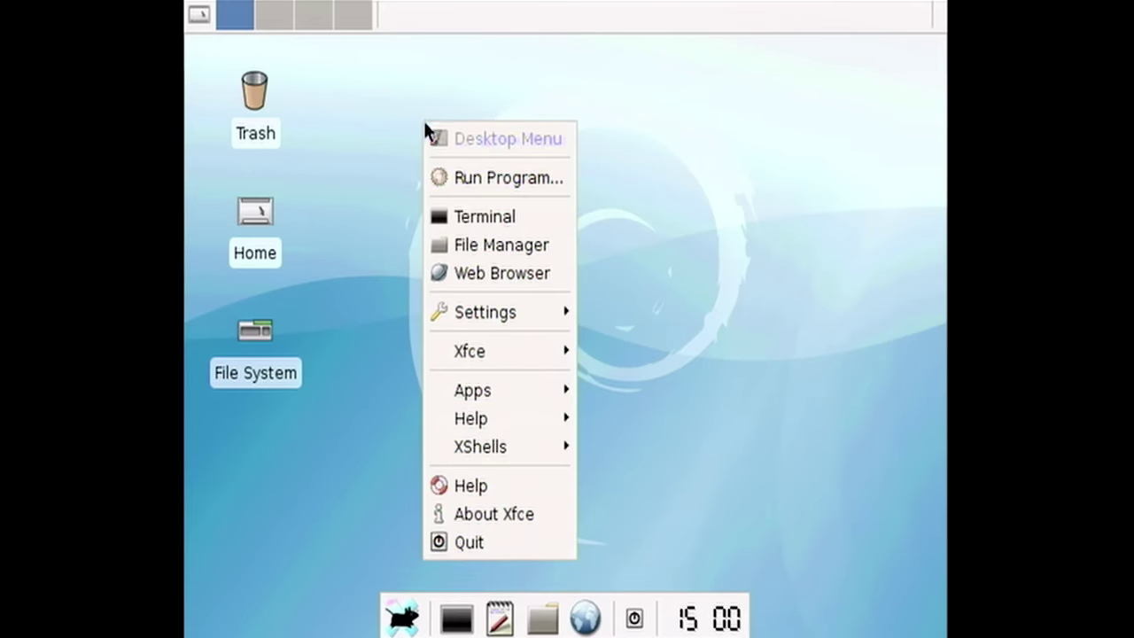
{"action": "mouse_move", "coordinate": [533, 320]}
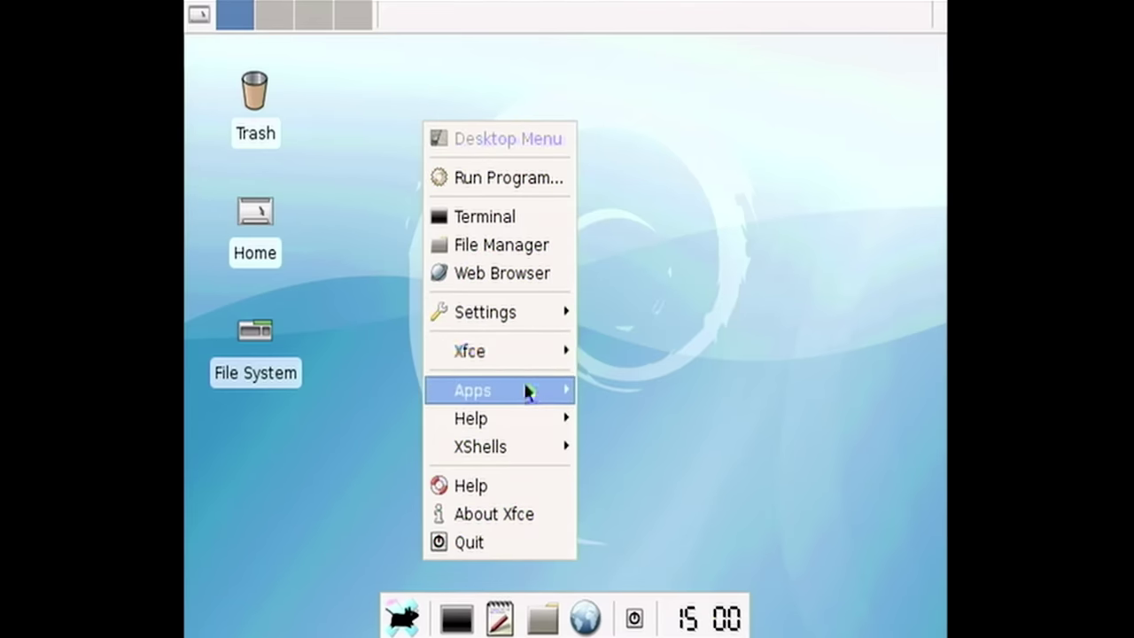
{"action": "mouse_move", "coordinate": [519, 394]}
{"action": "mouse_move", "coordinate": [633, 447]}
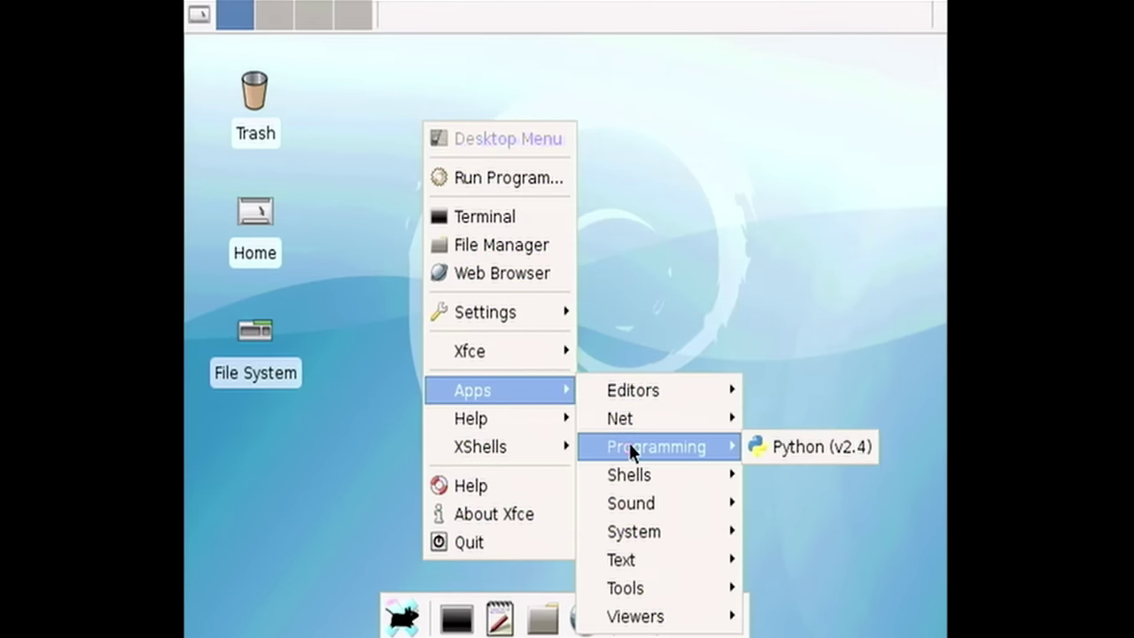
{"action": "mouse_move", "coordinate": [624, 471]}
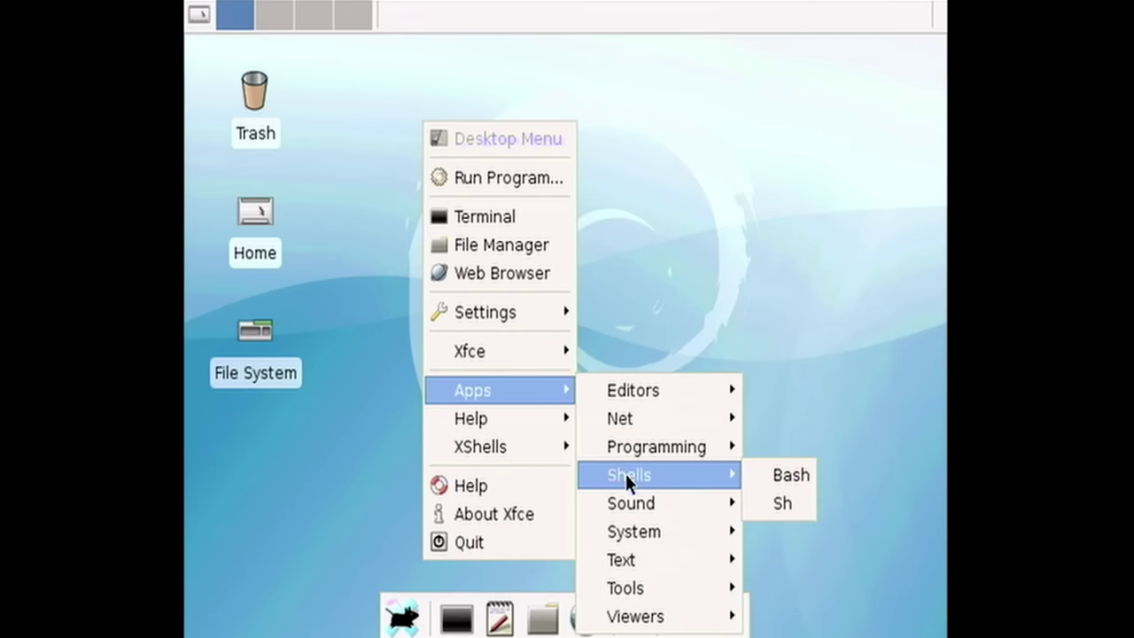
{"action": "mouse_move", "coordinate": [619, 514]}
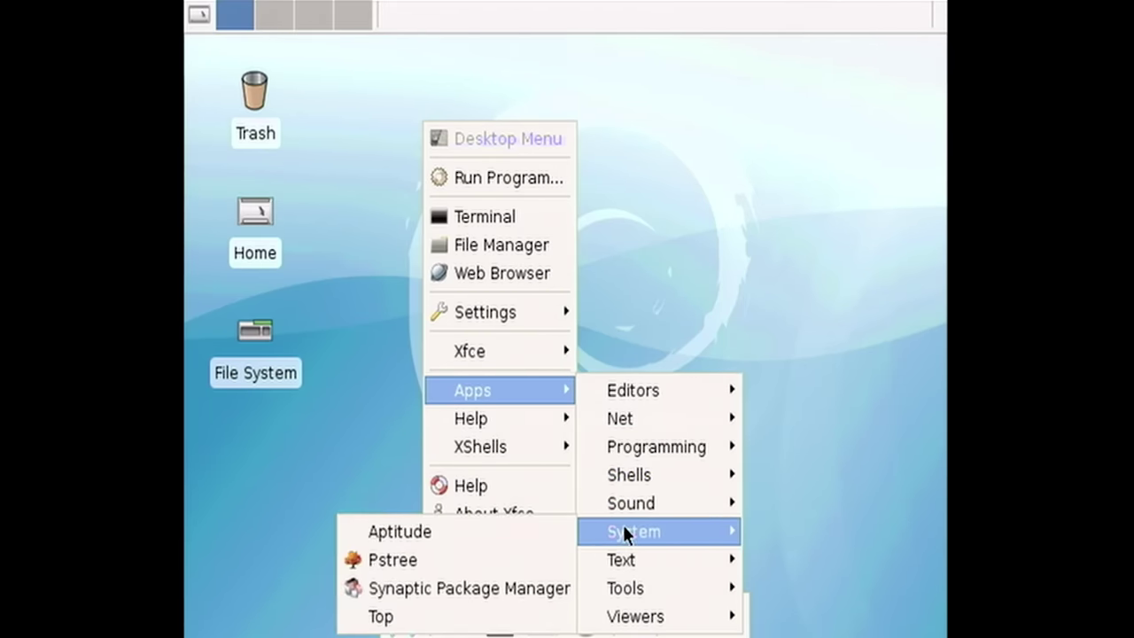
{"action": "mouse_move", "coordinate": [657, 594]}
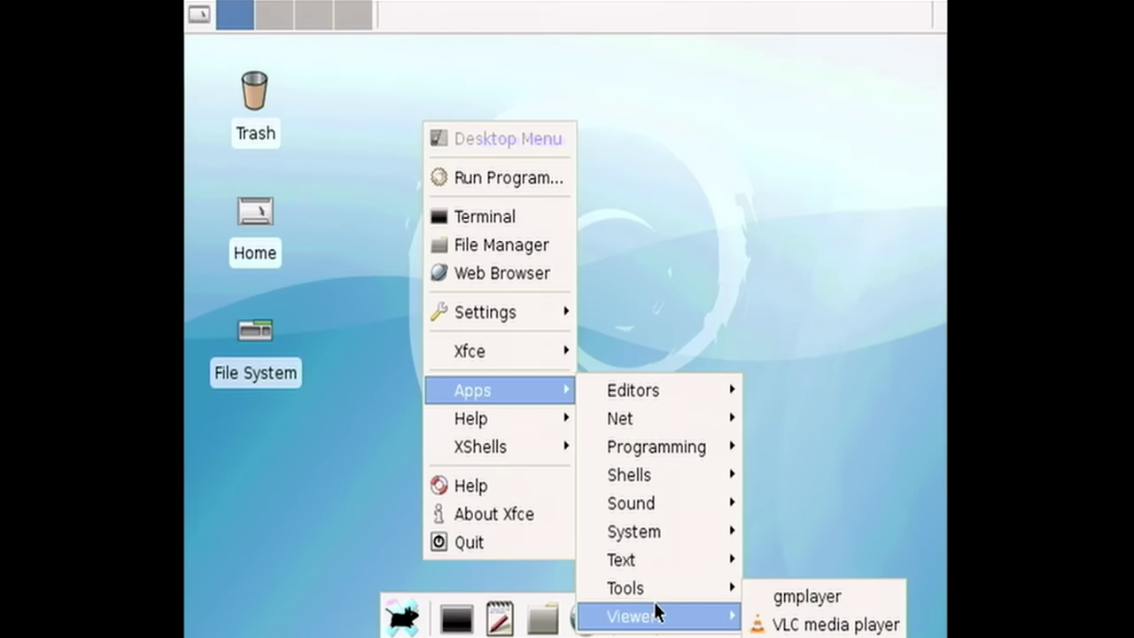
{"action": "left_click", "coordinate": [771, 621]}
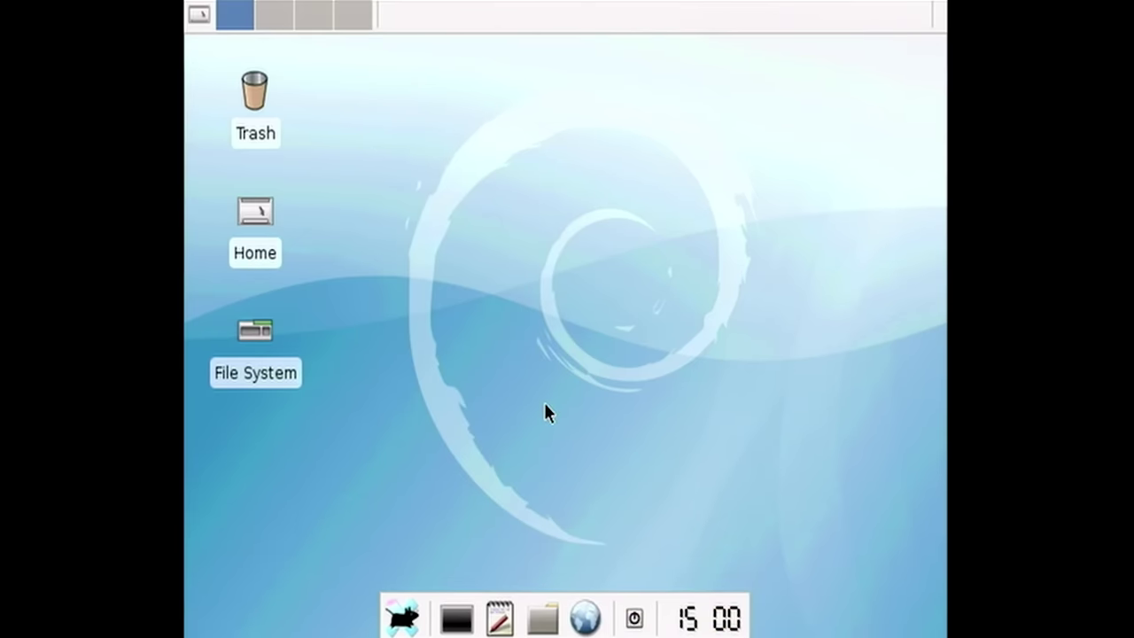
- Enlarge and reposition the VLC window and inspect its empty Video and Audio menus
{"action": "left_click_drag", "start_coordinate": [755, 175], "coordinate": [935, 517]}
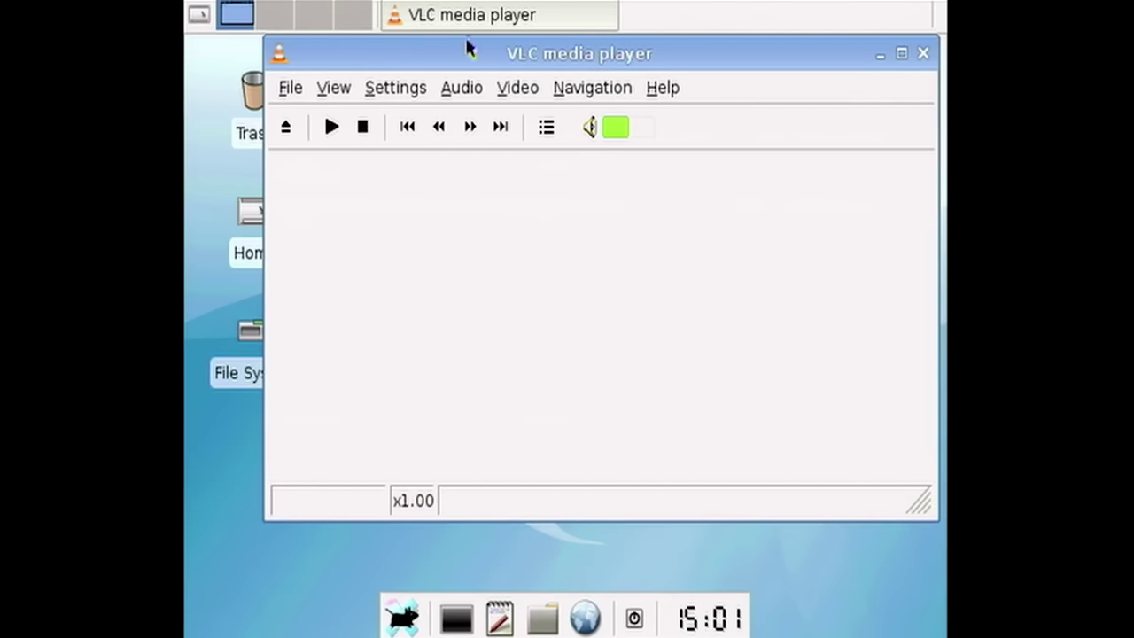
{"action": "left_click_drag", "start_coordinate": [470, 53], "coordinate": [432, 78]}
{"action": "left_click", "coordinate": [503, 108]}
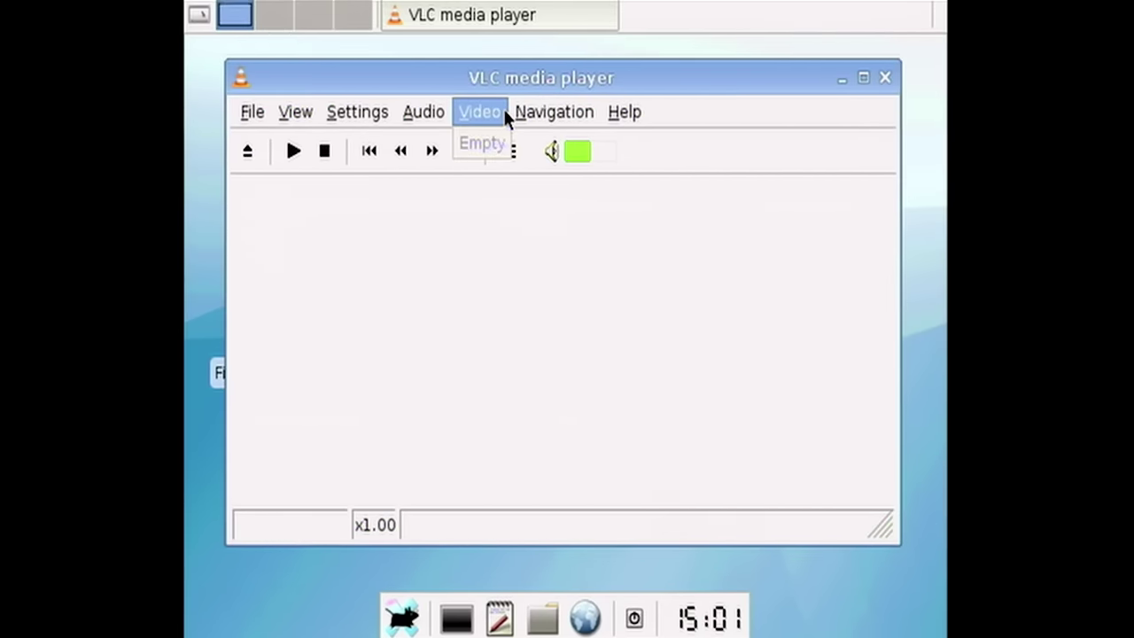
{"action": "left_click", "coordinate": [416, 111]}
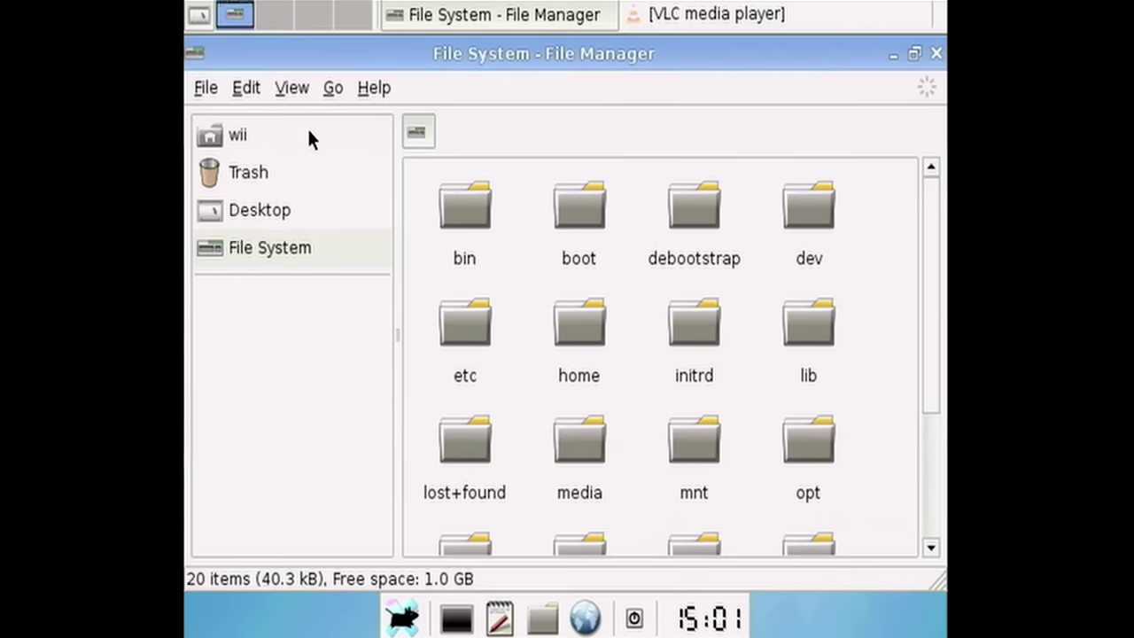
- Browse the wii home, Desktop, Trash and File System folders, then open the file manager's Help menu
{"action": "left_click", "coordinate": [308, 135]}
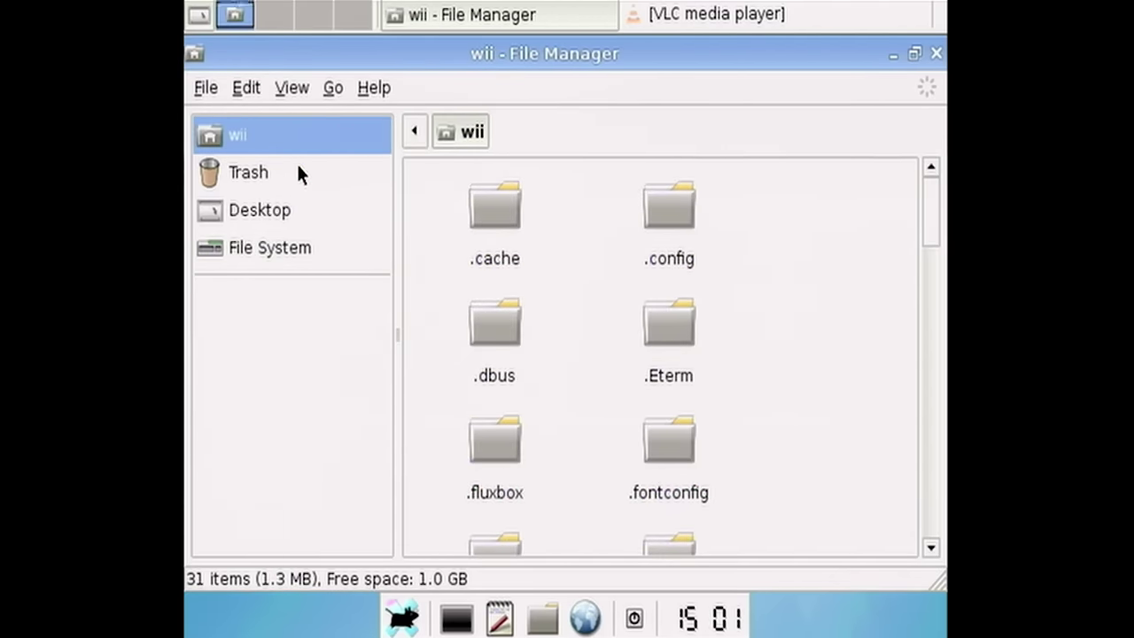
{"action": "left_click", "coordinate": [311, 203]}
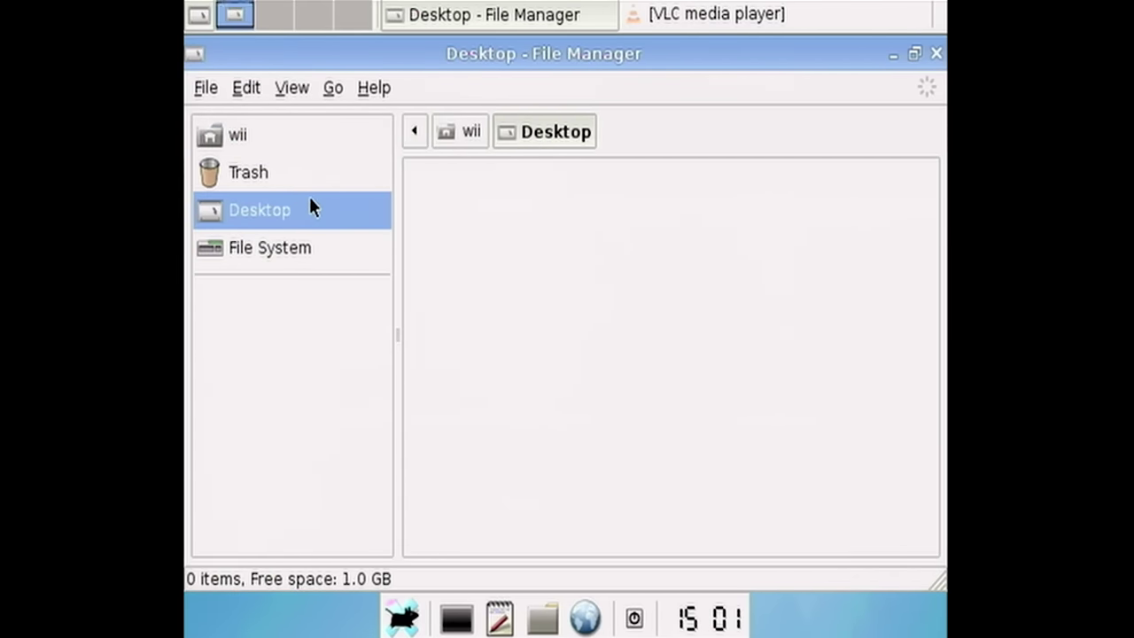
{"action": "left_click", "coordinate": [308, 170]}
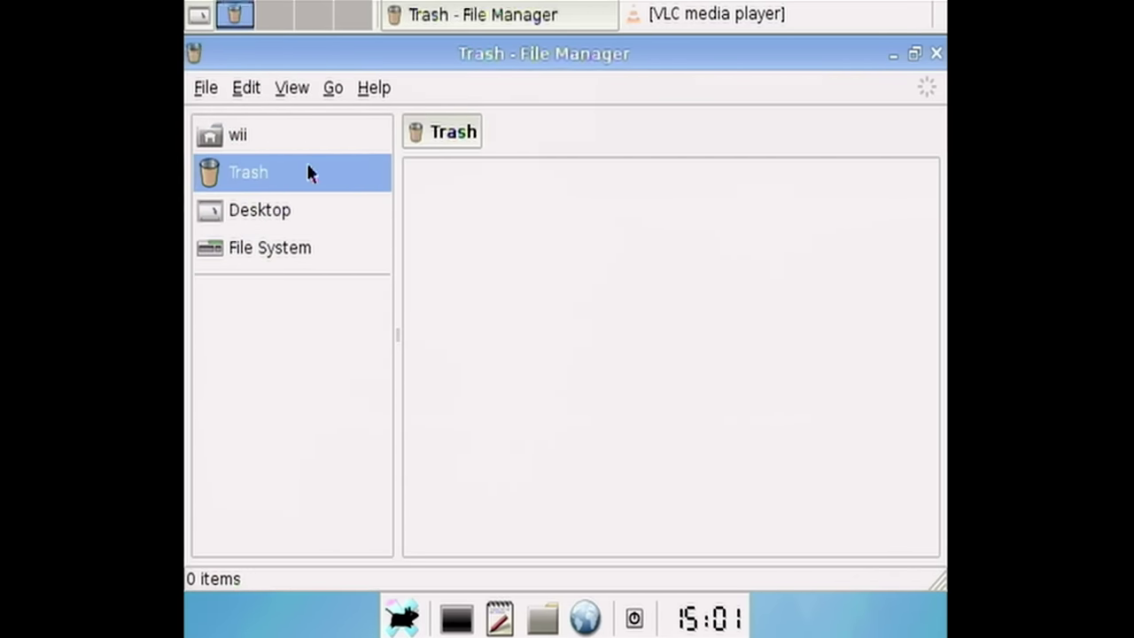
{"action": "left_click", "coordinate": [292, 248]}
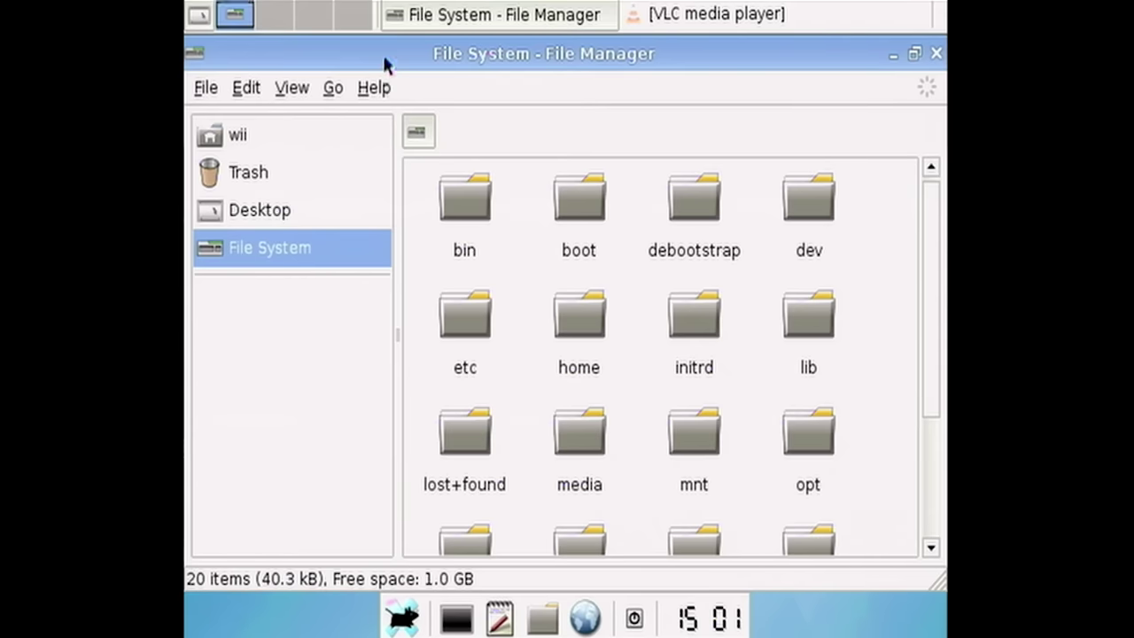
{"action": "left_click", "coordinate": [374, 86]}
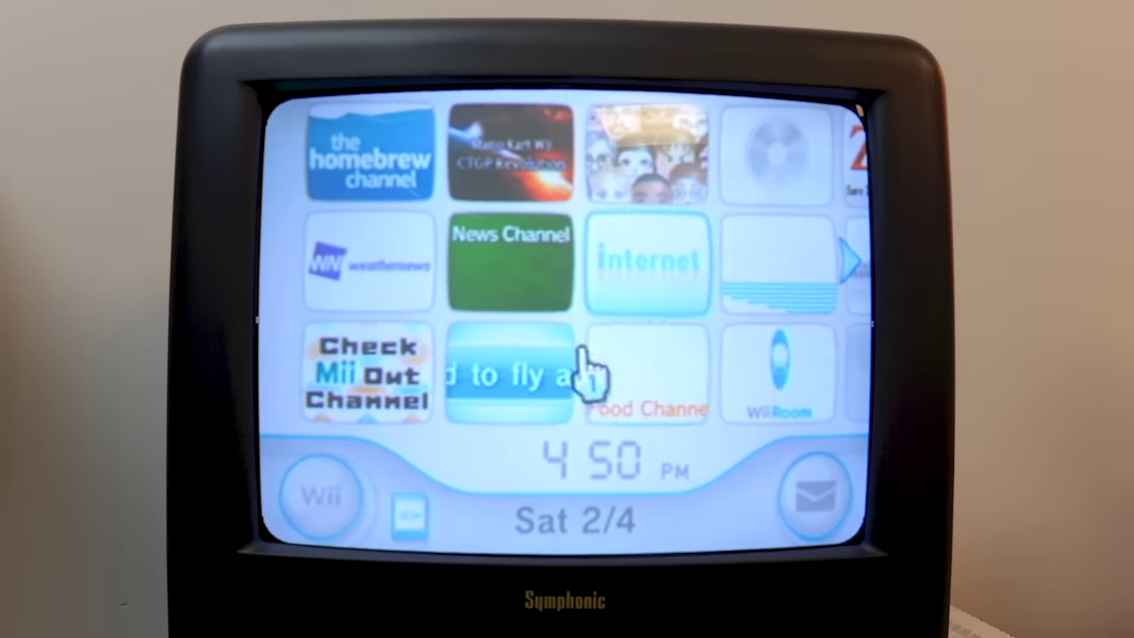
- Open the Homebrew Channel and launch BootMii to boot Whiite Linux
{"action": "left_click", "coordinate": [379, 156]}
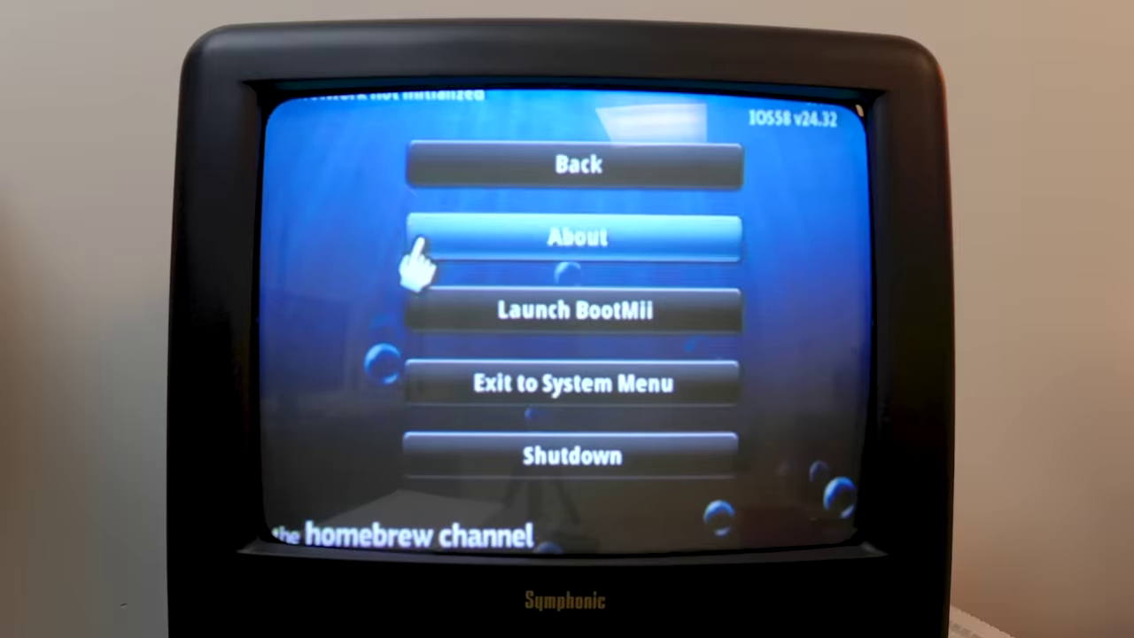
{"action": "left_click", "coordinate": [576, 324]}
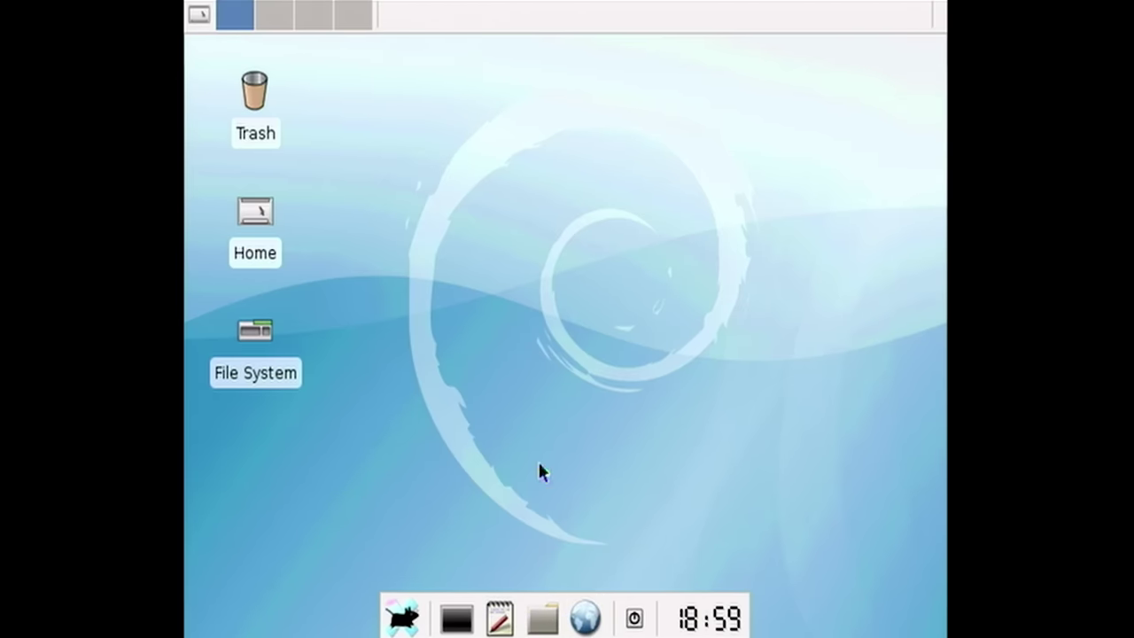
- Try the Web Browser launcher, then move and dismiss its error message
{"action": "left_click", "coordinate": [585, 618]}
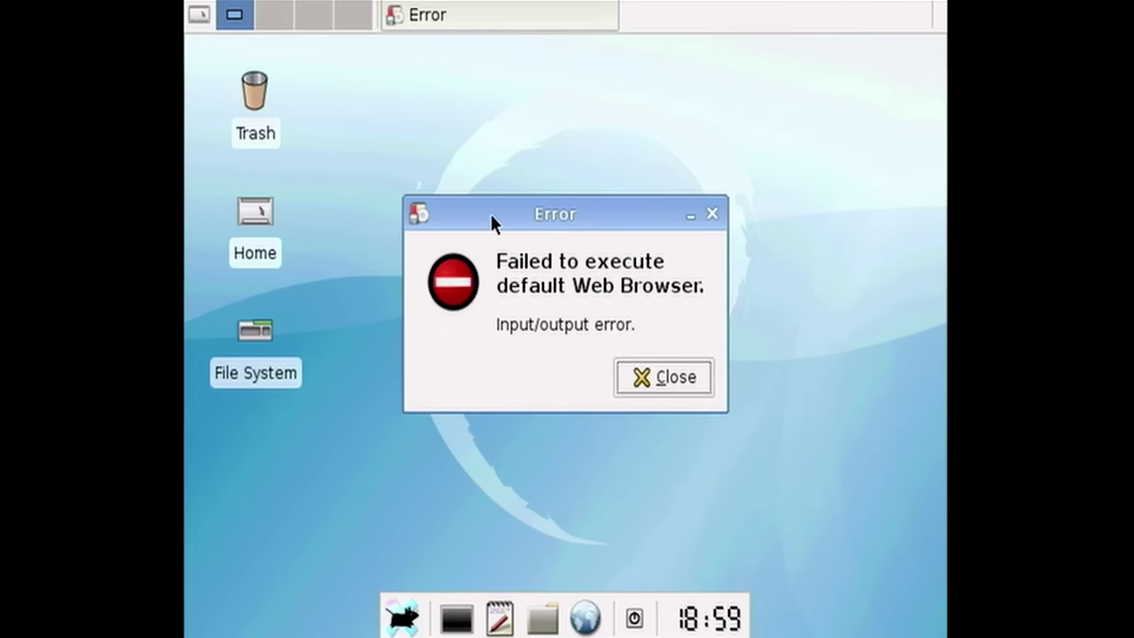
{"action": "left_click_drag", "start_coordinate": [490, 215], "coordinate": [447, 142]}
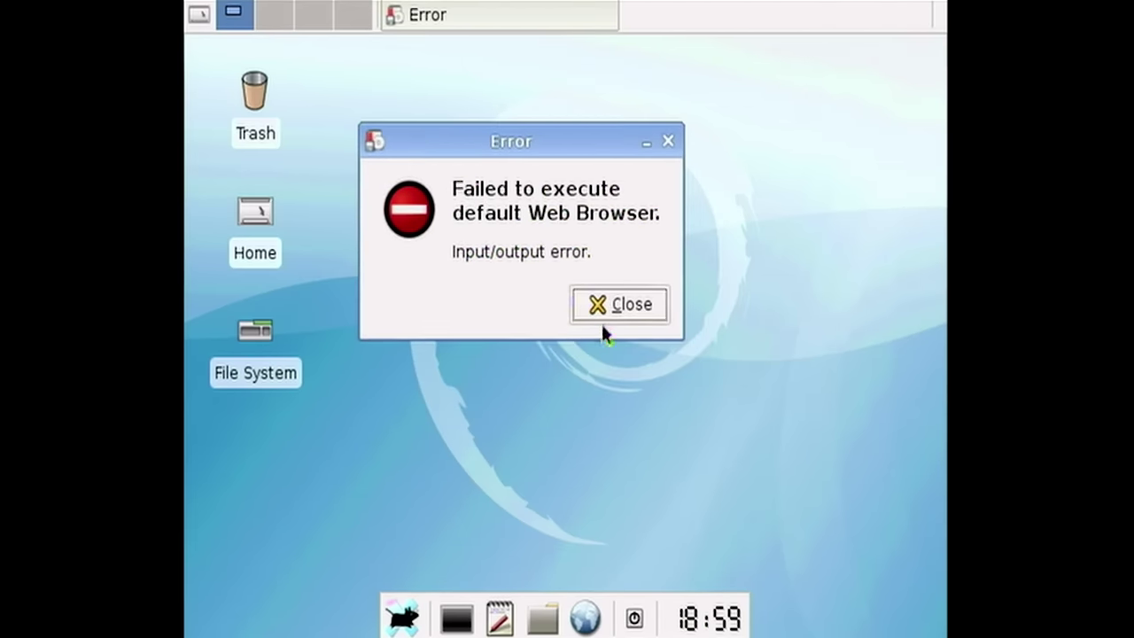
{"action": "left_click", "coordinate": [604, 318]}
- Start Iceweasel from the desktop menu's Apps > Net submenu
{"action": "right_click", "coordinate": [479, 223]}
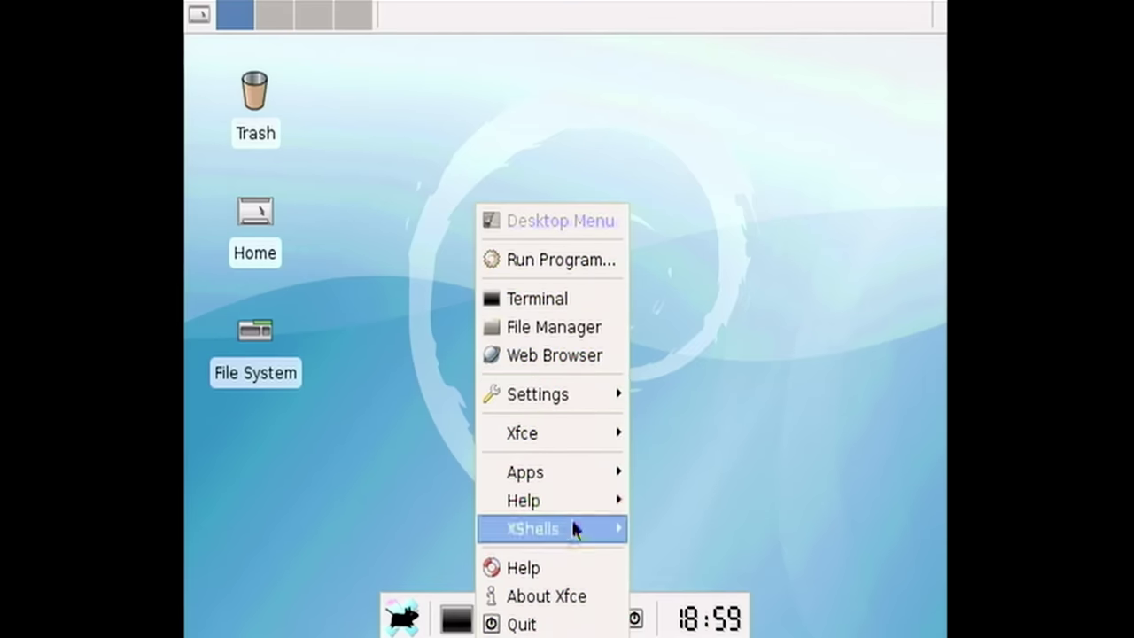
{"action": "mouse_move", "coordinate": [527, 462]}
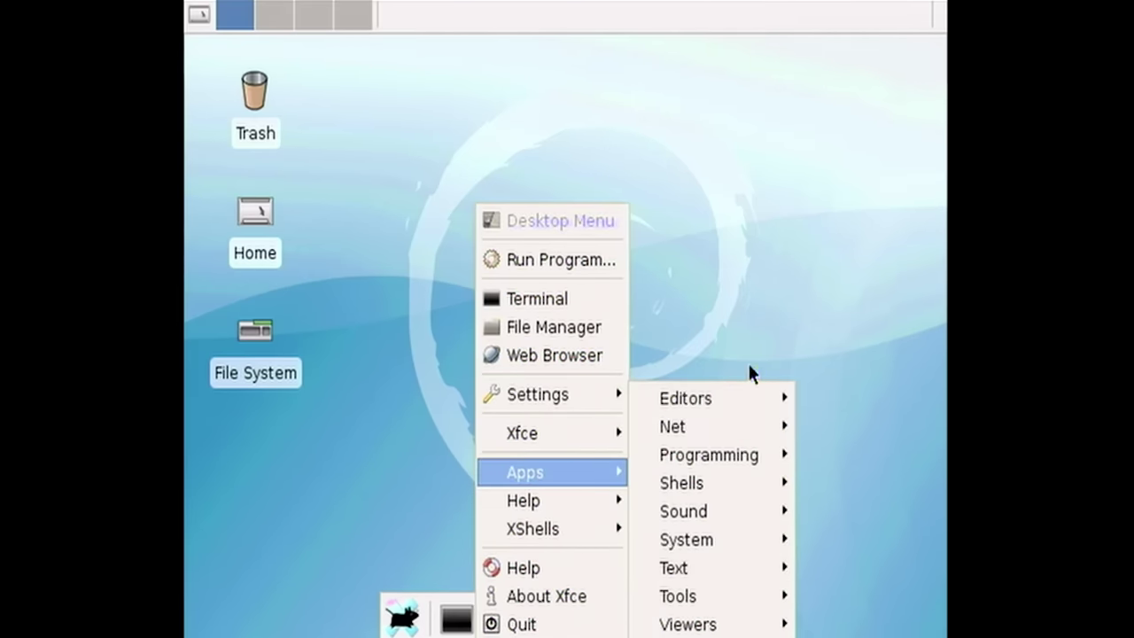
{"action": "mouse_move", "coordinate": [749, 422]}
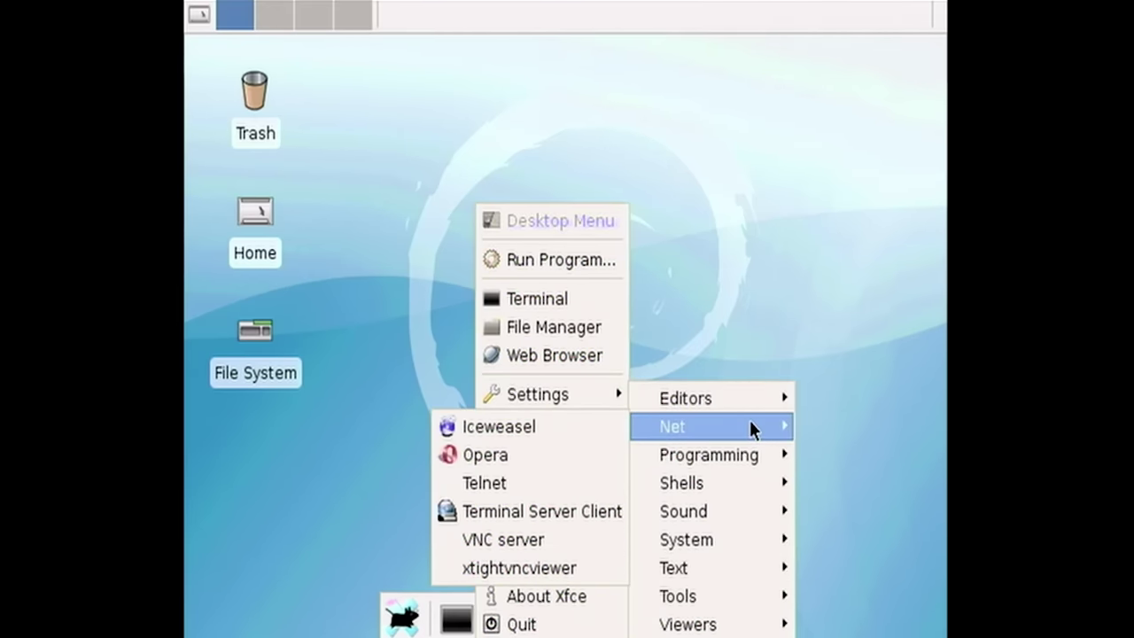
{"action": "left_click", "coordinate": [512, 433]}
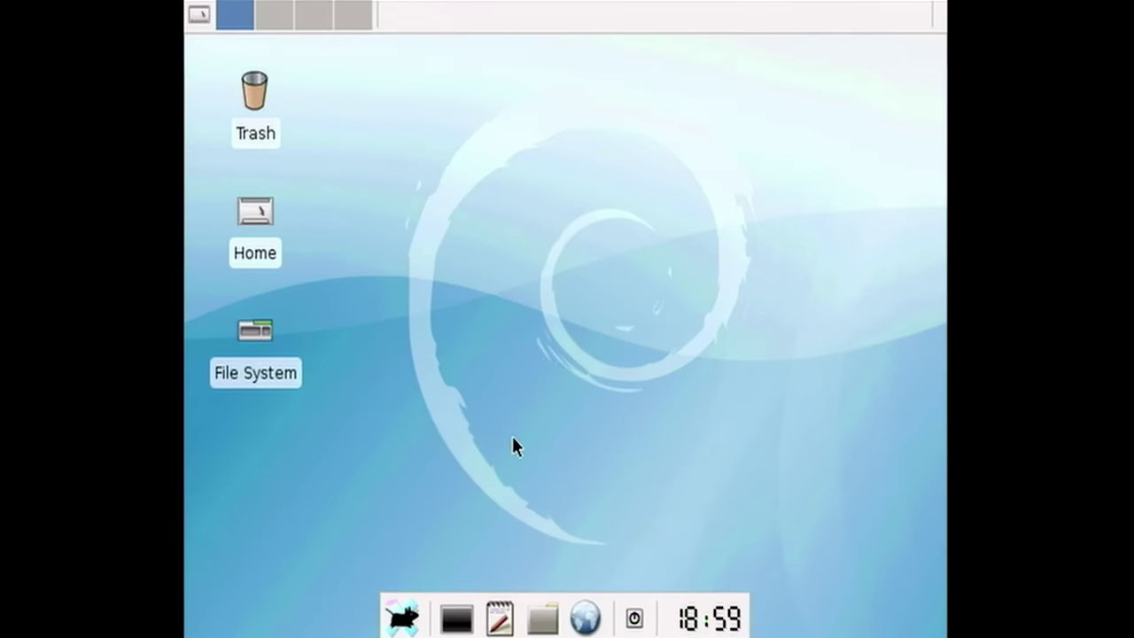
- Dismiss the stray desktop menu and show Help > About Iceweasel, version 2.0.0.17
{"action": "right_click", "coordinate": [513, 438]}
{"action": "mouse_move", "coordinate": [634, 411]}
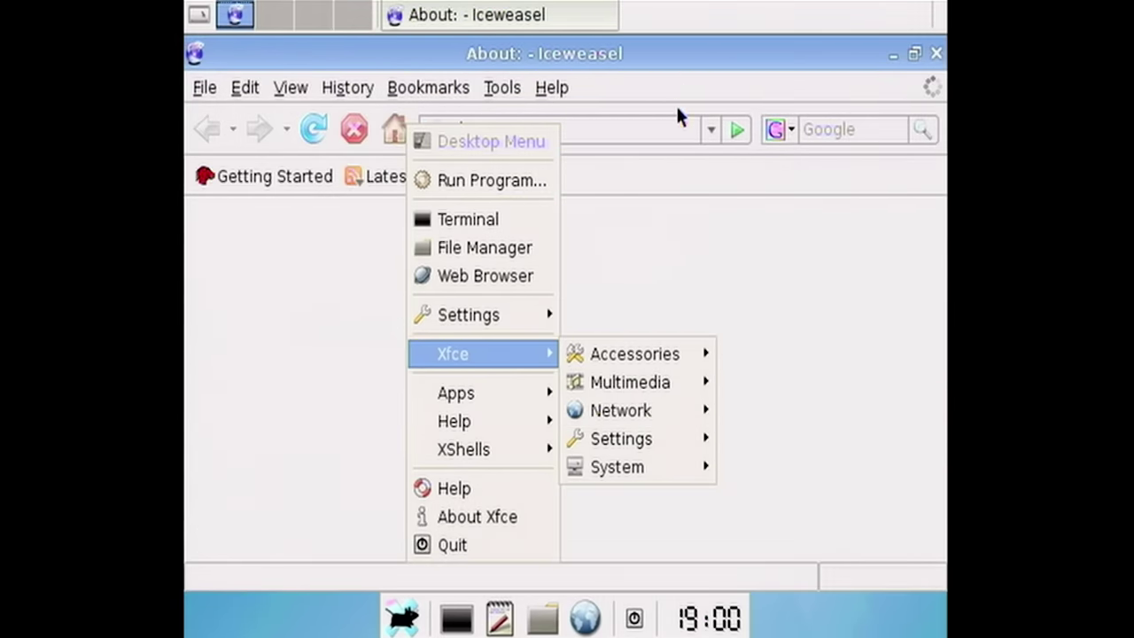
{"action": "left_click", "coordinate": [643, 175]}
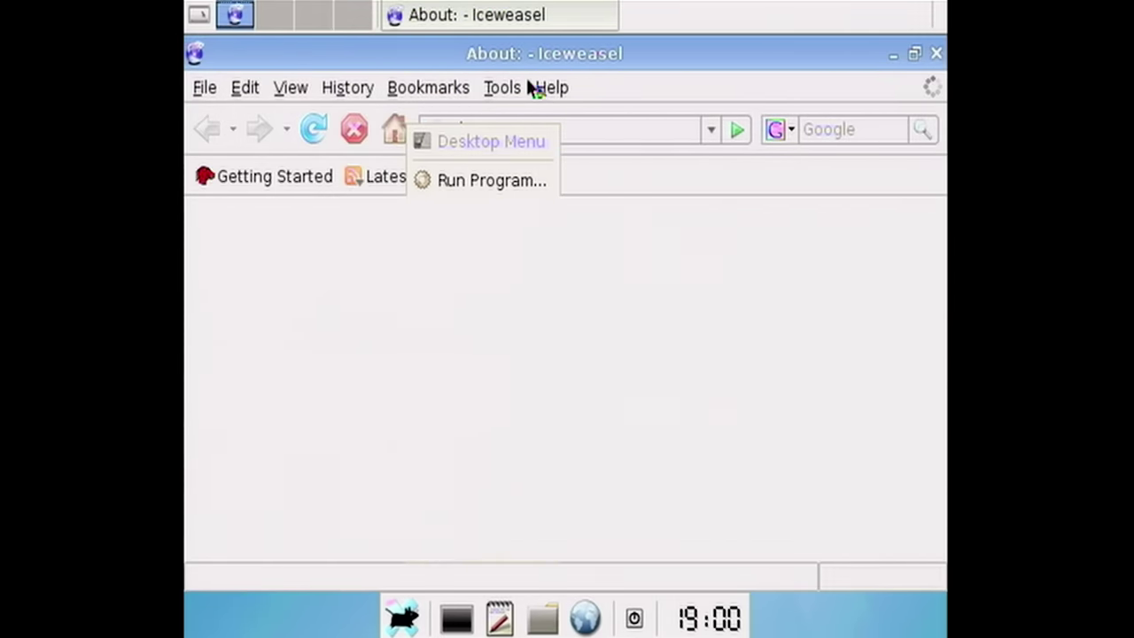
{"action": "left_click", "coordinate": [551, 87]}
{"action": "left_click", "coordinate": [602, 213]}
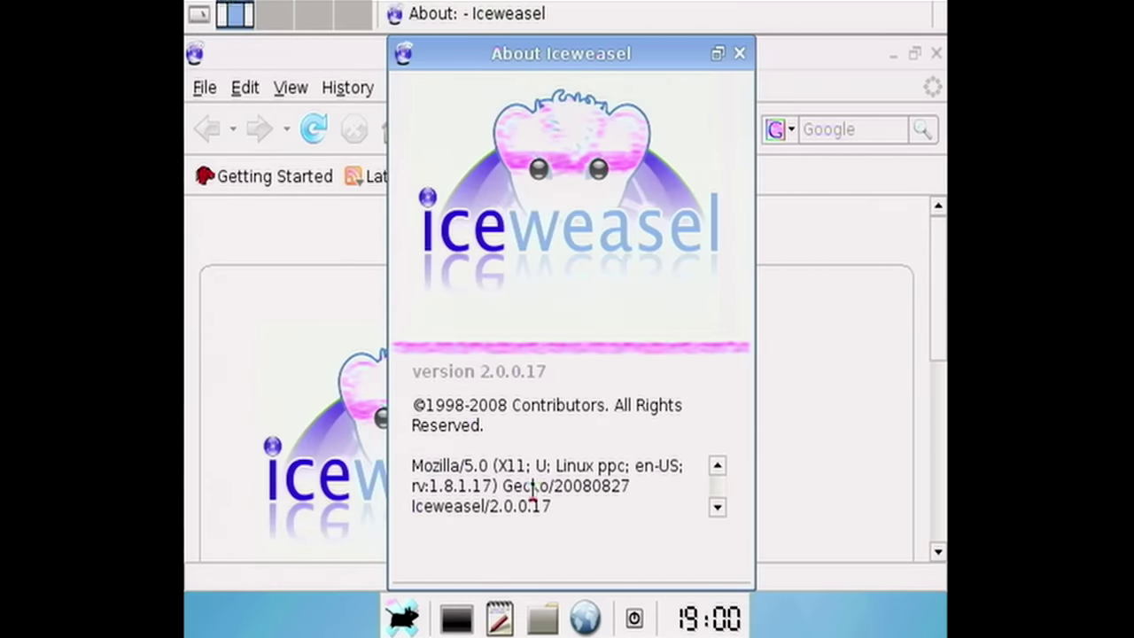
- Close the About Iceweasel dialog, move the browser window down-left, and minimize it
{"action": "left_click", "coordinate": [747, 52]}
{"action": "left_click_drag", "start_coordinate": [767, 56], "coordinate": [628, 235]}
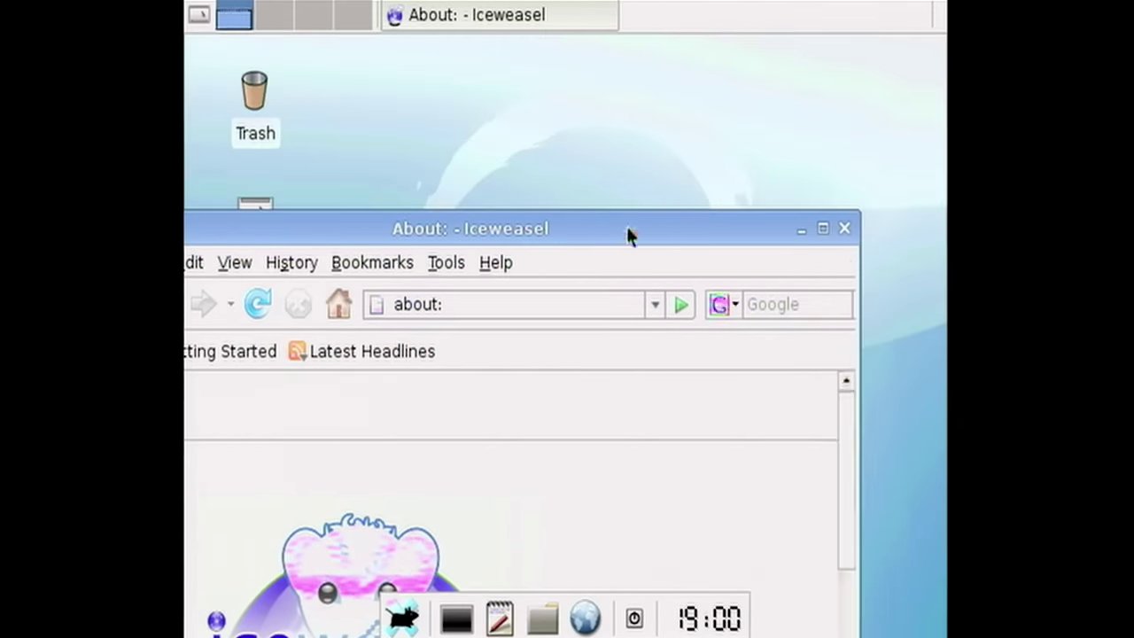
{"action": "left_click", "coordinate": [797, 232]}
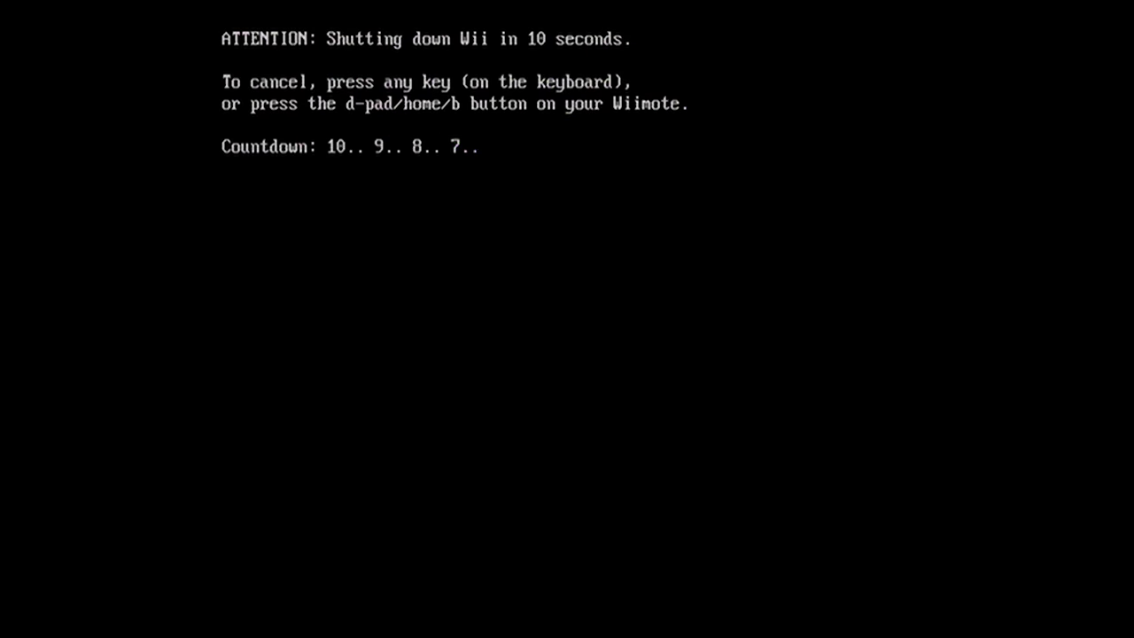
- Cancel the shutdown, log in as root with the password, and enter startx
{"action": "key", "text": "Return"}
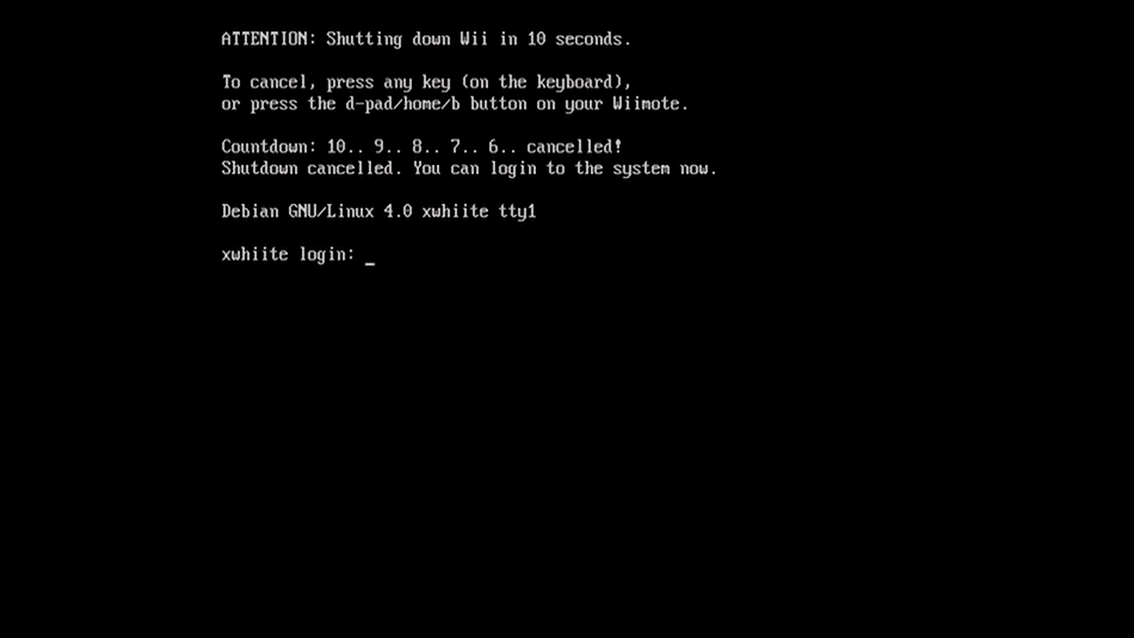
{"action": "type", "text": "root"}
{"action": "key", "text": "Return"}
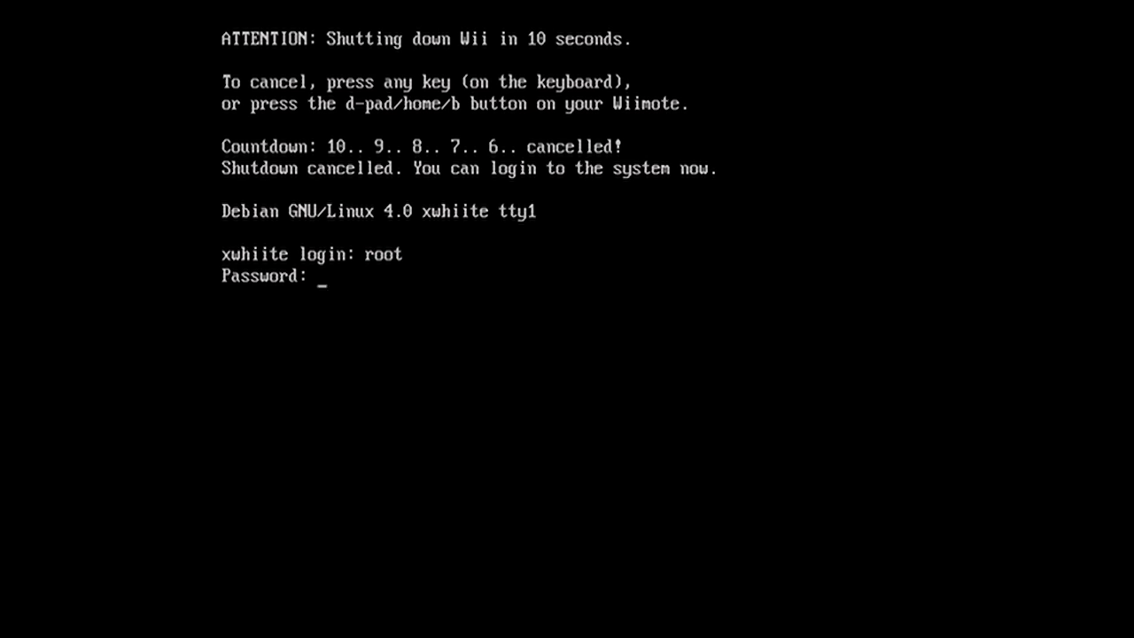
{"action": "key", "text": "Return"}
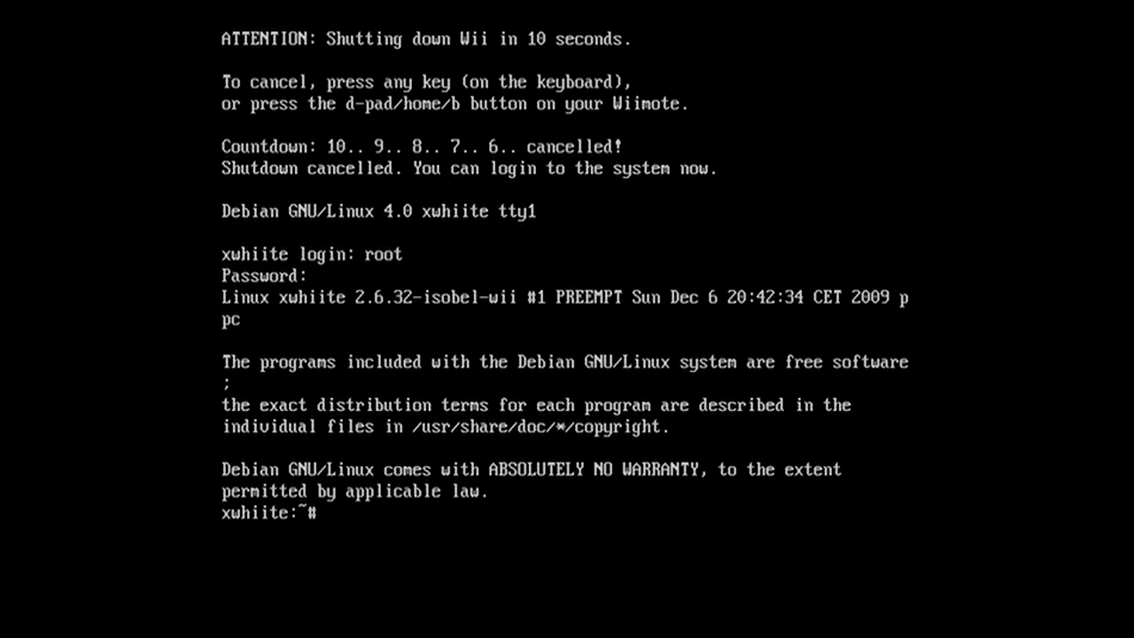
{"action": "type", "text": "startx"}
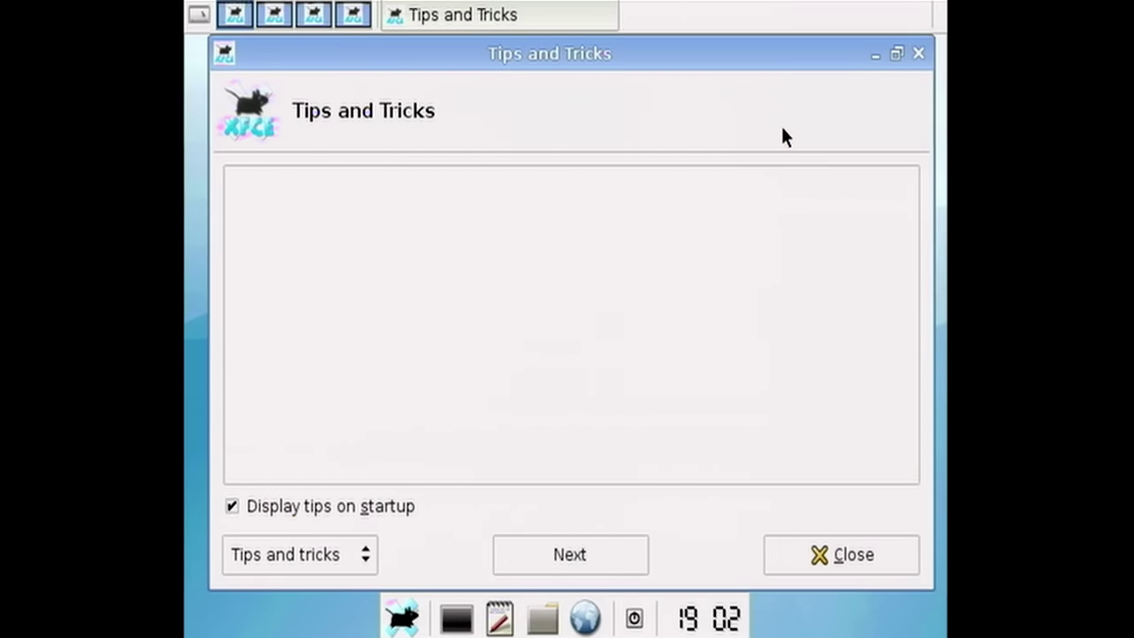
- Close the Tips and Tricks window and open a terminal moved clear of the desktop icons
{"action": "left_click_drag", "start_coordinate": [496, 54], "coordinate": [458, 53]}
{"action": "left_click", "coordinate": [537, 548]}
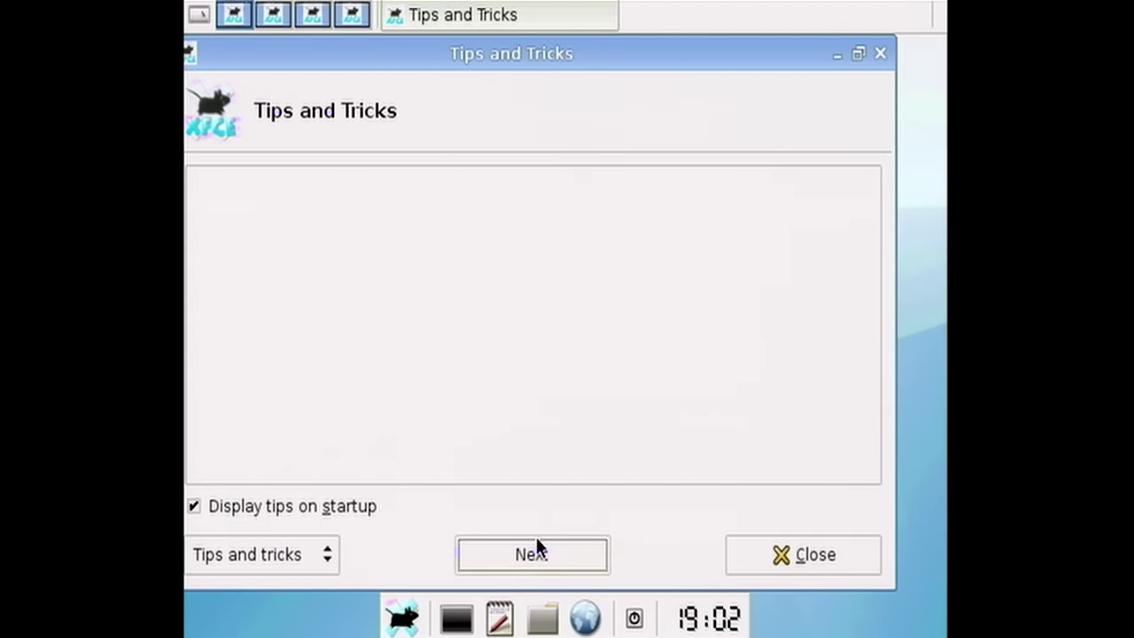
{"action": "left_click", "coordinate": [804, 554]}
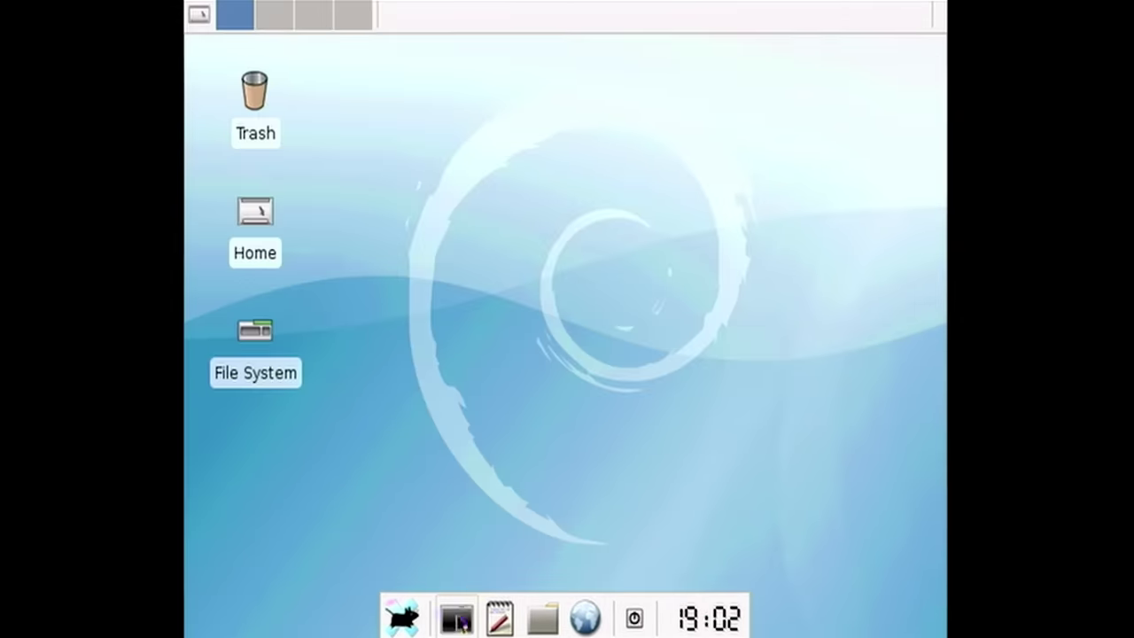
{"action": "left_click", "coordinate": [455, 617]}
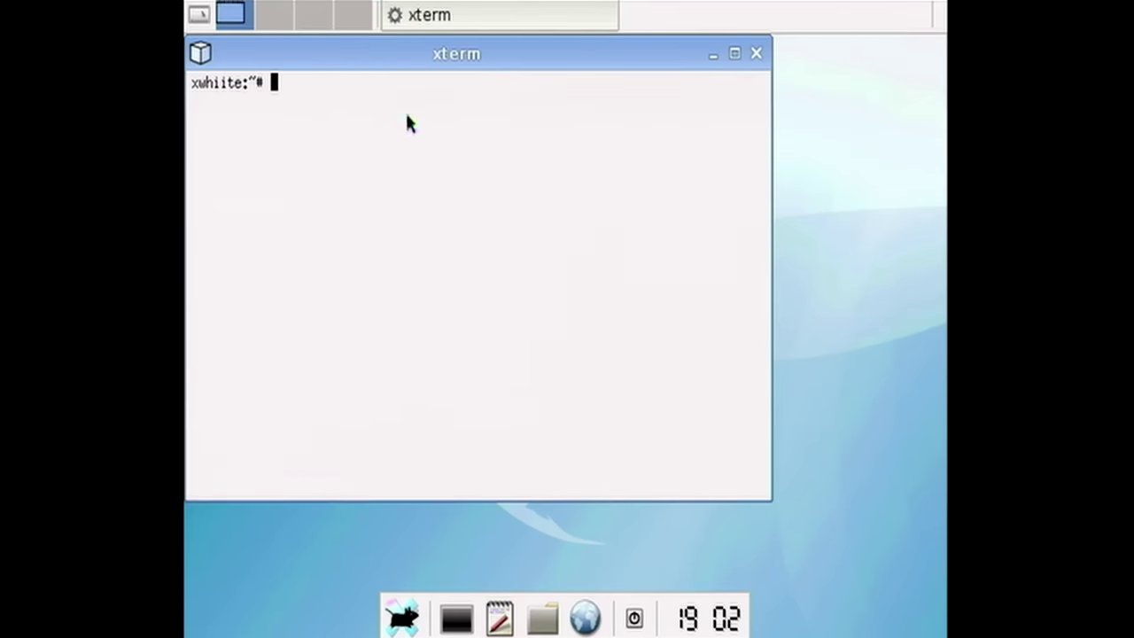
{"action": "left_click_drag", "start_coordinate": [387, 64], "coordinate": [492, 140]}
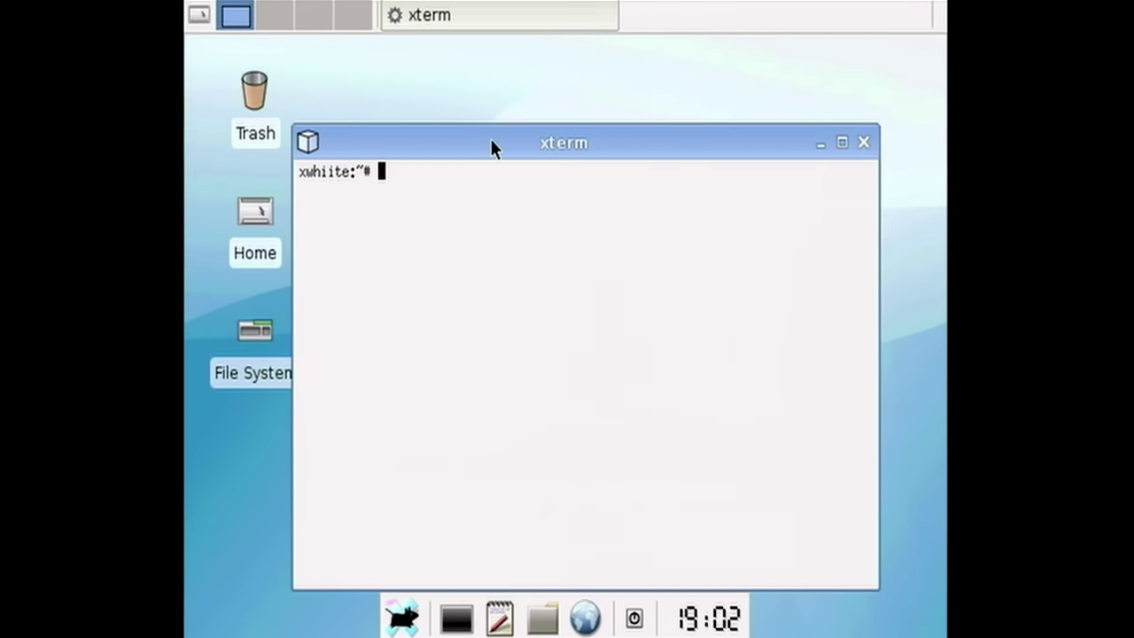
- In /home/wii, install all .deb packages with dpkg -i *.deb
{"action": "type", "text": "cd /home/wii"}
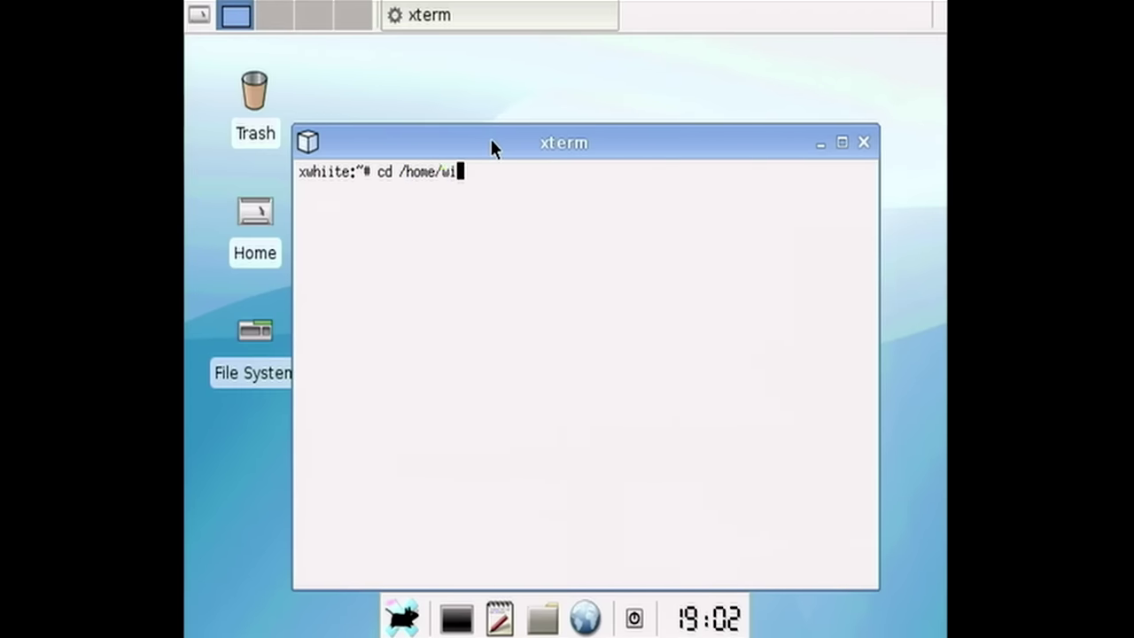
{"action": "key", "text": "Return"}
{"action": "type", "text": "dpk"}
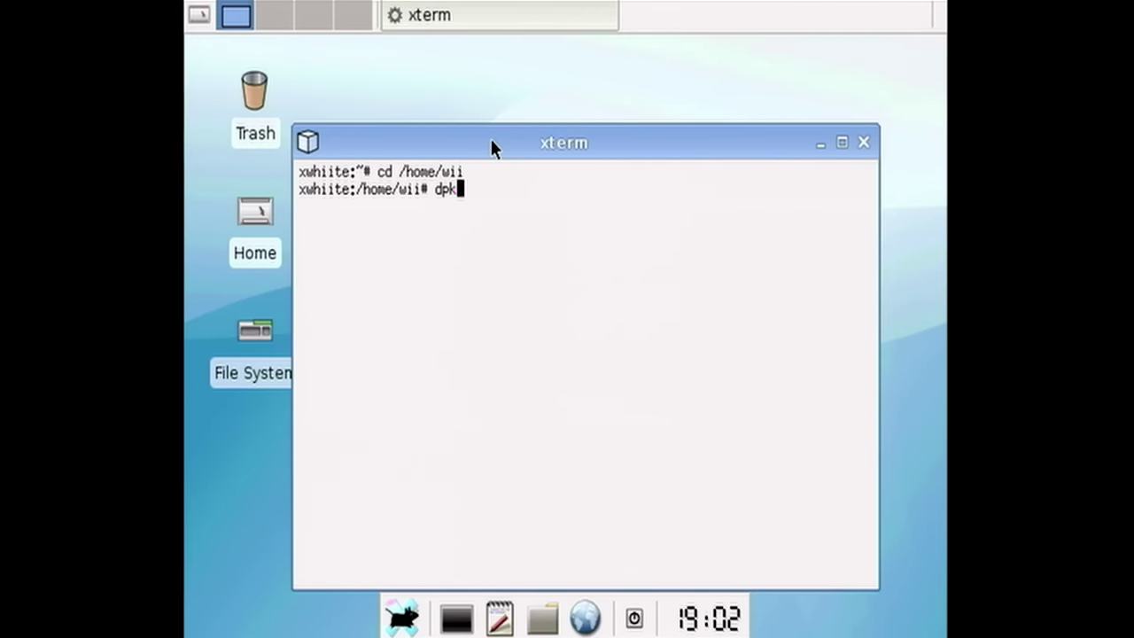
{"action": "type", "text": "g -i *.deb"}
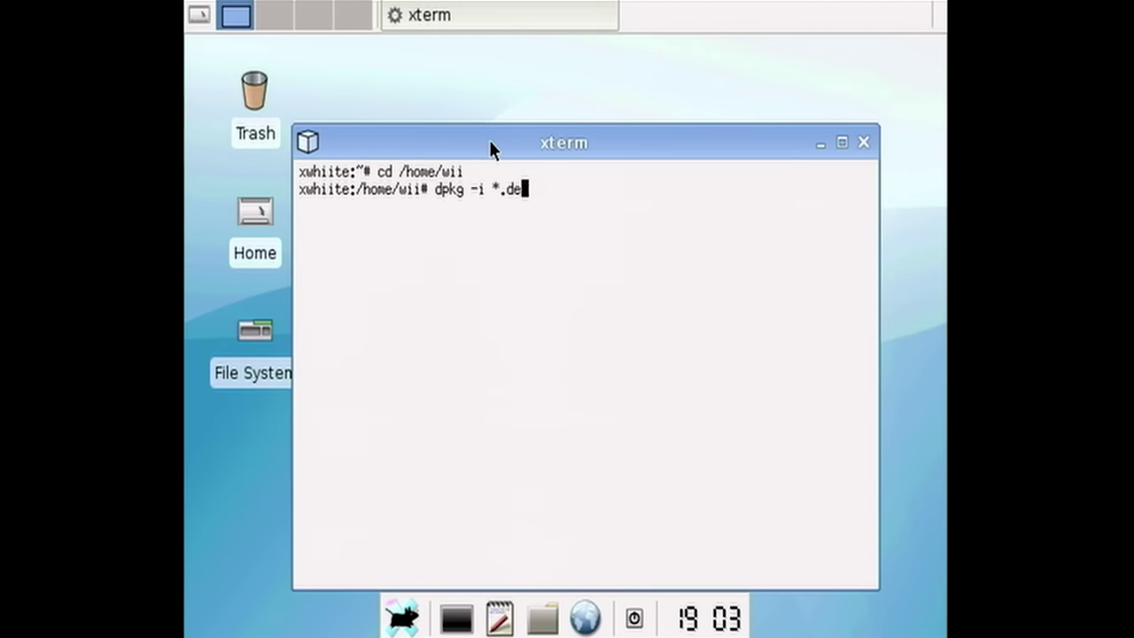
{"action": "key", "text": "Return"}
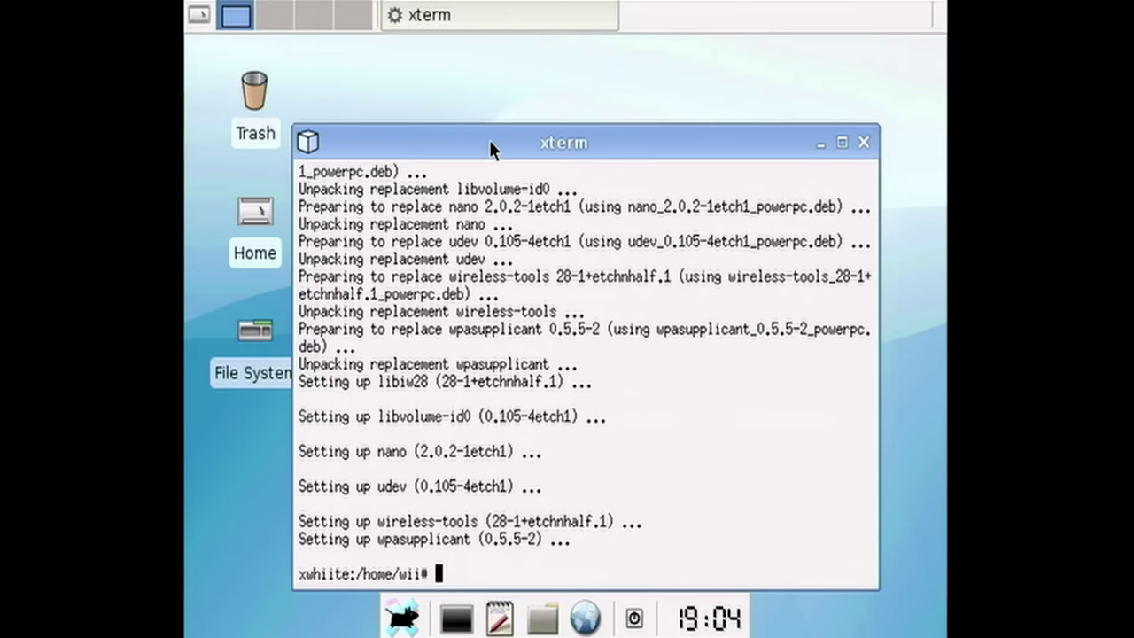
- From /, extract /home/wii/openfwf-5.2-bin.tar.gz, then type nano /etc/network/interfaces
{"action": "type", "text": "cd /"}
{"action": "key", "text": "Return"}
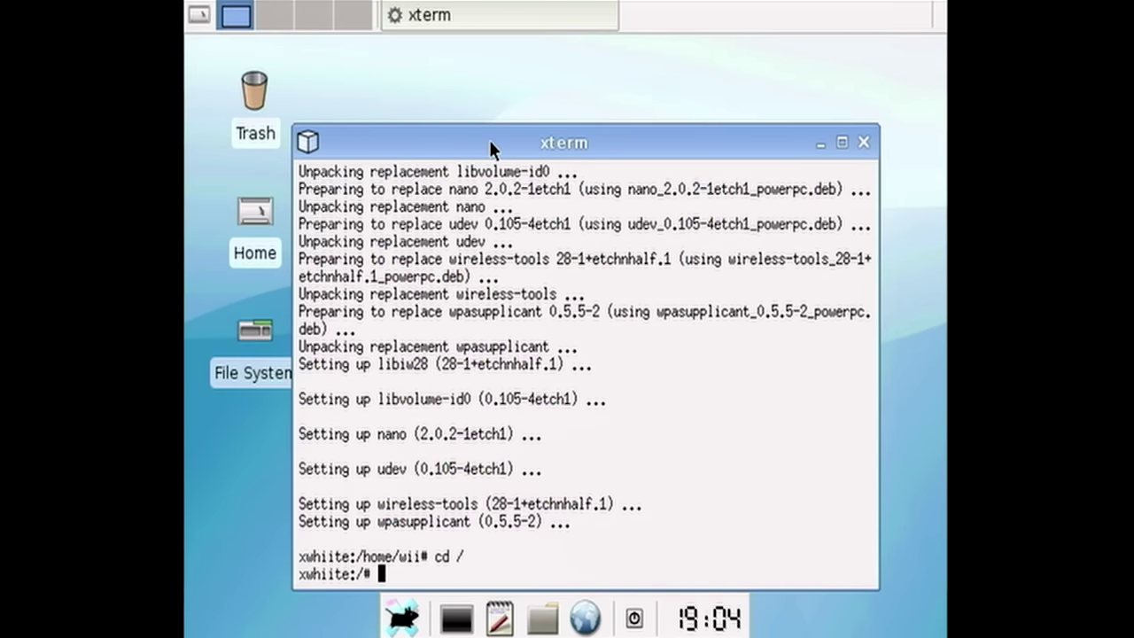
{"action": "type", "text": "tar -xzvf /home/wii/open"}
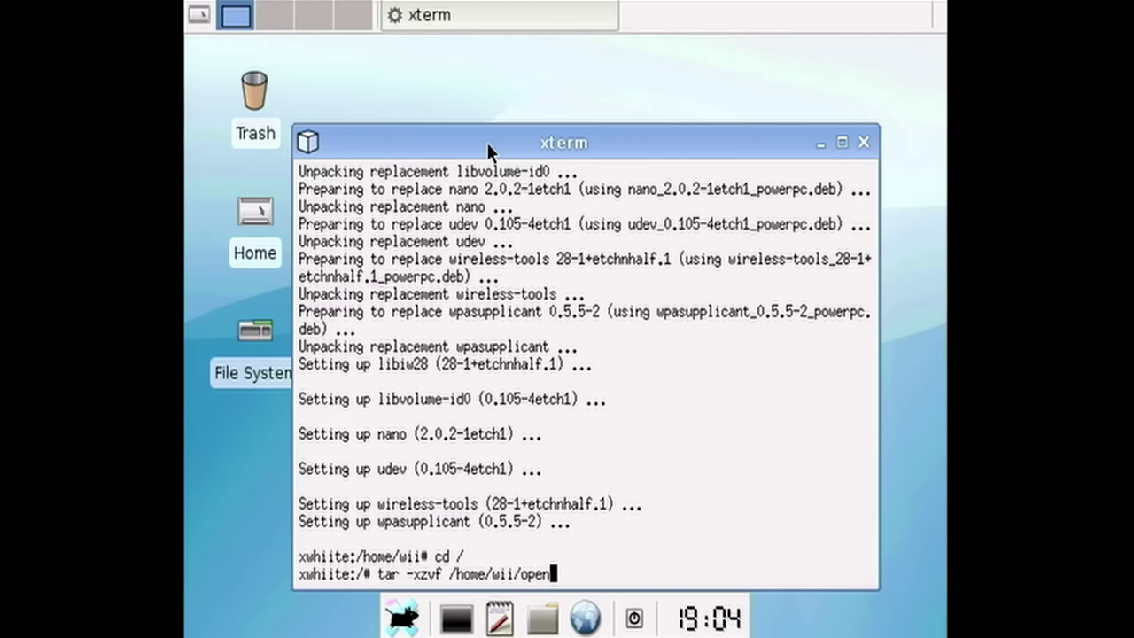
{"action": "key", "text": "Tab"}
{"action": "key", "text": "Return"}
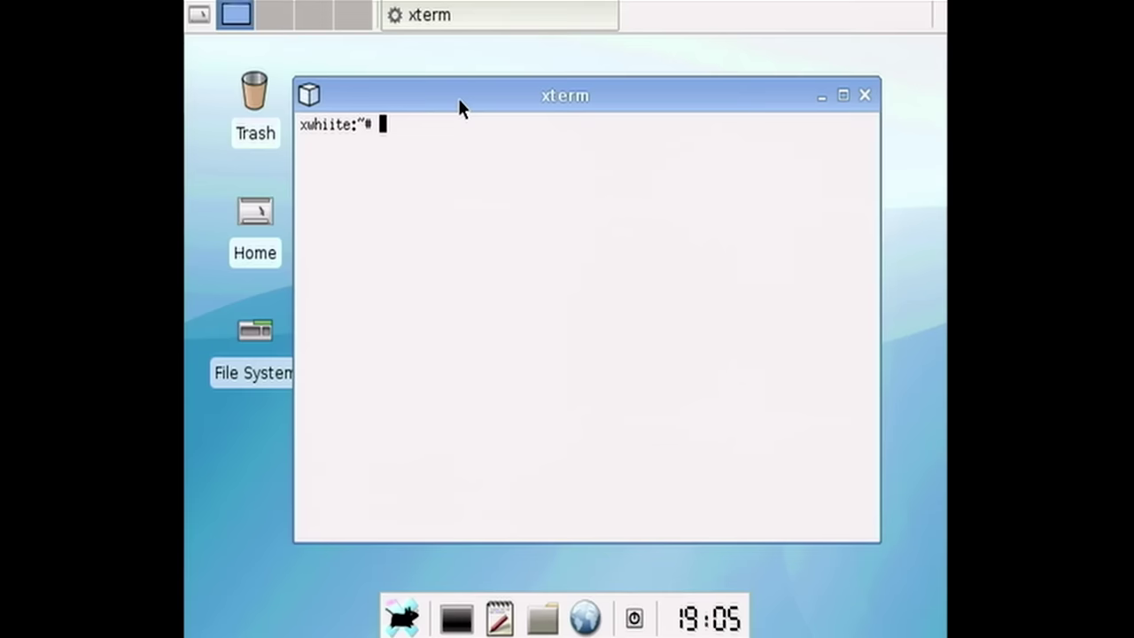
{"action": "type", "text": "nano /etc/network"}
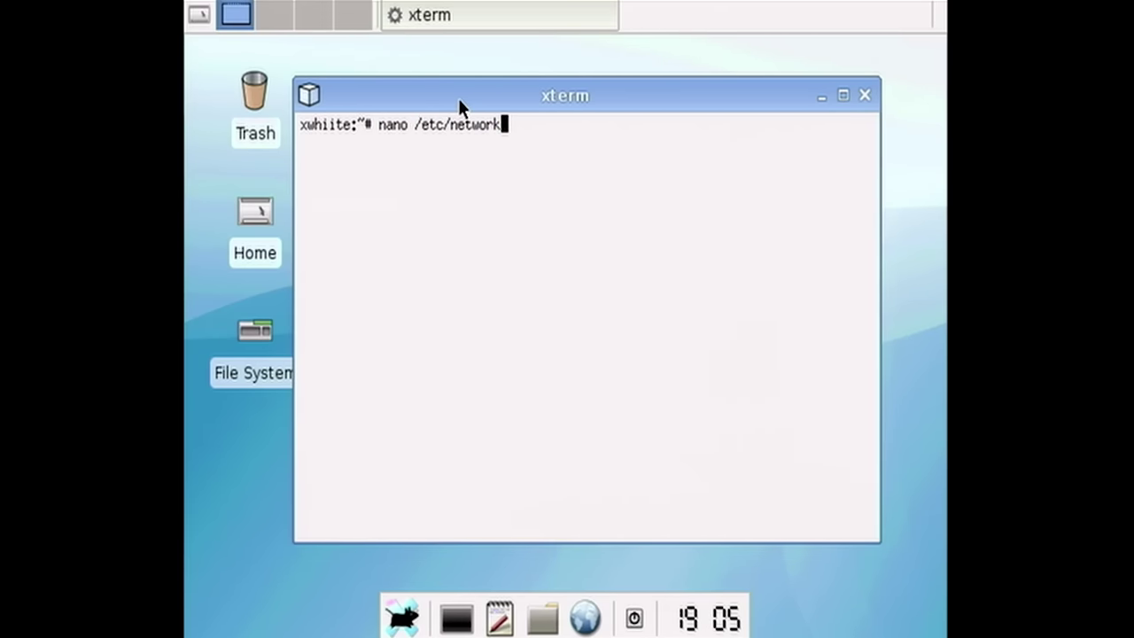
{"action": "type", "text": "/interf"}
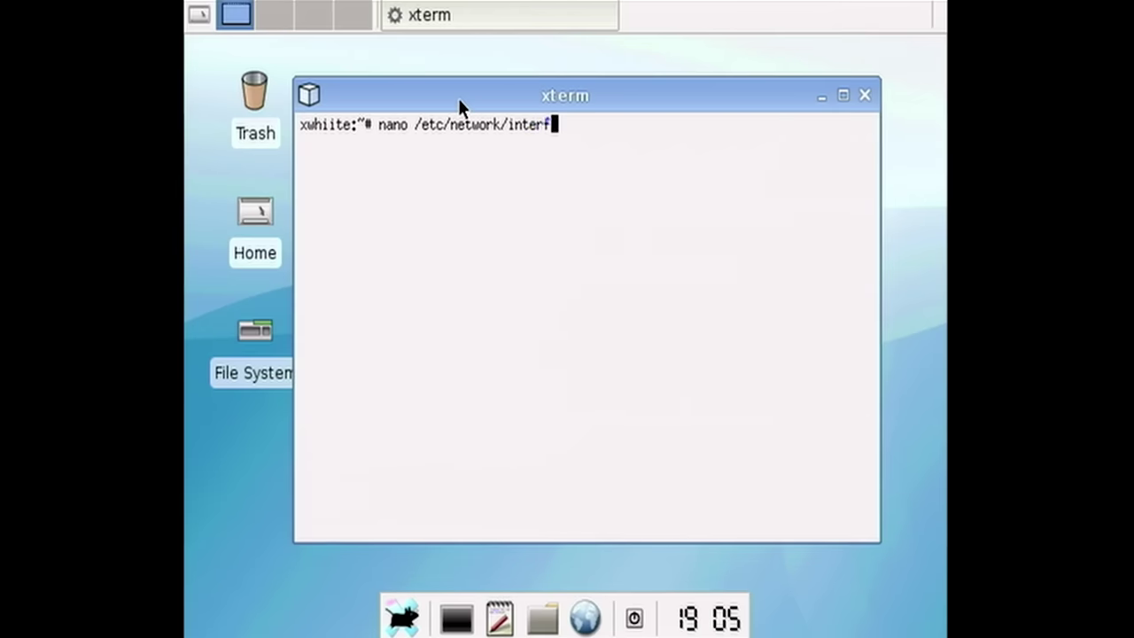
{"action": "type", "text": "aces"}
- Edit the wlan0 wpa-ssid and wpa-psk values in /etc/network/interfaces with nano and save
{"action": "key", "text": "Return"}
{"action": "key", "text": "Down"}
{"action": "key", "text": "Down"}
{"action": "key", "text": "Down"}
{"action": "key", "text": "Down"}
{"action": "key", "text": "Down"}
{"action": "key", "text": "Down"}
{"action": "key", "text": "Down"}
{"action": "key", "text": "Down"}
{"action": "key", "text": "Down"}
{"action": "key", "text": "Down"}
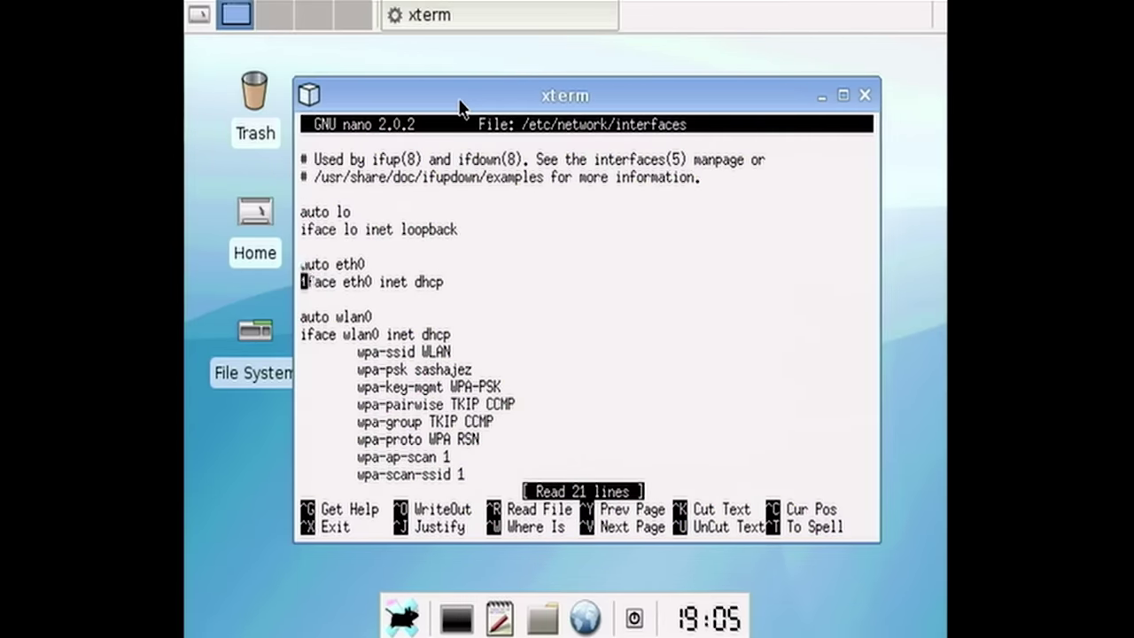
{"action": "key", "text": "Down"}
{"action": "key", "text": "Down"}
{"action": "key", "text": "Up"}
{"action": "key", "text": "Up"}
{"action": "key", "text": "Up"}
{"action": "key", "text": "Down"}
{"action": "key", "text": "Down"}
{"action": "key", "text": "Right"}
{"action": "key", "text": "Right"}
{"action": "key", "text": "Right"}
{"action": "key", "text": "Right"}
{"action": "key", "text": "Right"}
{"action": "key", "text": "Right"}
{"action": "key", "text": "Right"}
{"action": "key", "text": "Right"}
{"action": "key", "text": "Right"}
{"action": "key", "text": "Right"}
{"action": "key", "text": "Right"}
{"action": "key", "text": "Right"}
{"action": "key", "text": "Right"}
{"action": "key", "text": "Right"}
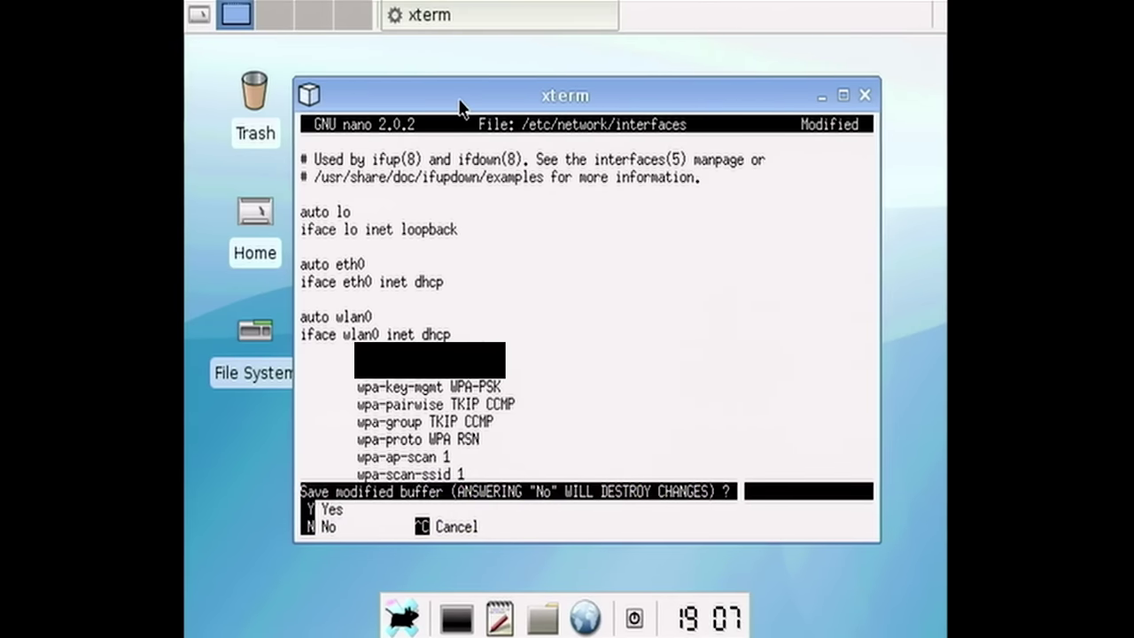
{"action": "key", "text": "y"}
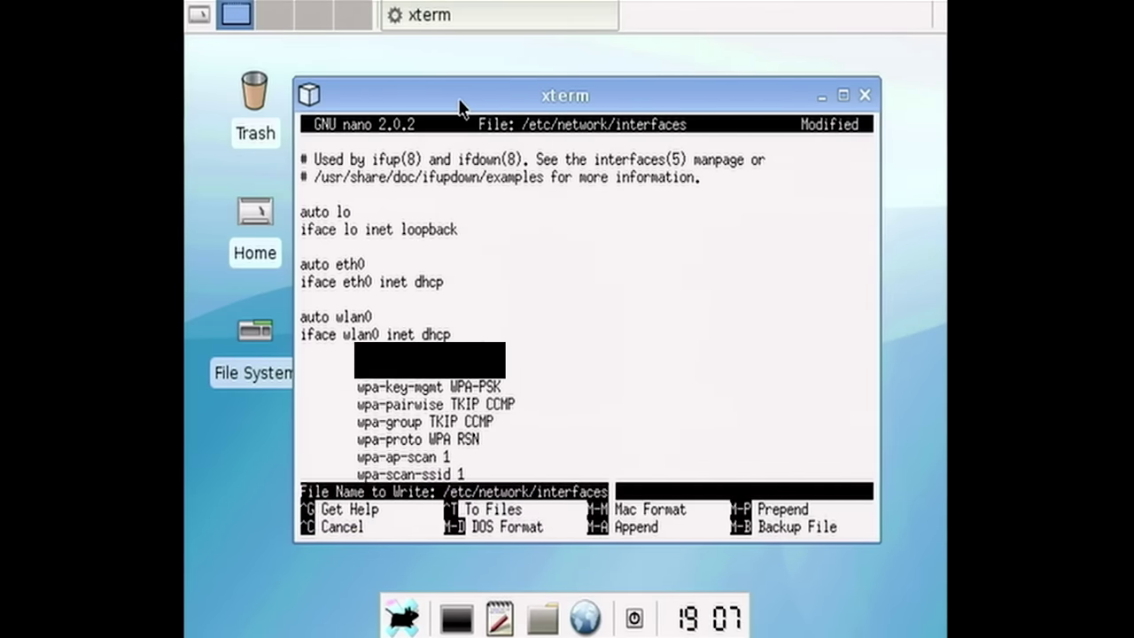
{"action": "key", "text": "Return"}
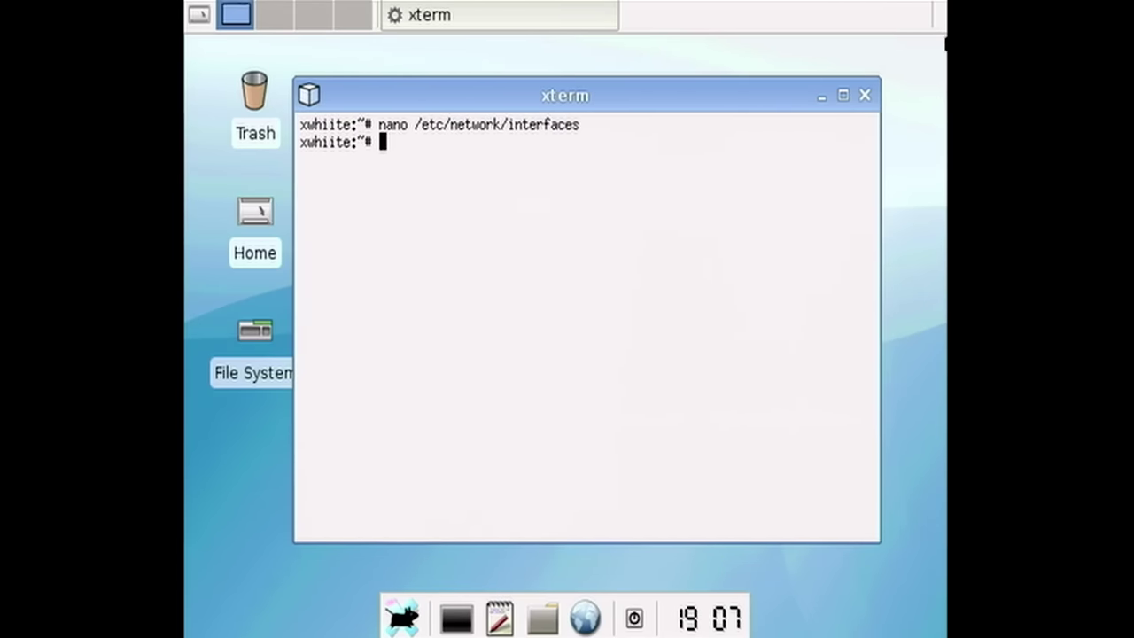
- Close the terminal and set the display resolution to 320x240@60, keeping the change
{"action": "left_click", "coordinate": [865, 96]}
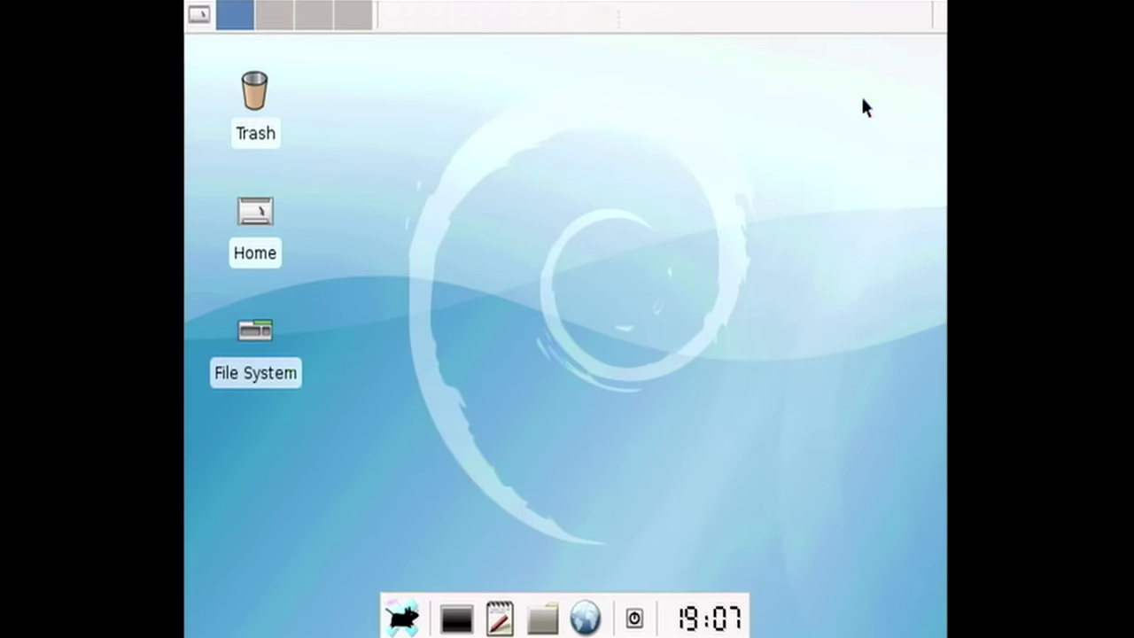
{"action": "right_click", "coordinate": [570, 467]}
{"action": "mouse_move", "coordinate": [614, 396]}
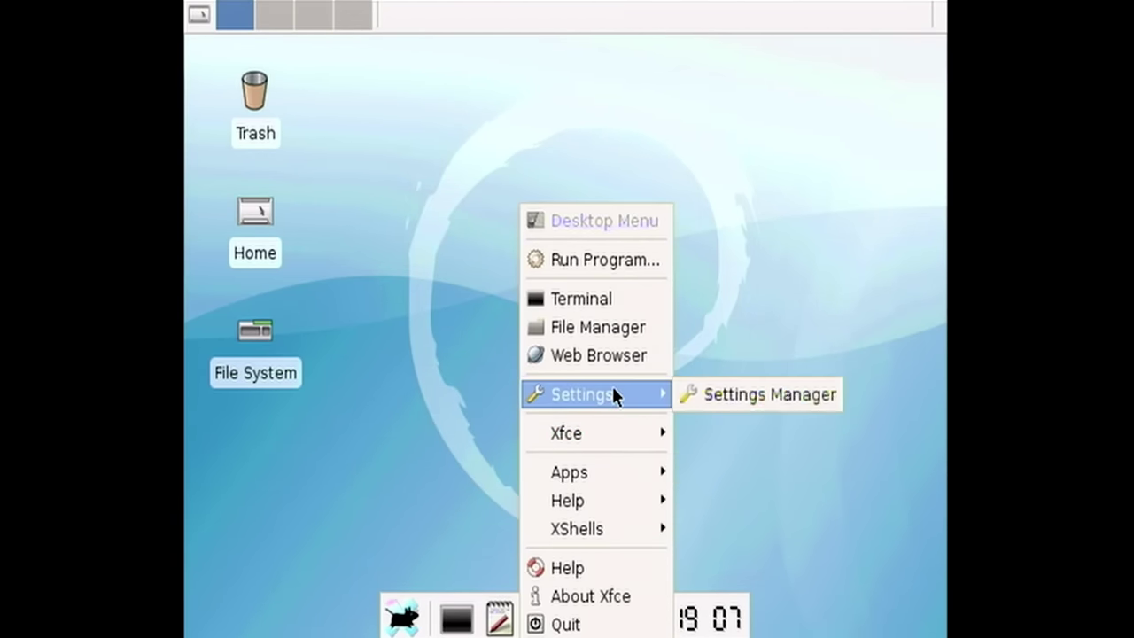
{"action": "left_click", "coordinate": [732, 393]}
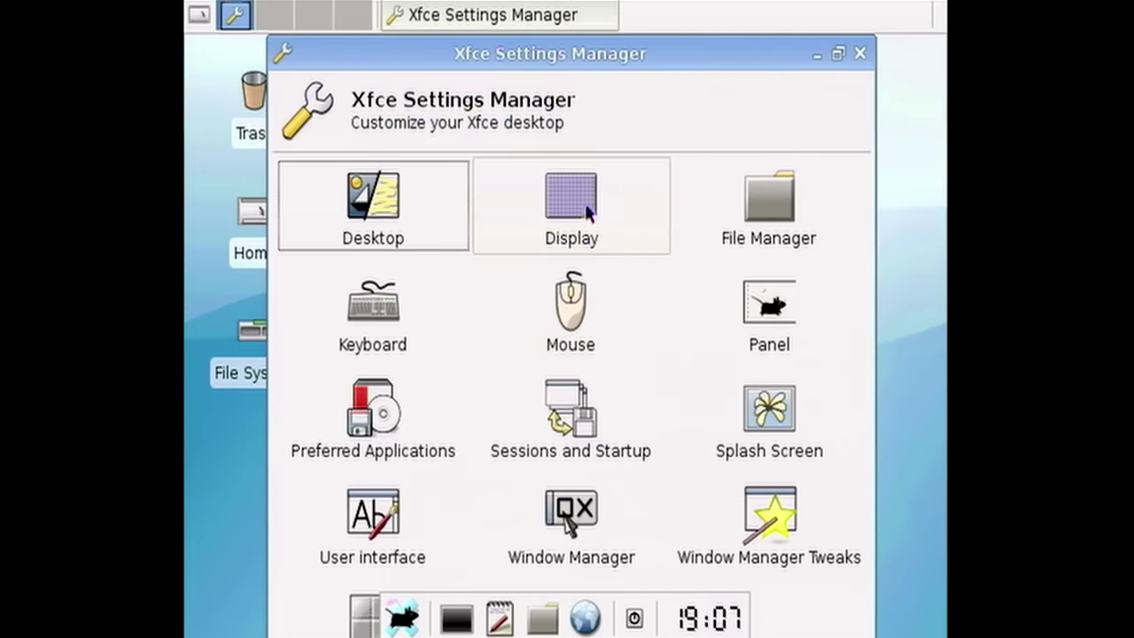
{"action": "left_click", "coordinate": [558, 205]}
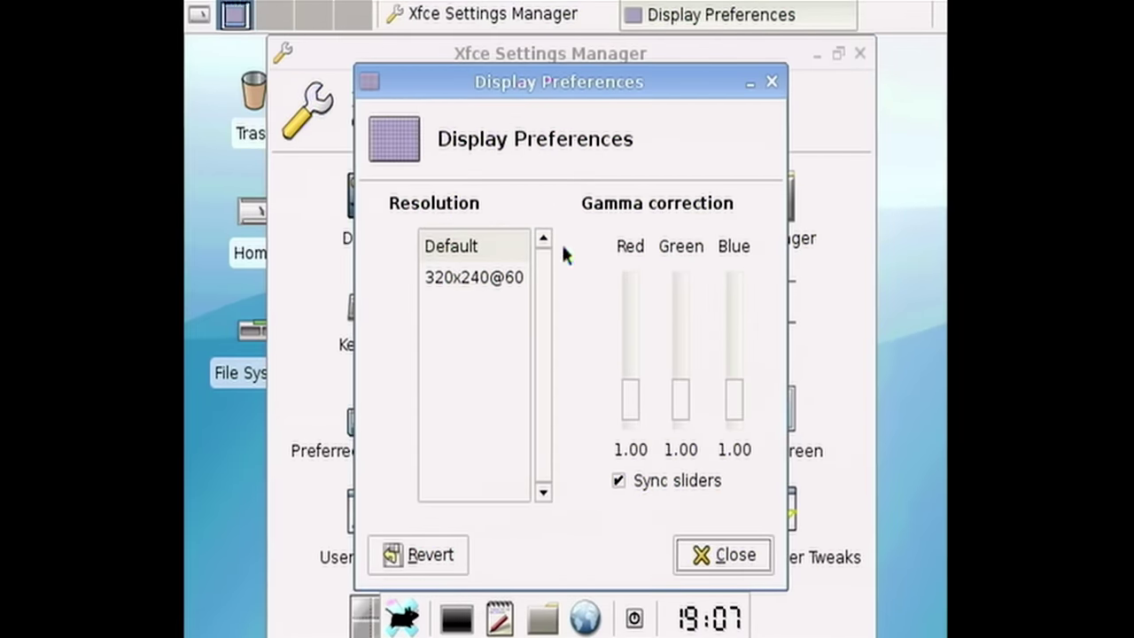
{"action": "left_click", "coordinate": [482, 276]}
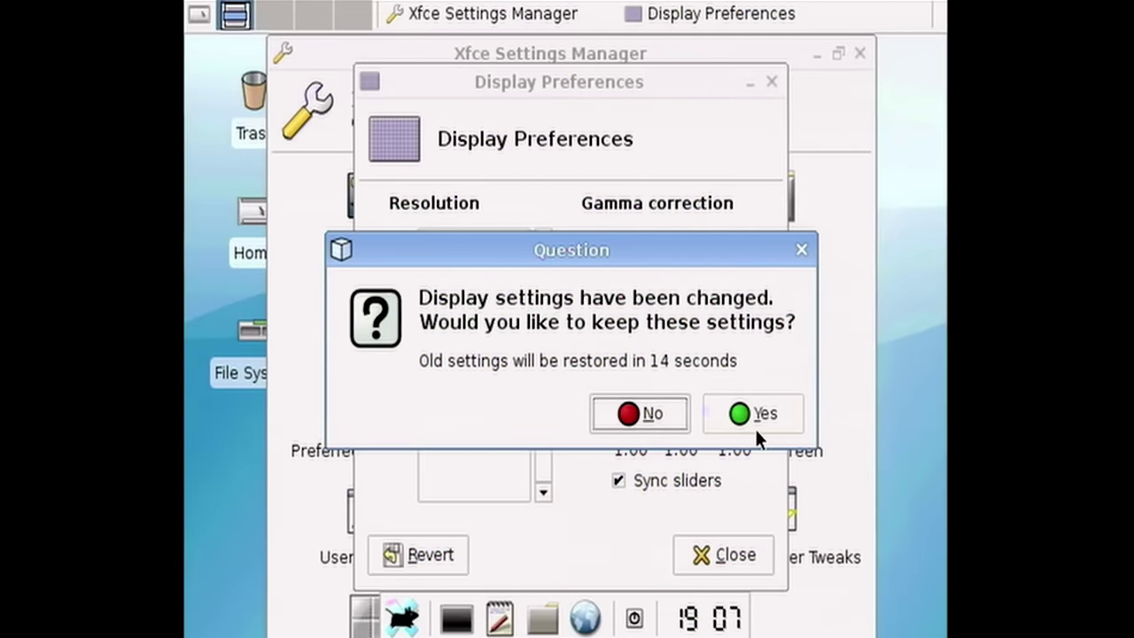
{"action": "left_click", "coordinate": [756, 429]}
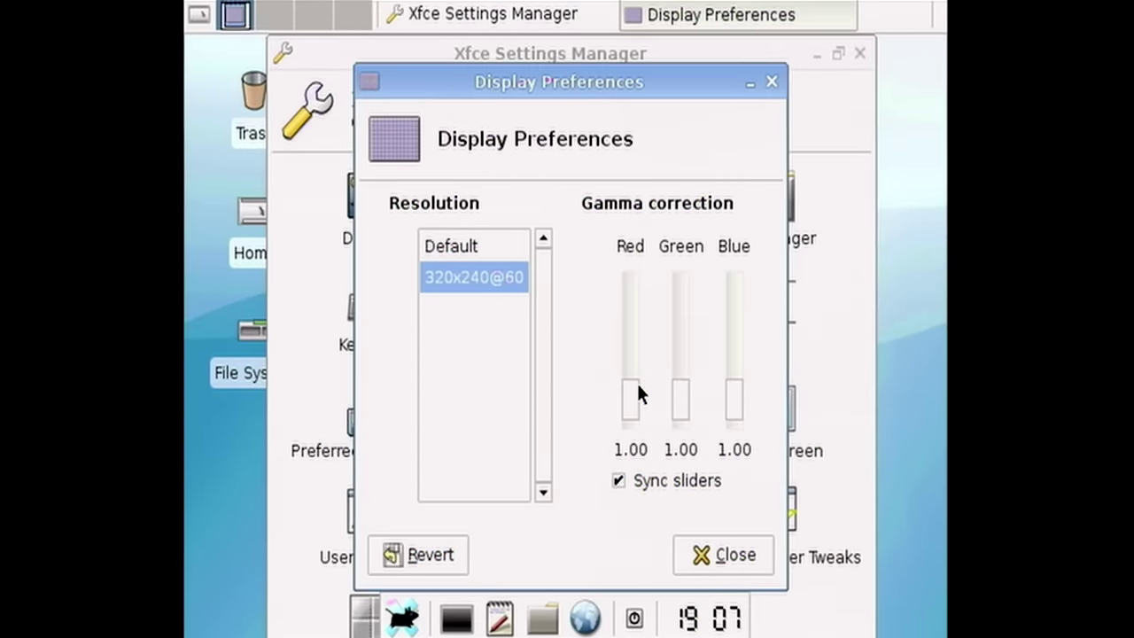
- Close the display preferences and the Settings Manager
{"action": "key", "text": "Escape"}
{"action": "mouse_move", "coordinate": [597, 56]}
{"action": "left_mouse_down"}
{"action": "mouse_move", "coordinate": [636, 56]}
{"action": "mouse_move", "coordinate": [612, 56]}
{"action": "left_mouse_up"}
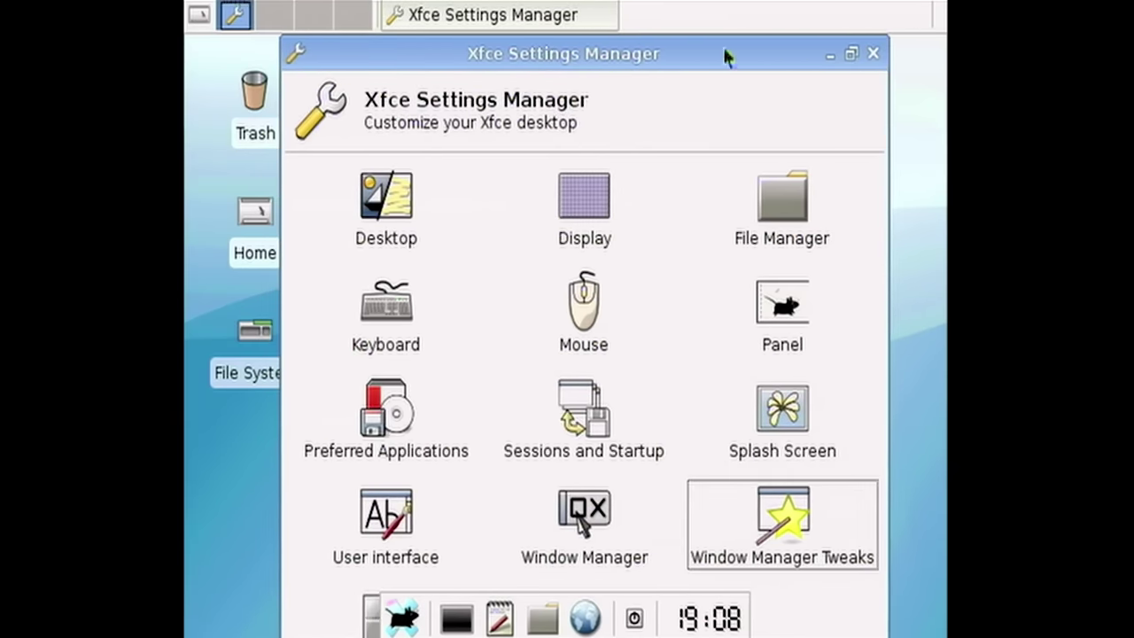
{"action": "left_click", "coordinate": [848, 55]}
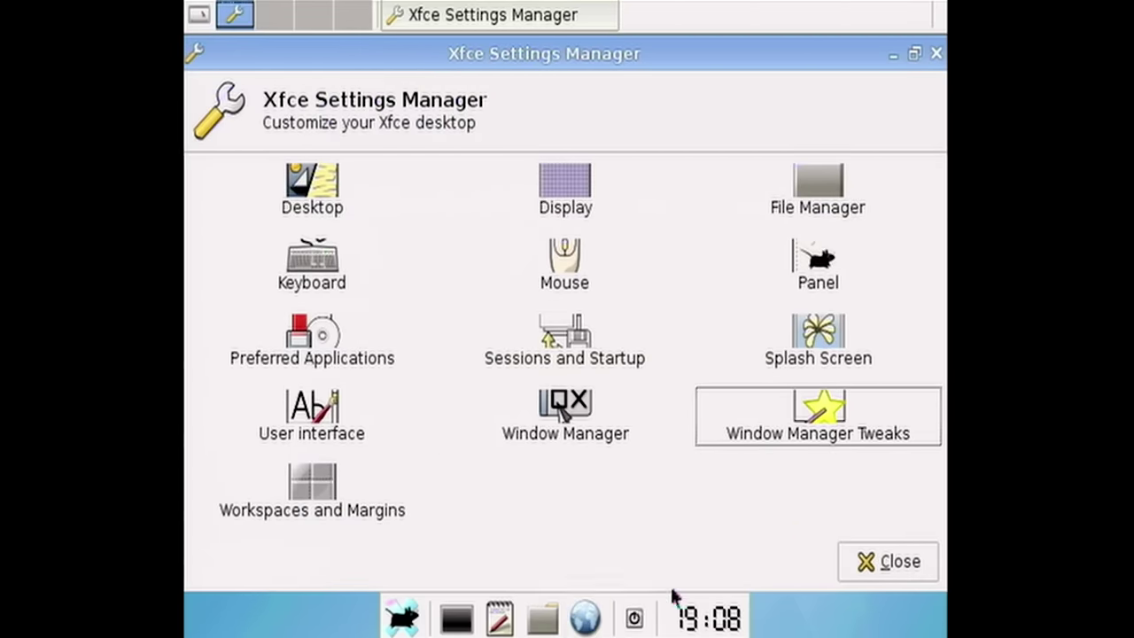
{"action": "left_click", "coordinate": [913, 558]}
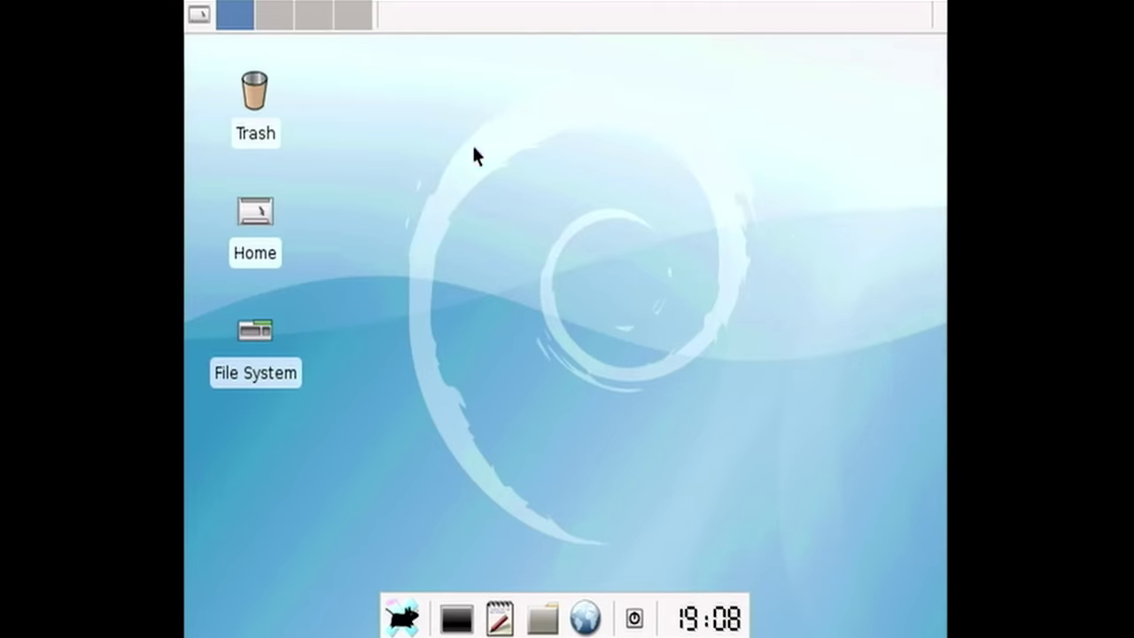
- Launch Iceweasel from the desktop menu's Apps > Net submenu
{"action": "right_click", "coordinate": [474, 150]}
{"action": "mouse_move", "coordinate": [539, 422]}
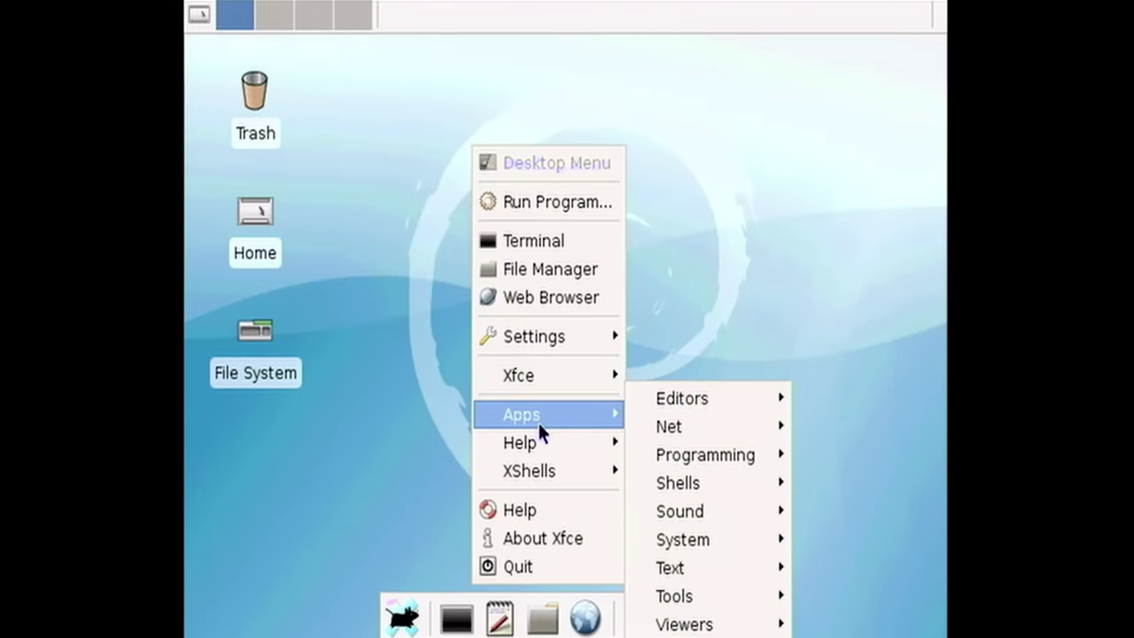
{"action": "mouse_move", "coordinate": [682, 431]}
{"action": "left_click", "coordinate": [600, 432]}
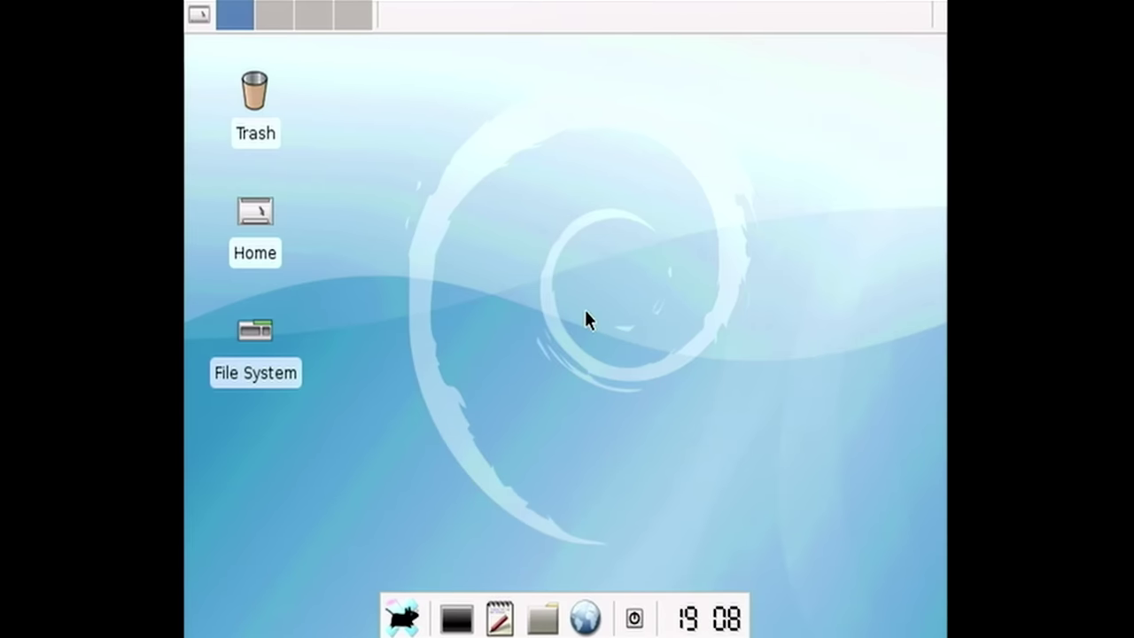
- Ping google.com in a new terminal; it reports unknown host
{"action": "left_click", "coordinate": [447, 620]}
{"action": "type", "text": "ping google.com"}
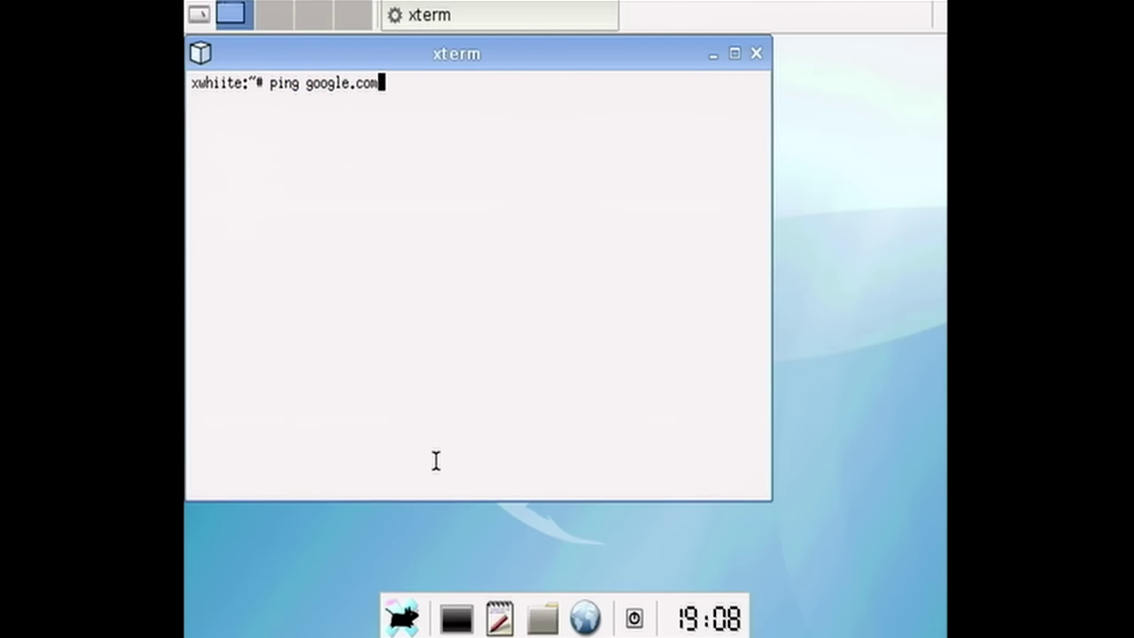
{"action": "key", "text": "Return"}
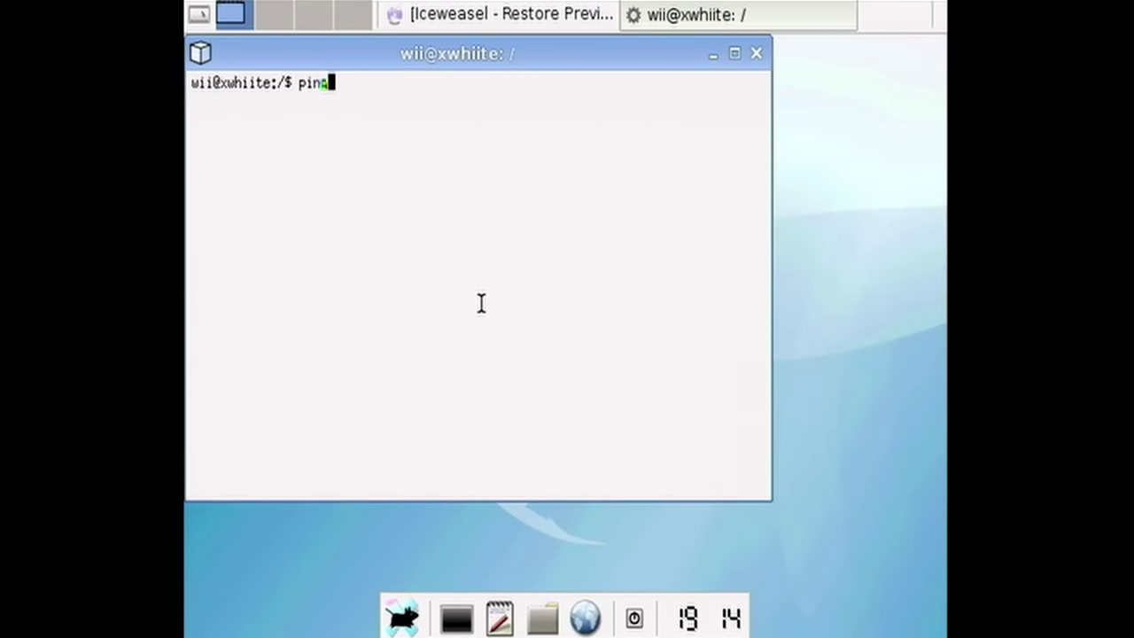
{"action": "type", "text": "om"}
{"action": "key", "text": "Return"}
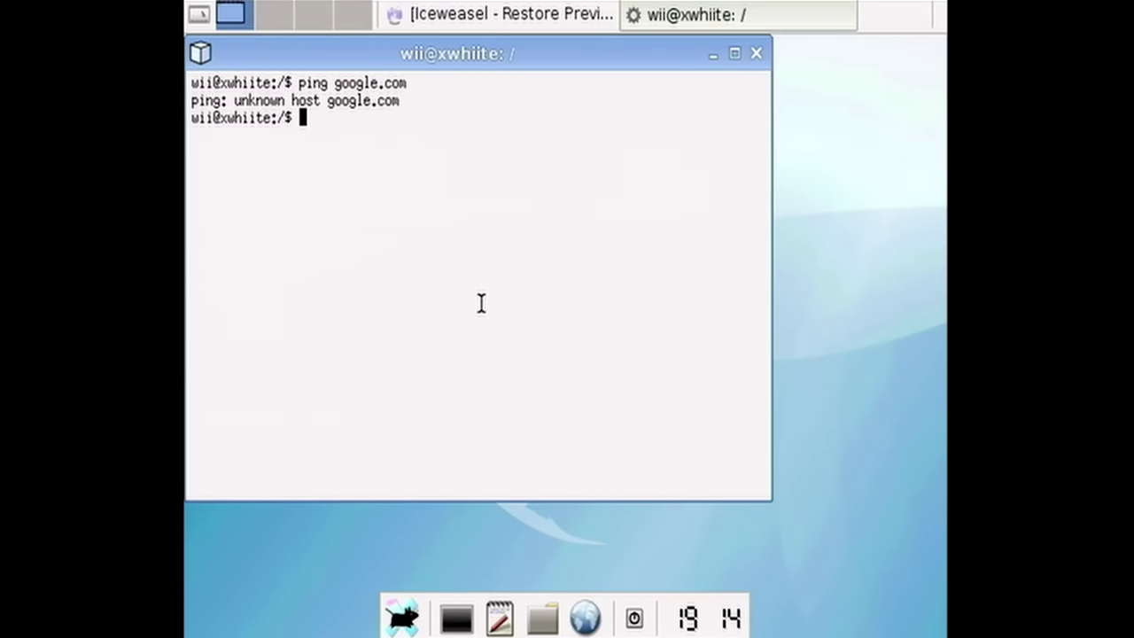
{"action": "key", "text": "Return"}
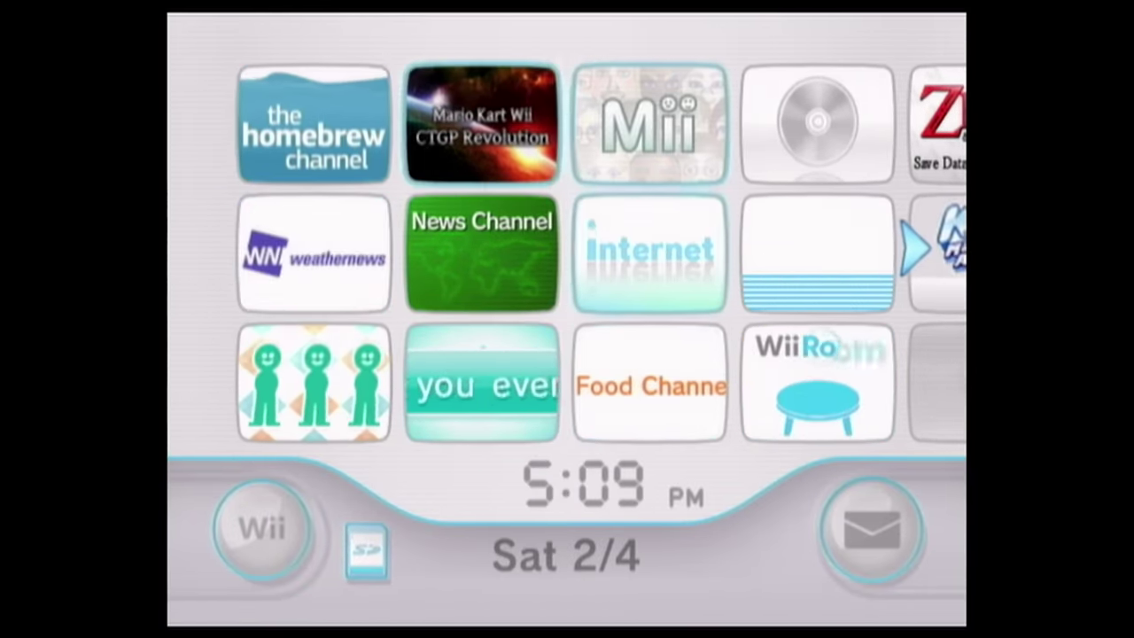
- Start the Homebrew Channel from the Wii Menu to boot back into Whiite Linux
{"action": "left_click", "coordinate": [322, 96]}
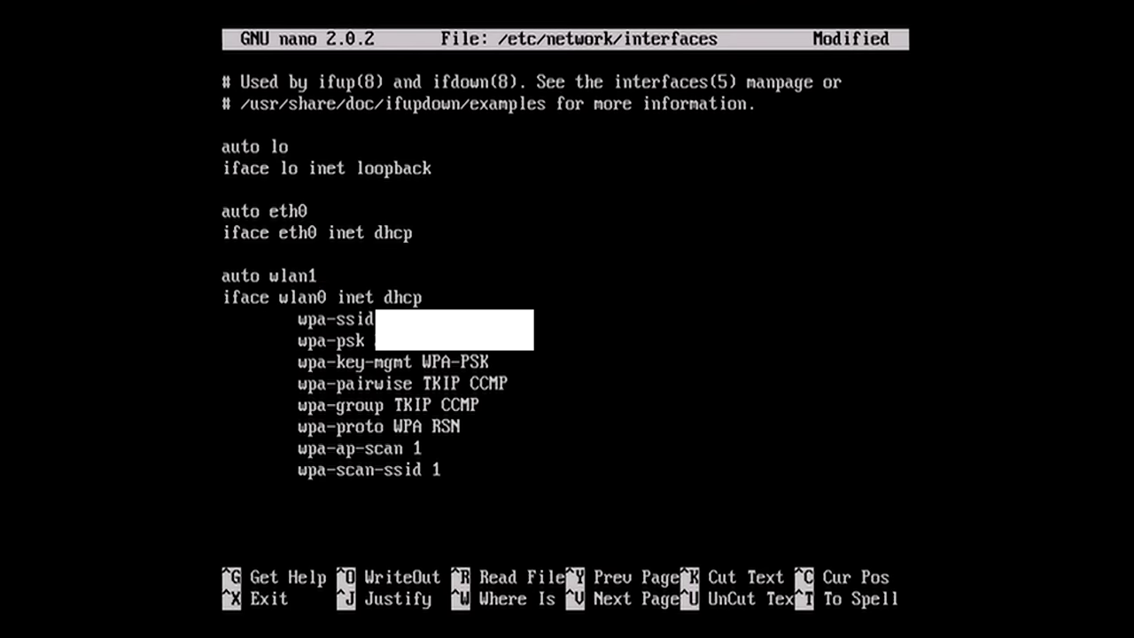
- Change 'iface wlan0' to 'iface wlan1' and save /etc/network/interfaces
{"action": "key", "text": "BackSpace"}
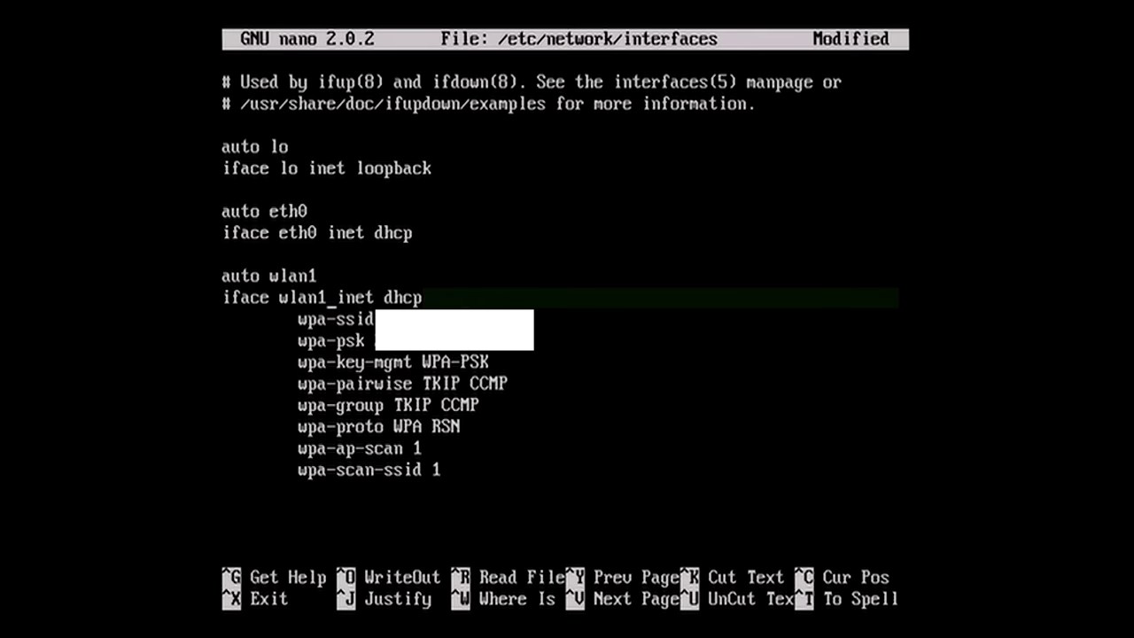
{"action": "key", "text": "ctrl+x"}
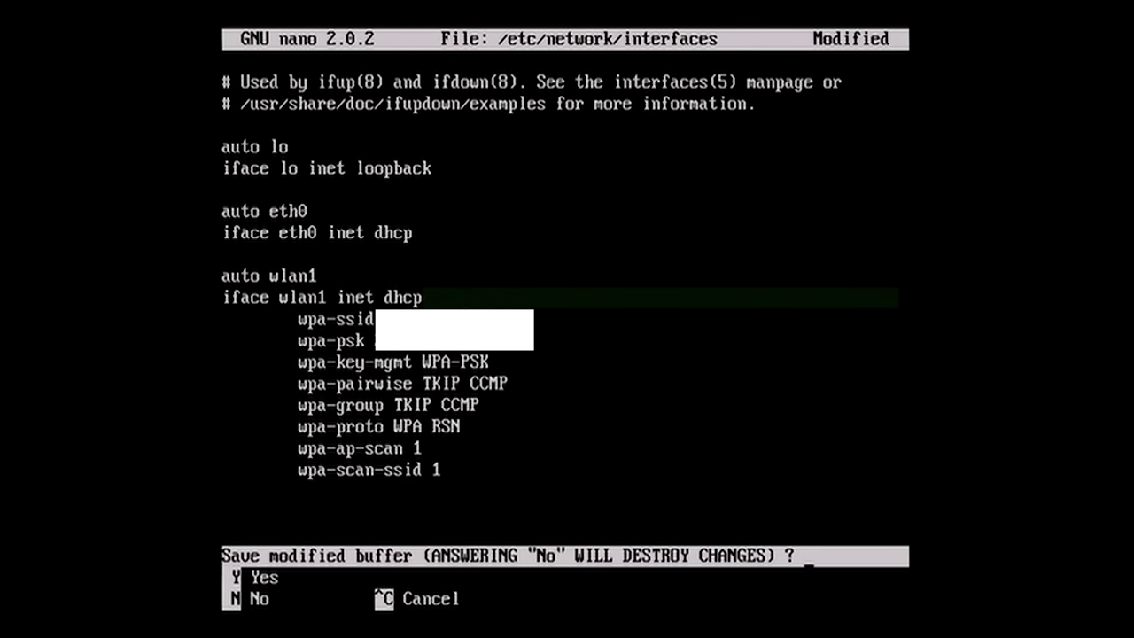
{"action": "key", "text": "y"}
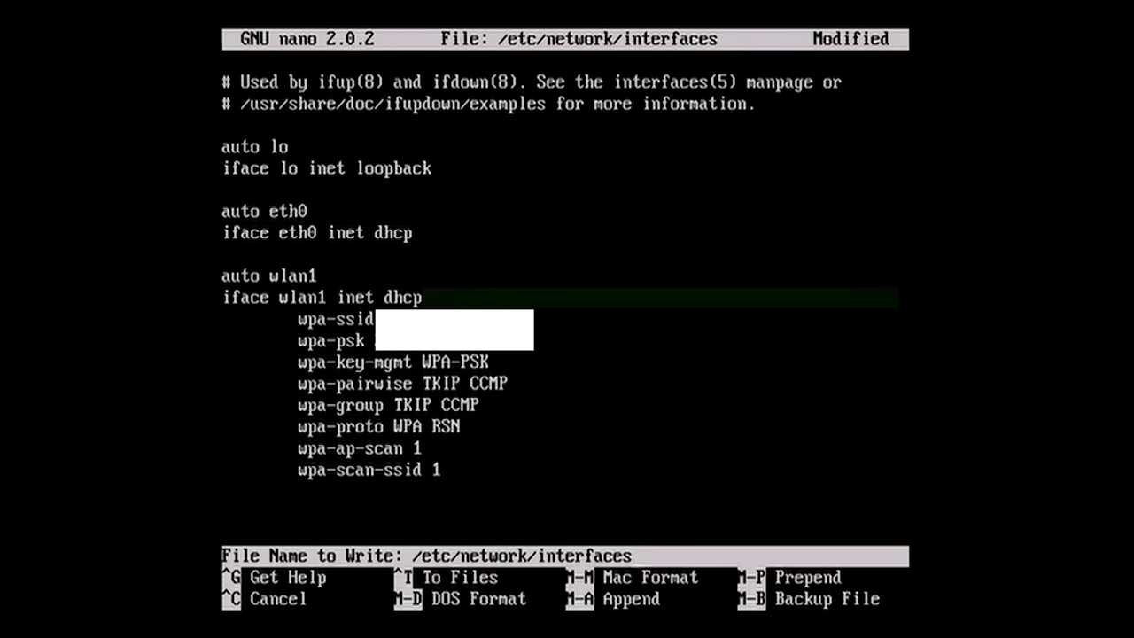
{"action": "key", "text": "Return"}
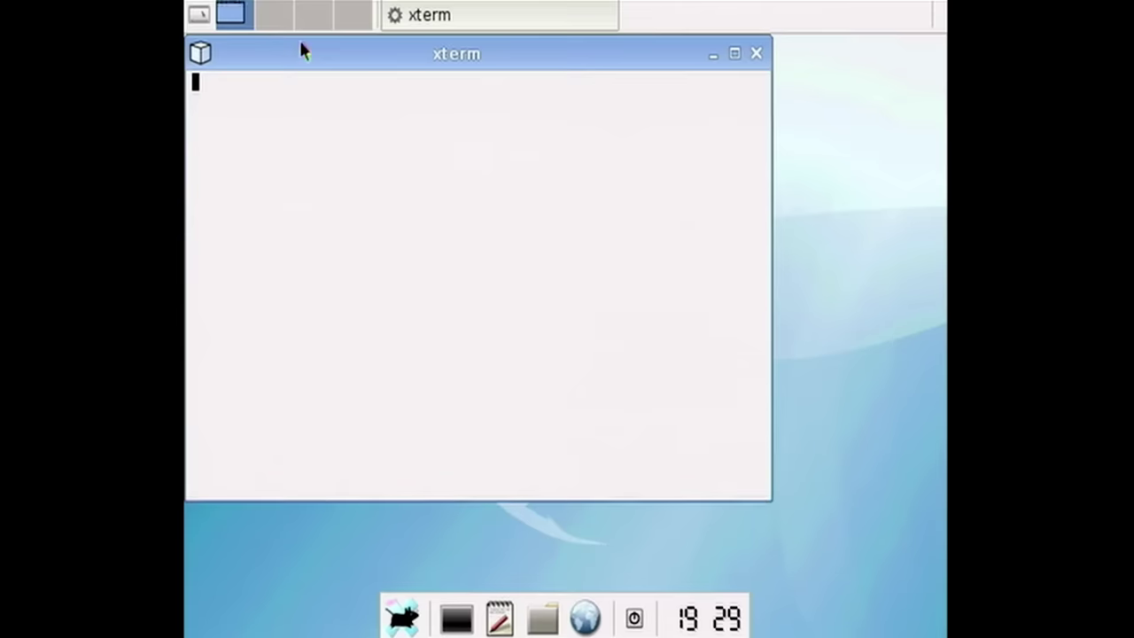
- Ping google.com from the terminal, getting replies from 64.233.177.100, then stop it
{"action": "left_click_drag", "start_coordinate": [301, 45], "coordinate": [390, 120]}
{"action": "type", "text": "ping gno"}
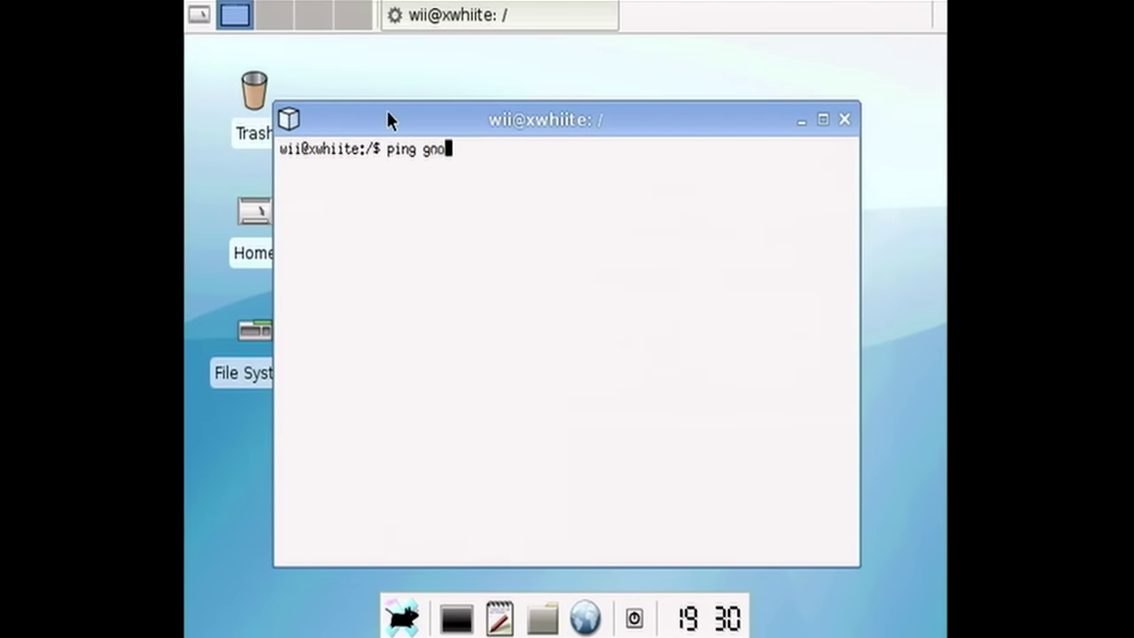
{"action": "type", "text": "gle.com"}
{"action": "key", "text": "Return"}
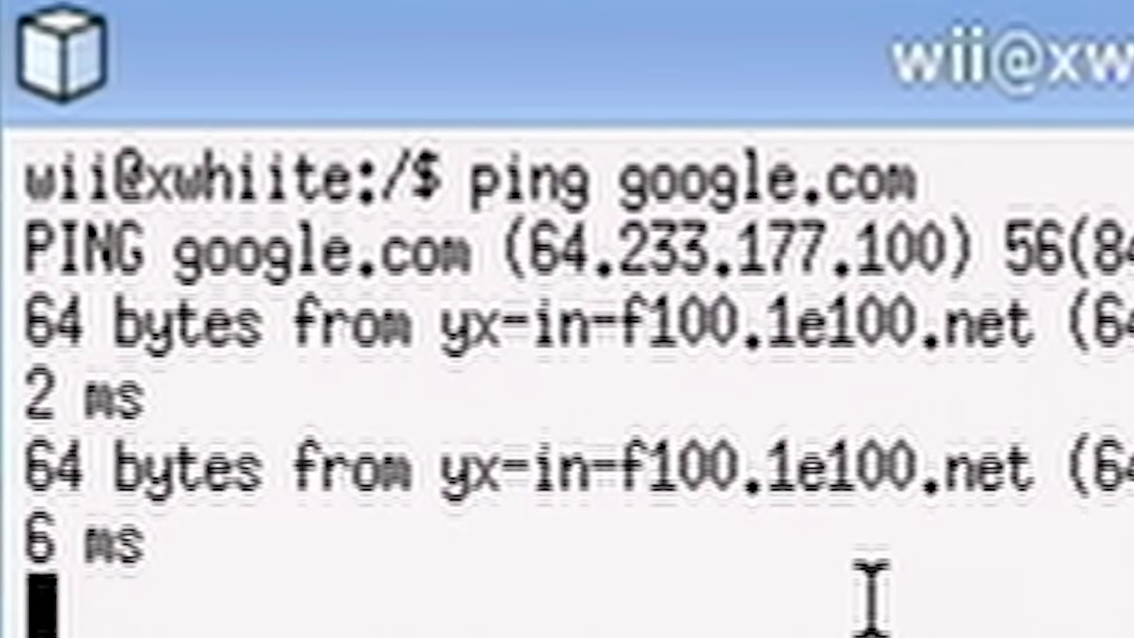
{"action": "key", "text": "ctrl+c"}
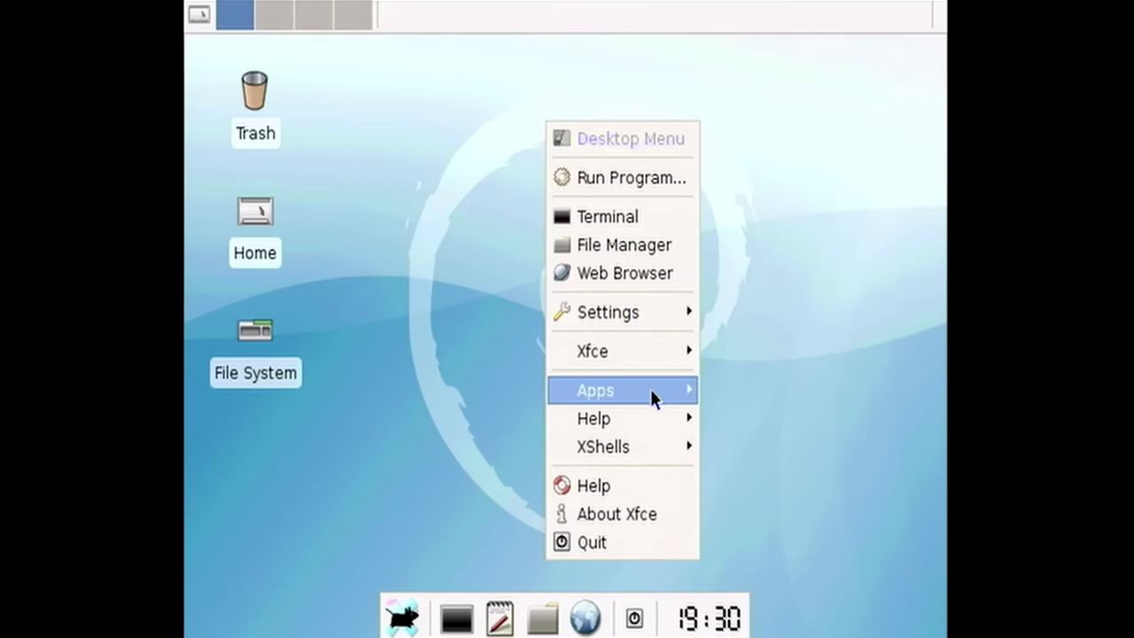
- Launch Iceweasel with a new session and load google.cm to reach the Google homepage
{"action": "mouse_move", "coordinate": [651, 398]}
{"action": "mouse_move", "coordinate": [788, 416]}
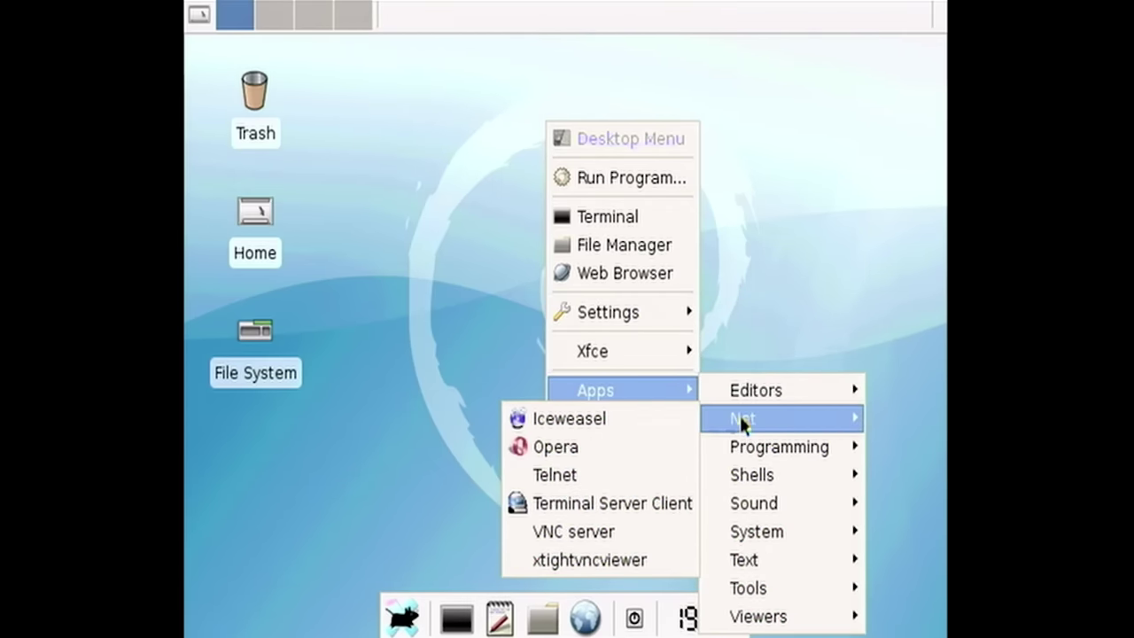
{"action": "left_click", "coordinate": [671, 426]}
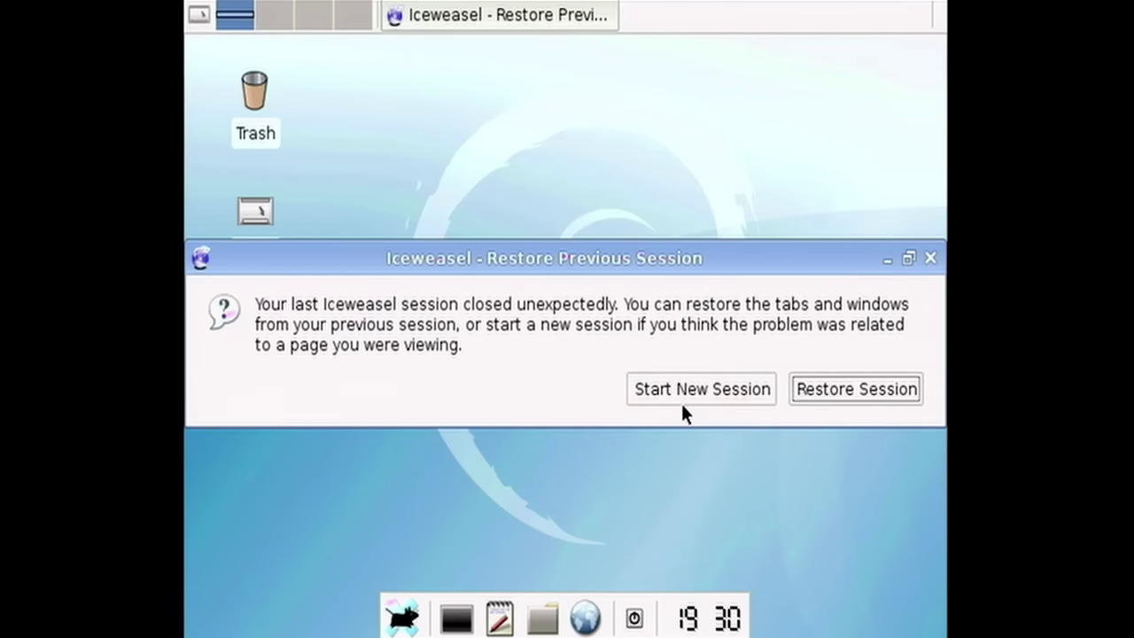
{"action": "left_click", "coordinate": [678, 390]}
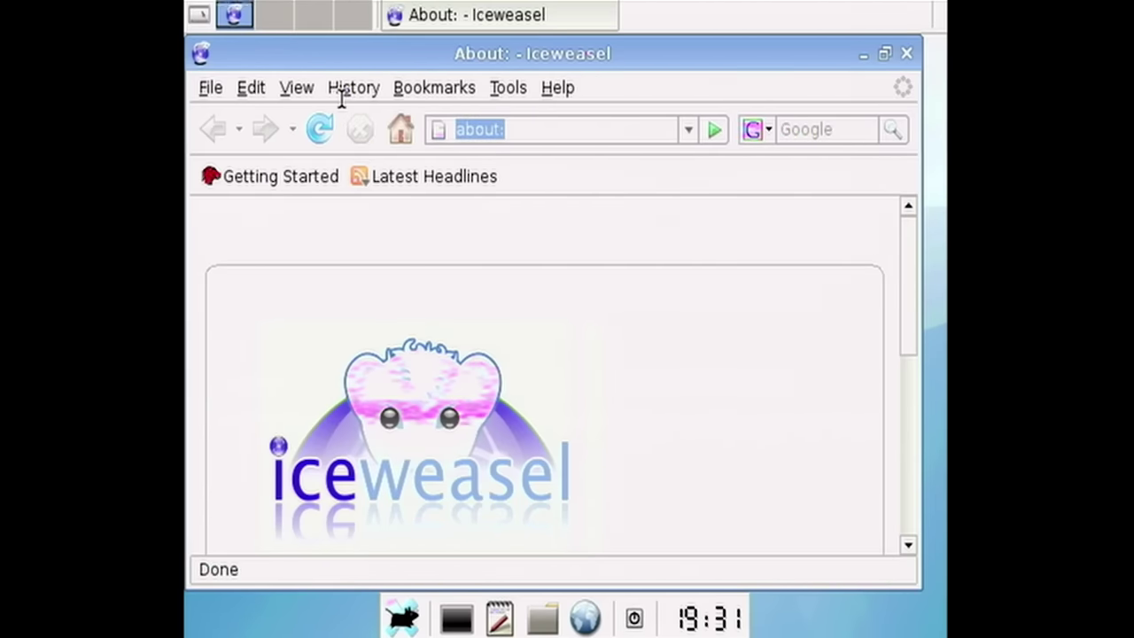
{"action": "type", "text": "google.cm"}
{"action": "key", "text": "Return"}
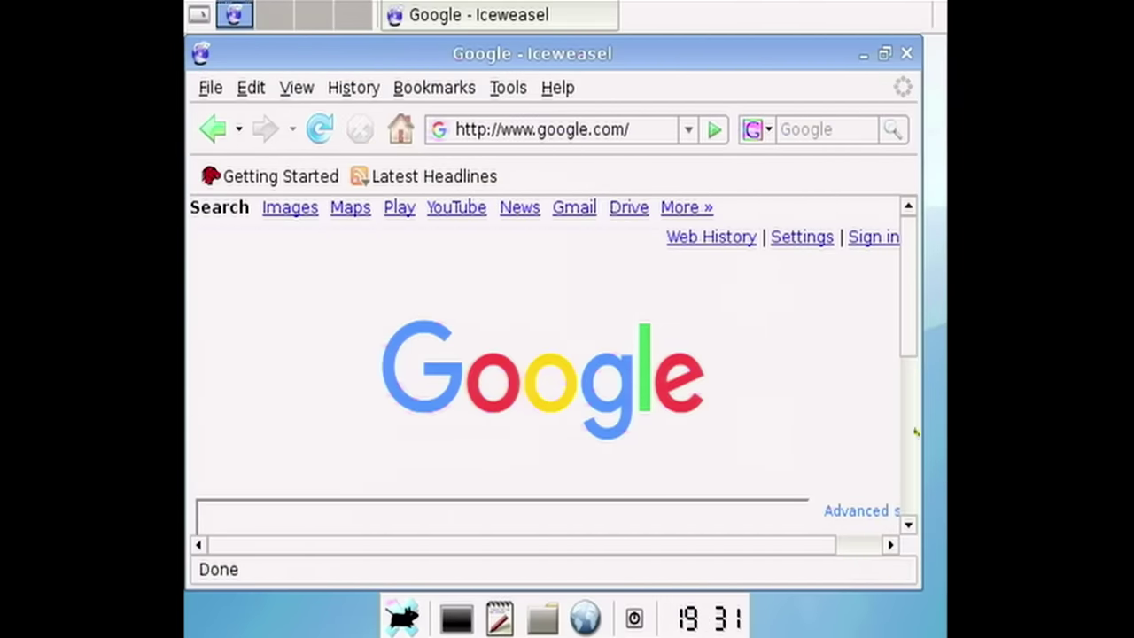
- Search Google for 'michael mjd', accepting the unencrypted-submission warning
{"action": "left_click_drag", "start_coordinate": [910, 323], "coordinate": [840, 237]}
{"action": "scroll", "coordinate": [671, 361], "scroll_direction": "down", "scroll_amount": 5}
{"action": "scroll", "coordinate": [671, 361], "scroll_direction": "up", "scroll_amount": 5}
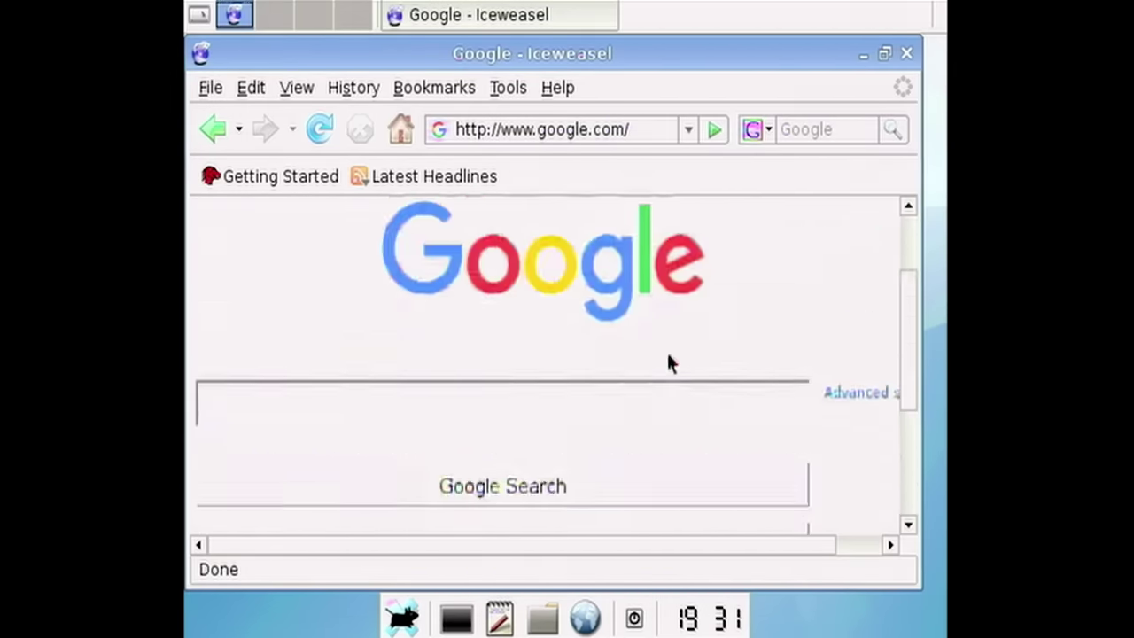
{"action": "scroll", "coordinate": [620, 426], "scroll_direction": "down", "scroll_amount": 3}
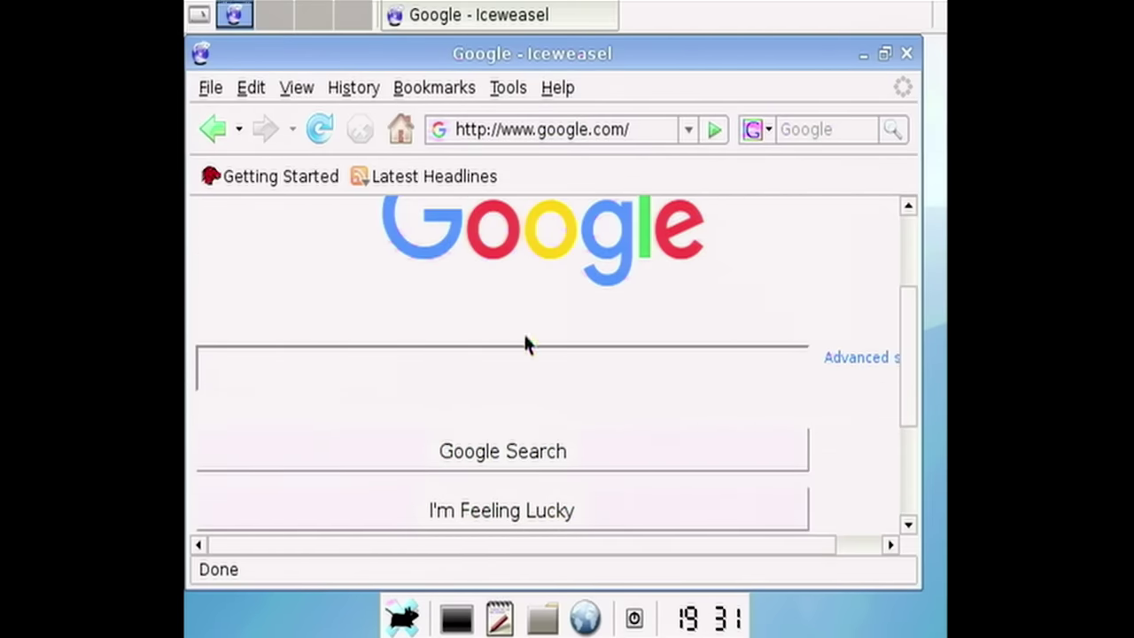
{"action": "type", "text": "michael mjd"}
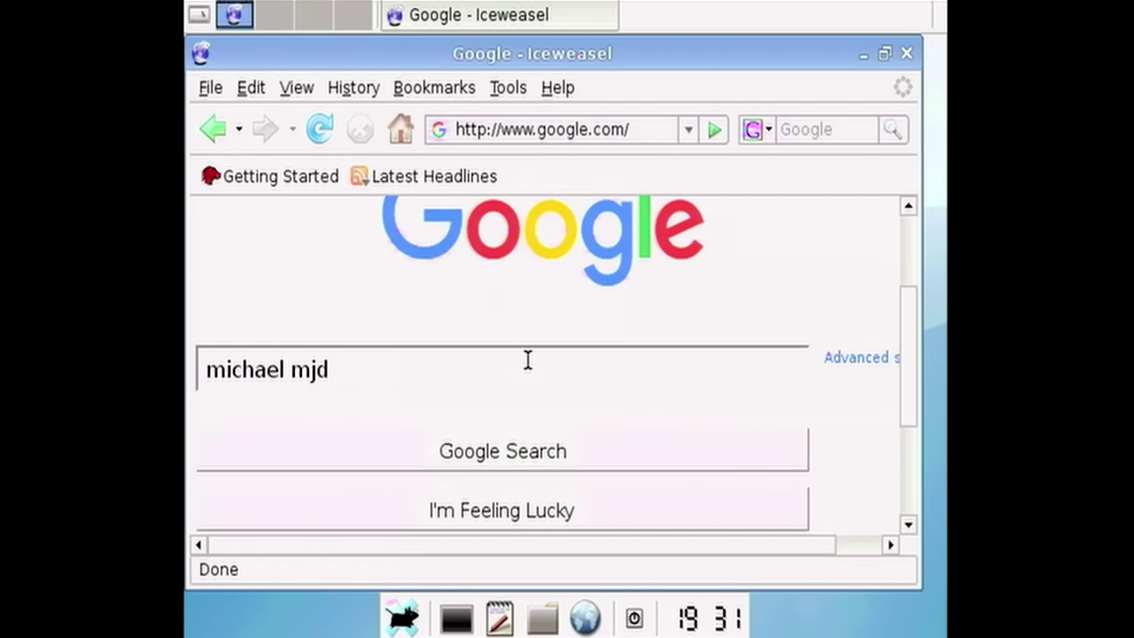
{"action": "key", "text": "Return"}
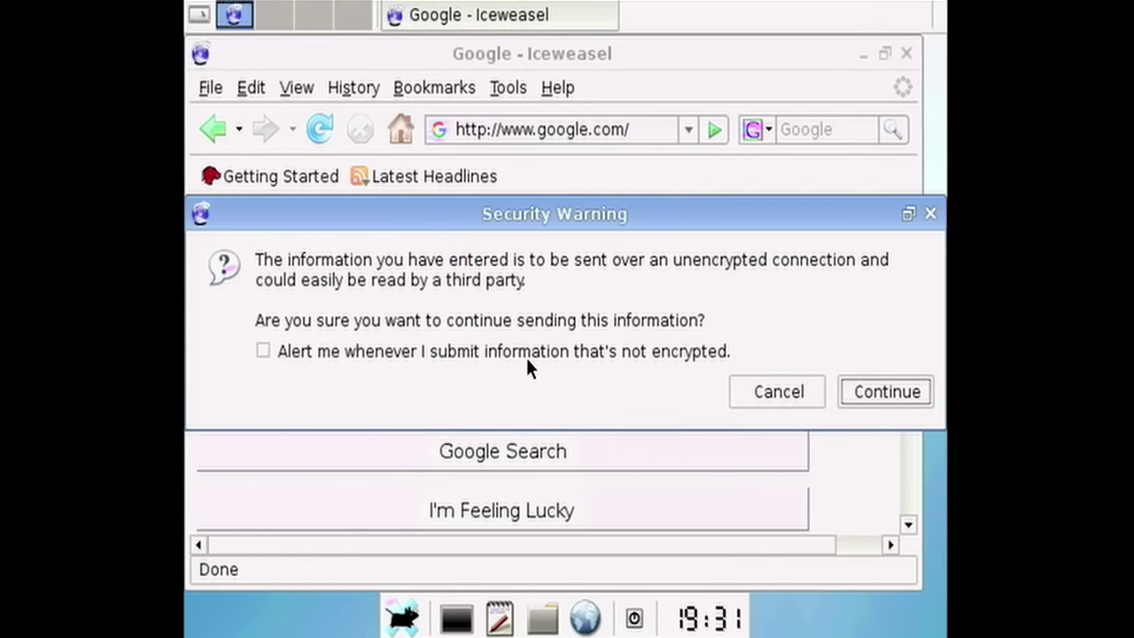
{"action": "left_click", "coordinate": [886, 391]}
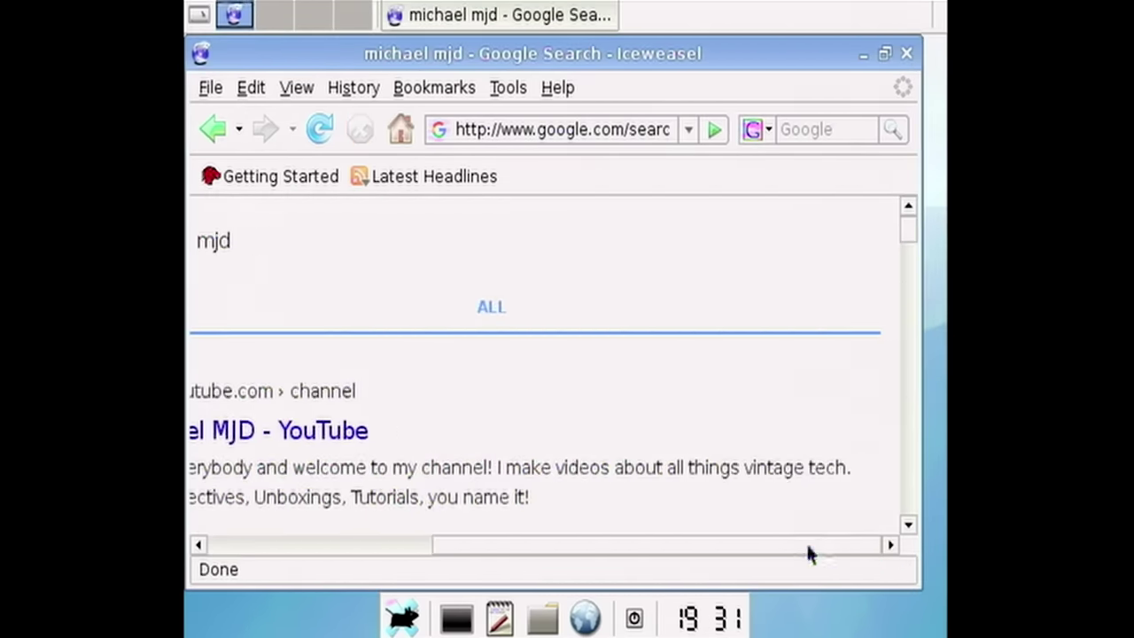
- Try the Michael MJD YouTube channel result and dismiss the secure connection error
{"action": "left_click_drag", "start_coordinate": [809, 545], "coordinate": [615, 523]}
{"action": "left_click", "coordinate": [514, 431]}
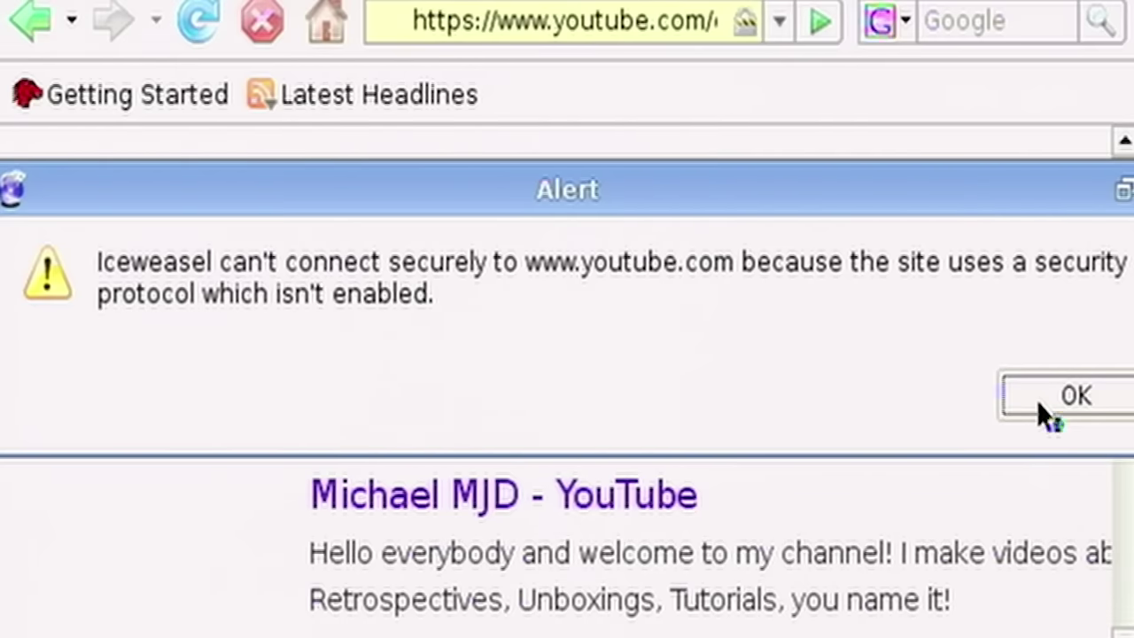
{"action": "left_click", "coordinate": [1039, 406]}
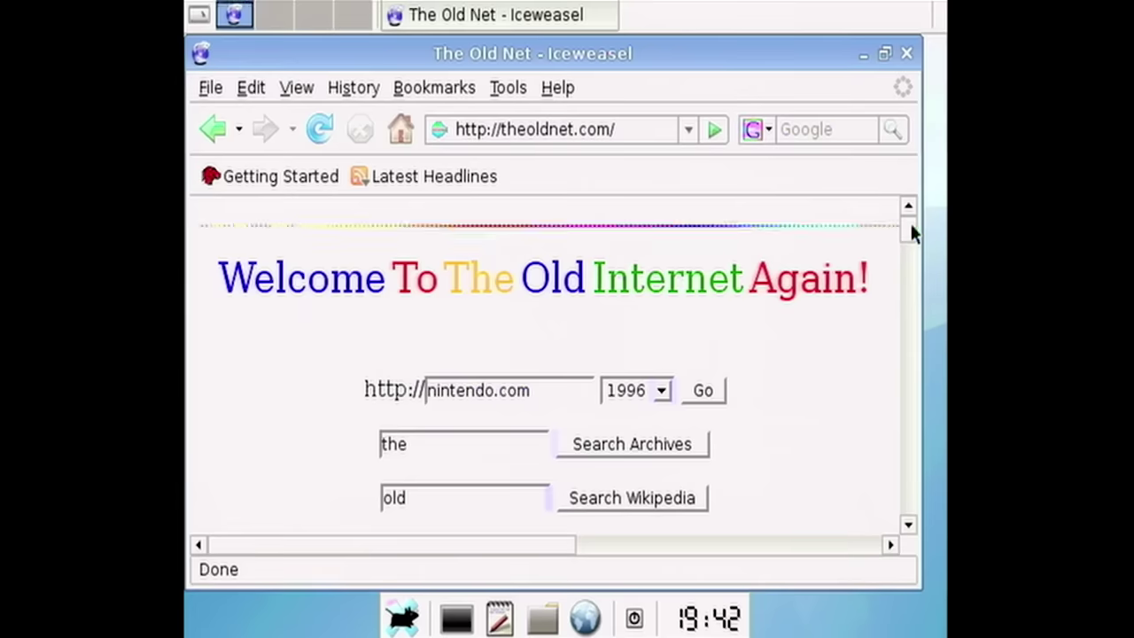
{"action": "left_click_drag", "start_coordinate": [910, 221], "coordinate": [887, 215]}
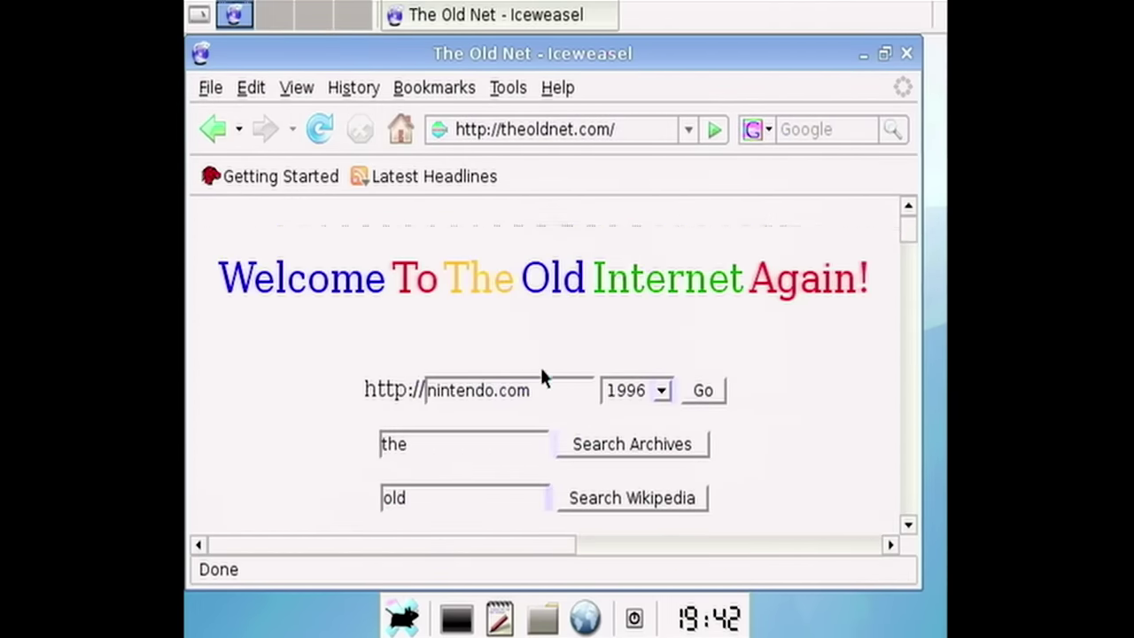
- Load the 2008 archive of nintendo.com on theoldnet.com
{"action": "left_click", "coordinate": [662, 391]}
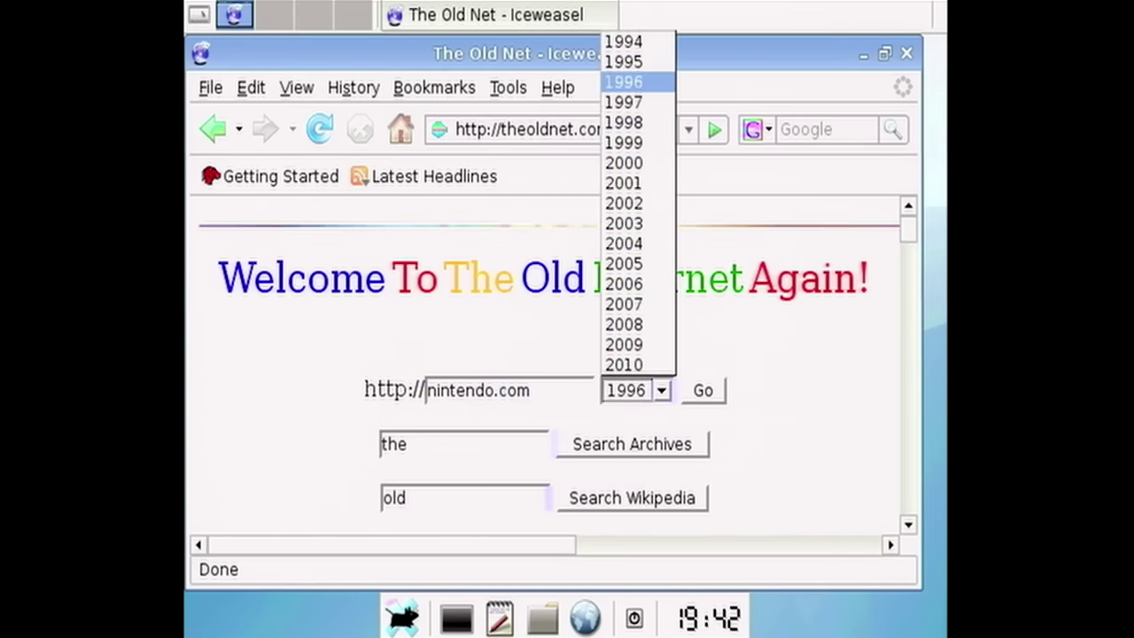
{"action": "left_click", "coordinate": [654, 324]}
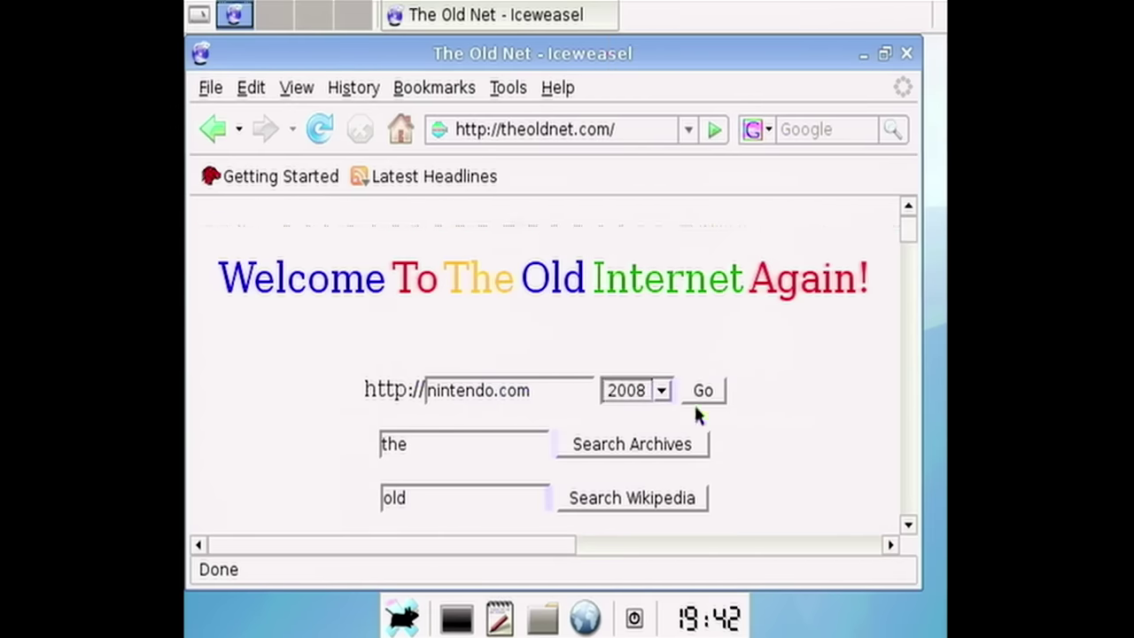
{"action": "left_click", "coordinate": [704, 391]}
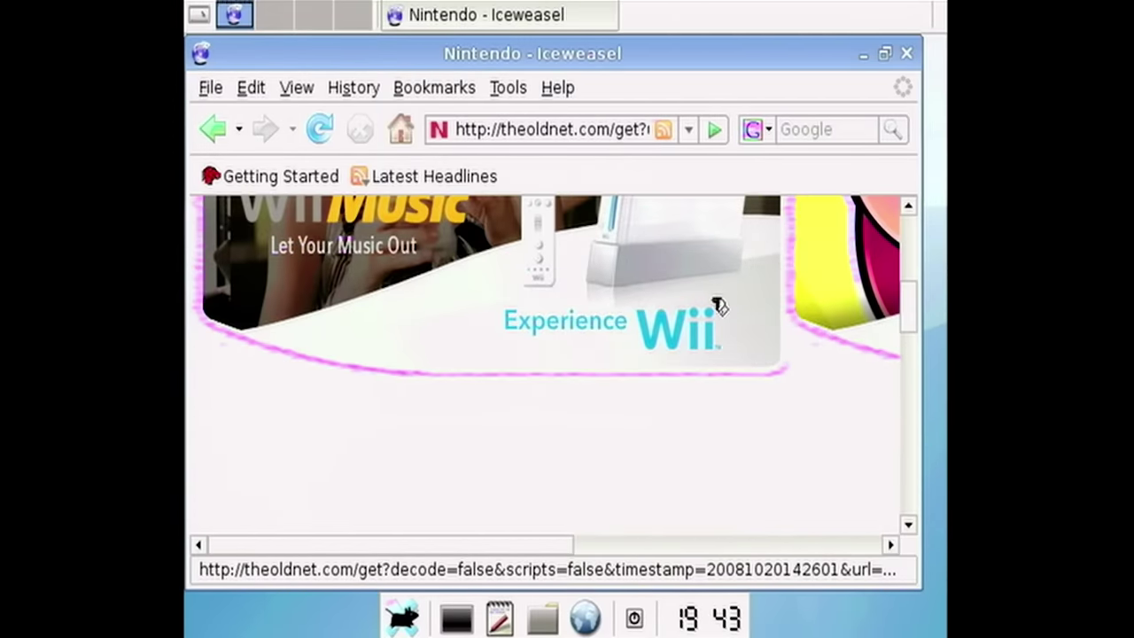
{"action": "scroll", "coordinate": [692, 425], "scroll_direction": "down", "scroll_amount": 5}
{"action": "scroll", "coordinate": [608, 443], "scroll_direction": "up", "scroll_amount": 5}
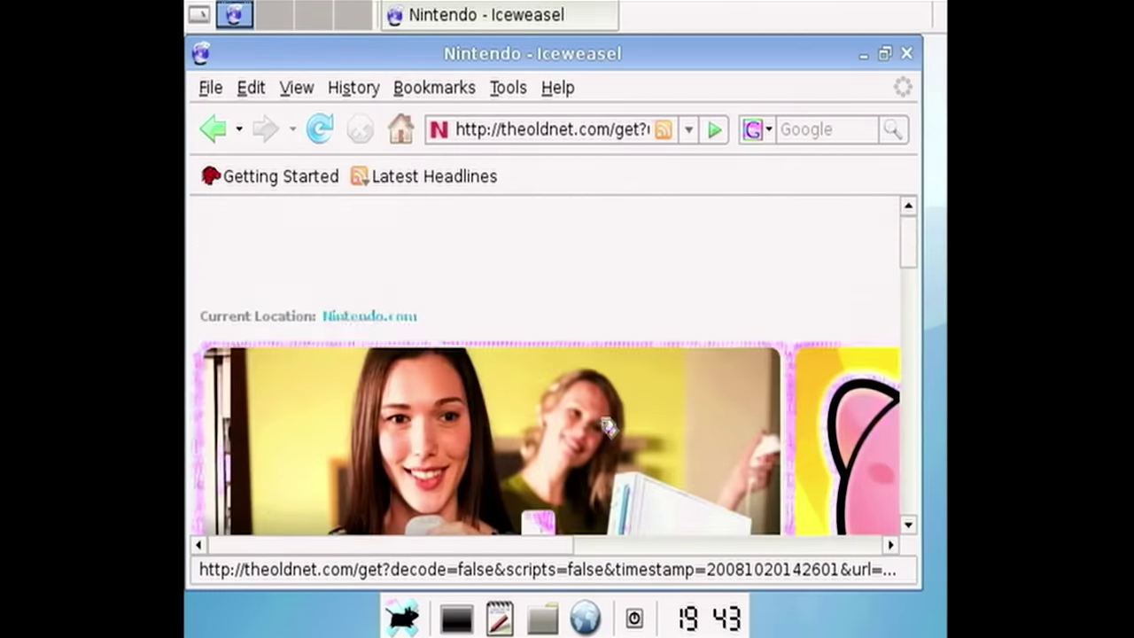
{"action": "scroll", "coordinate": [608, 428], "scroll_direction": "down", "scroll_amount": 3}
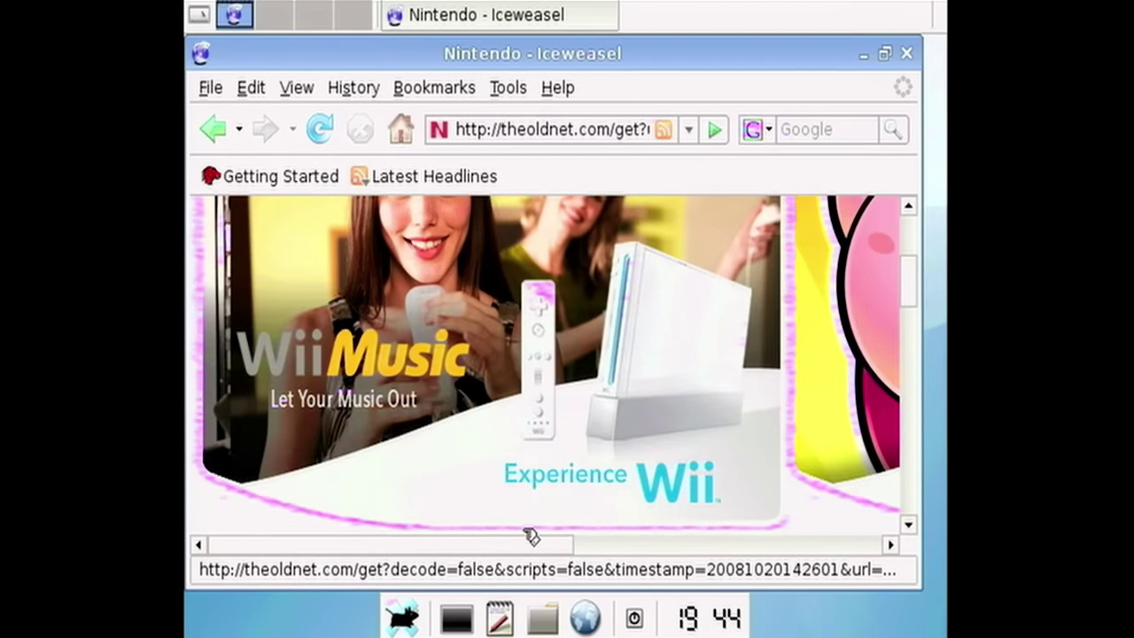
- Browse through the archived 2008 Nintendo page
{"action": "left_click_drag", "start_coordinate": [511, 550], "coordinate": [835, 518]}
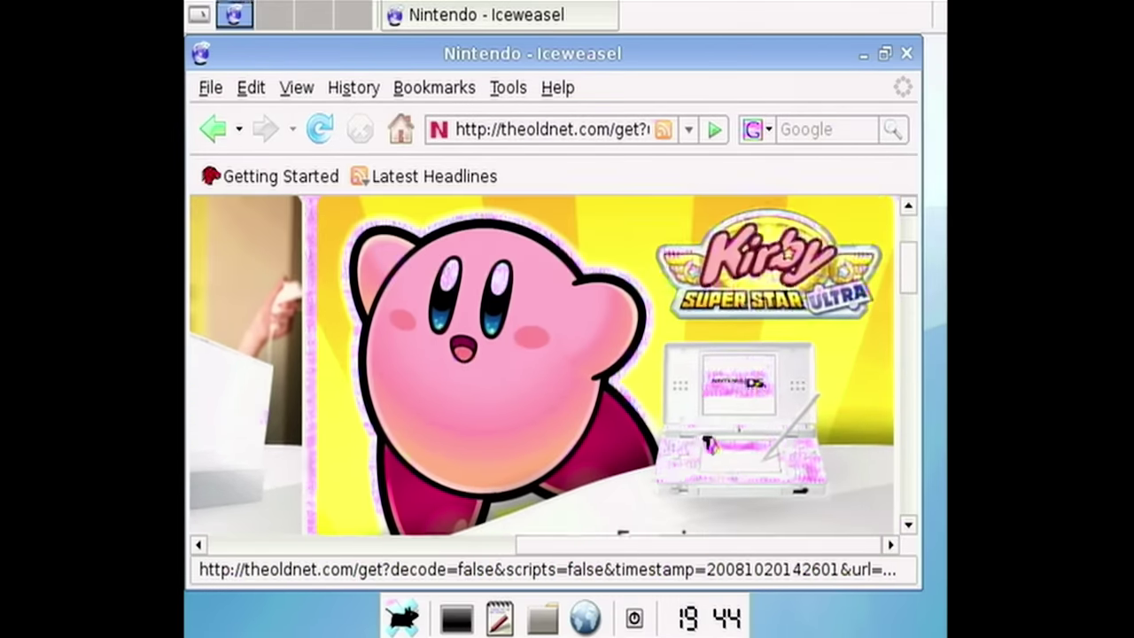
{"action": "scroll", "coordinate": [709, 443], "scroll_direction": "up", "scroll_amount": 2}
{"action": "scroll", "coordinate": [709, 447], "scroll_direction": "down", "scroll_amount": 6}
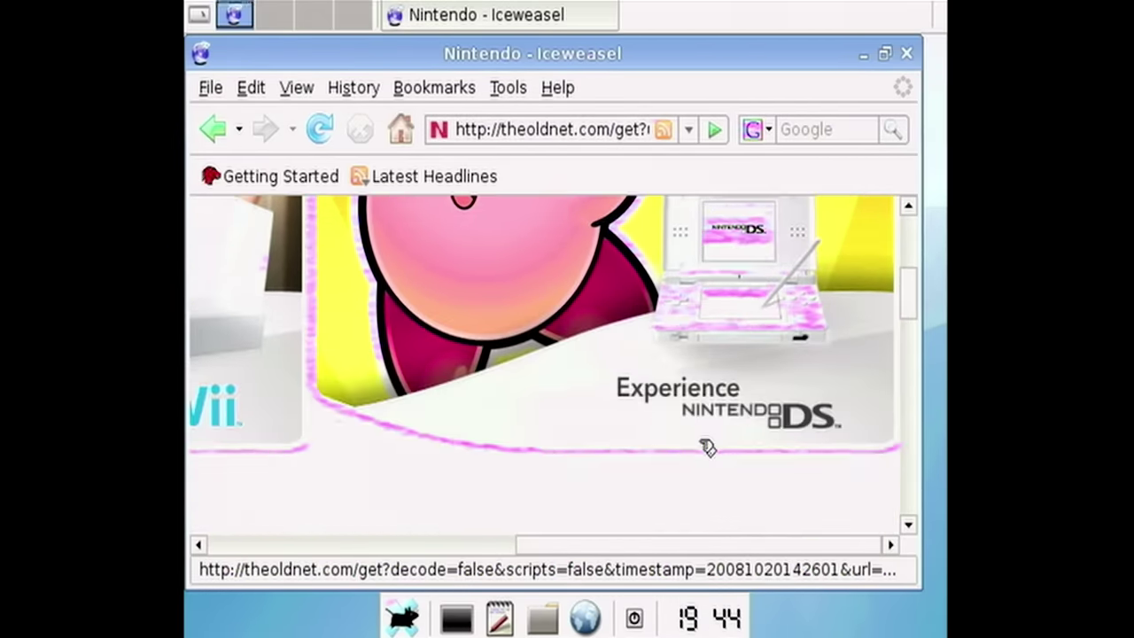
{"action": "scroll", "coordinate": [706, 452], "scroll_direction": "down", "scroll_amount": 5}
{"action": "scroll", "coordinate": [704, 450], "scroll_direction": "up", "scroll_amount": 1}
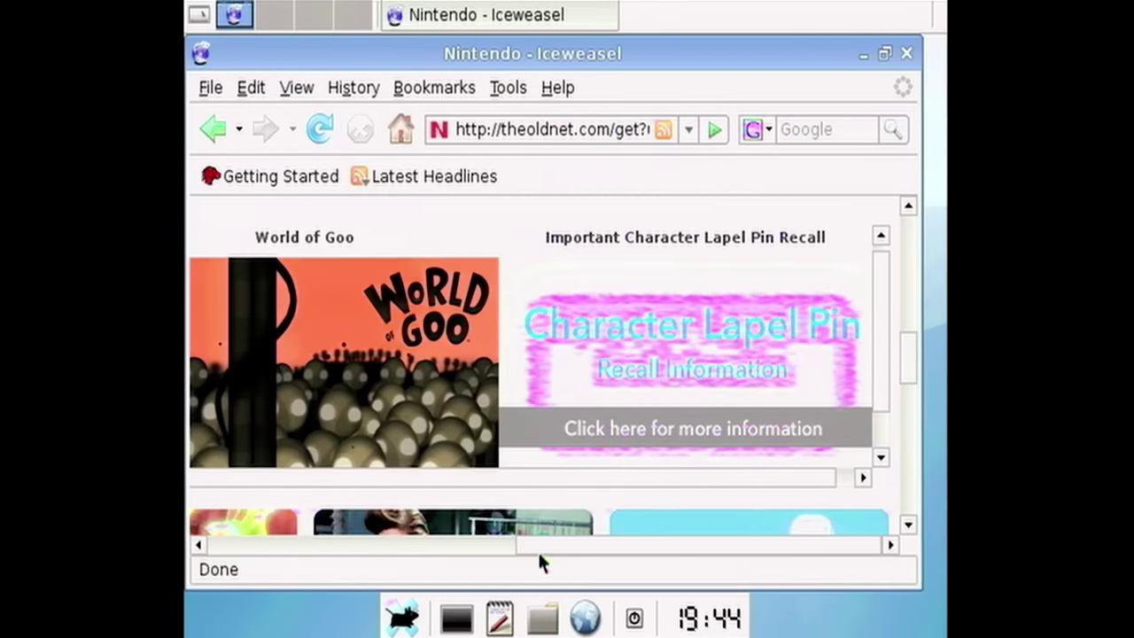
{"action": "left_click_drag", "start_coordinate": [543, 548], "coordinate": [287, 526]}
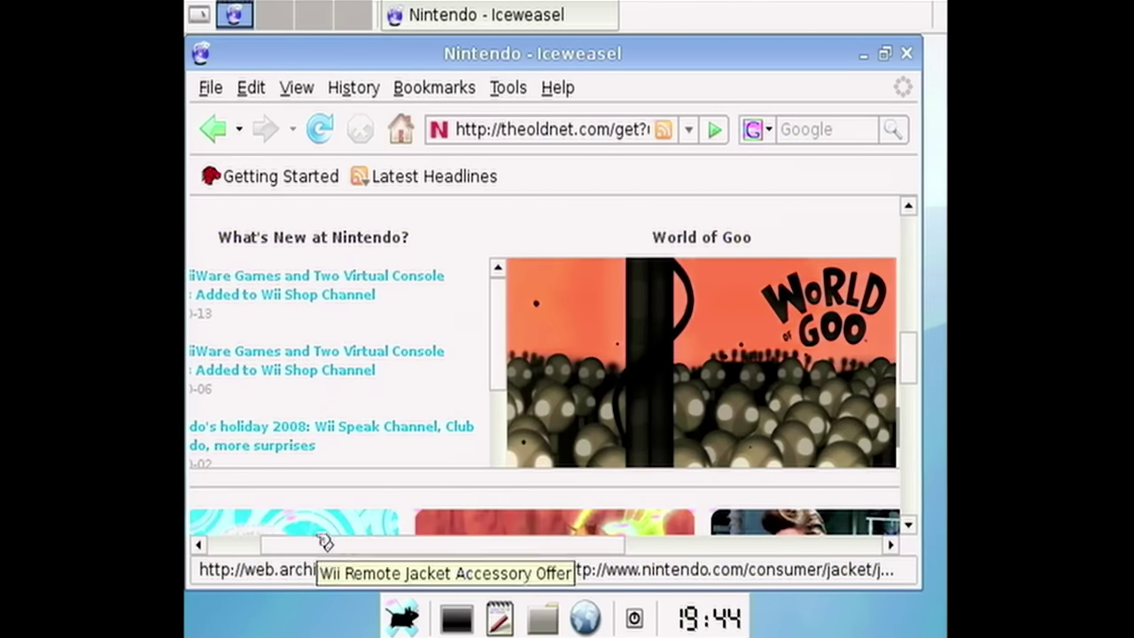
{"action": "left_click_drag", "start_coordinate": [312, 545], "coordinate": [240, 539]}
{"action": "scroll", "coordinate": [431, 397], "scroll_direction": "down", "scroll_amount": 3}
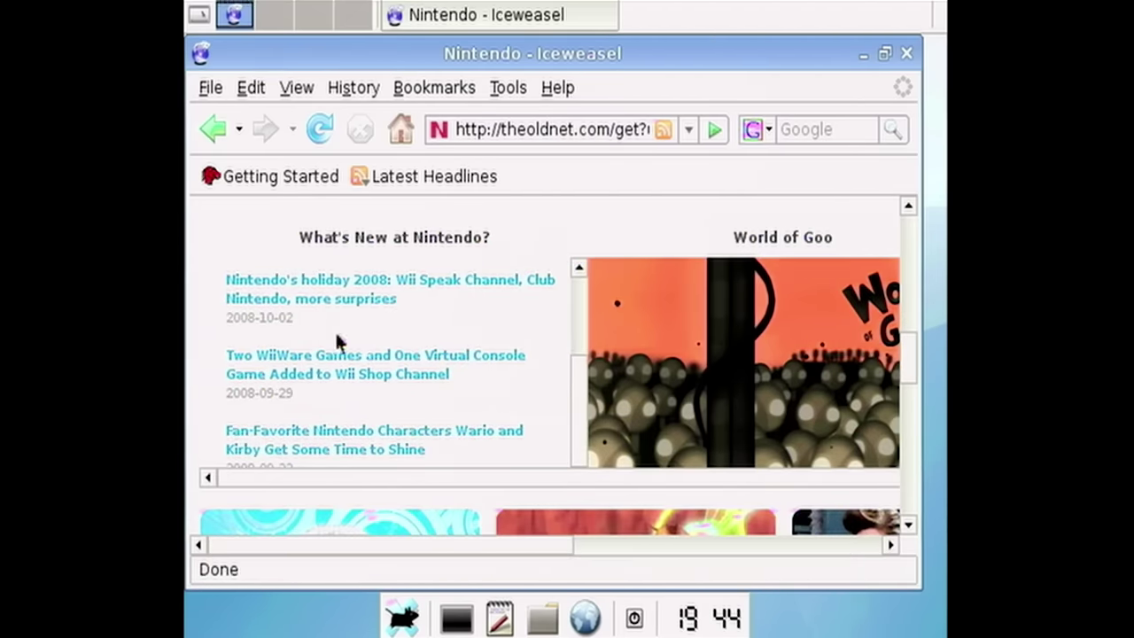
{"action": "scroll", "coordinate": [585, 441], "scroll_direction": "down", "scroll_amount": 8}
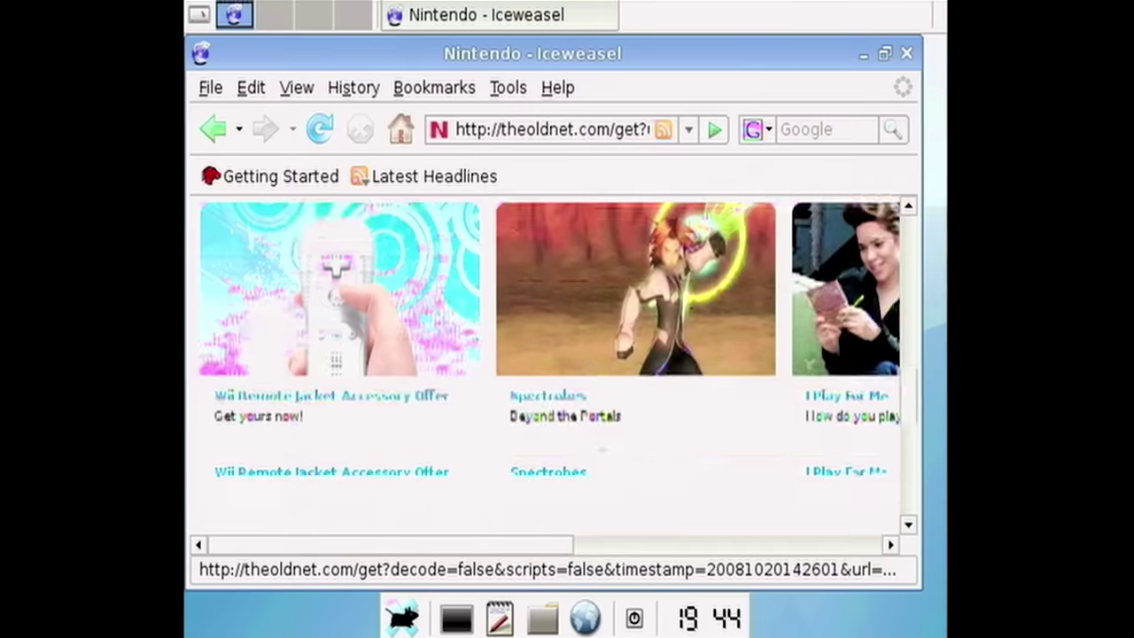
{"action": "scroll", "coordinate": [585, 441], "scroll_direction": "up", "scroll_amount": 2}
{"action": "scroll", "coordinate": [403, 346], "scroll_direction": "up", "scroll_amount": 2}
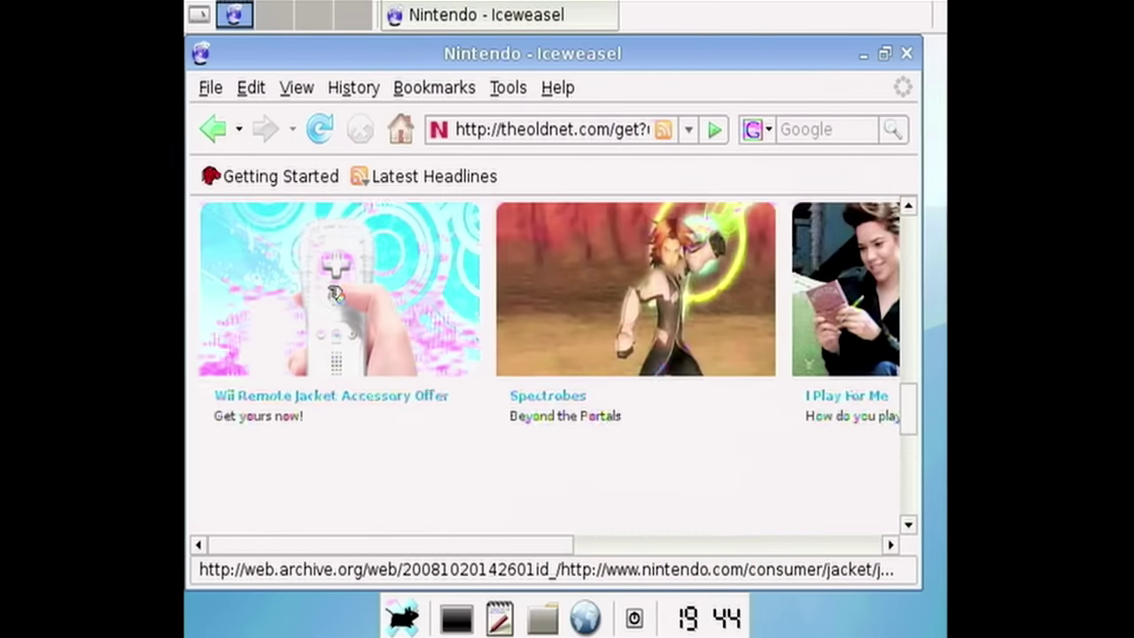
{"action": "scroll", "coordinate": [397, 413], "scroll_direction": "down", "scroll_amount": 6}
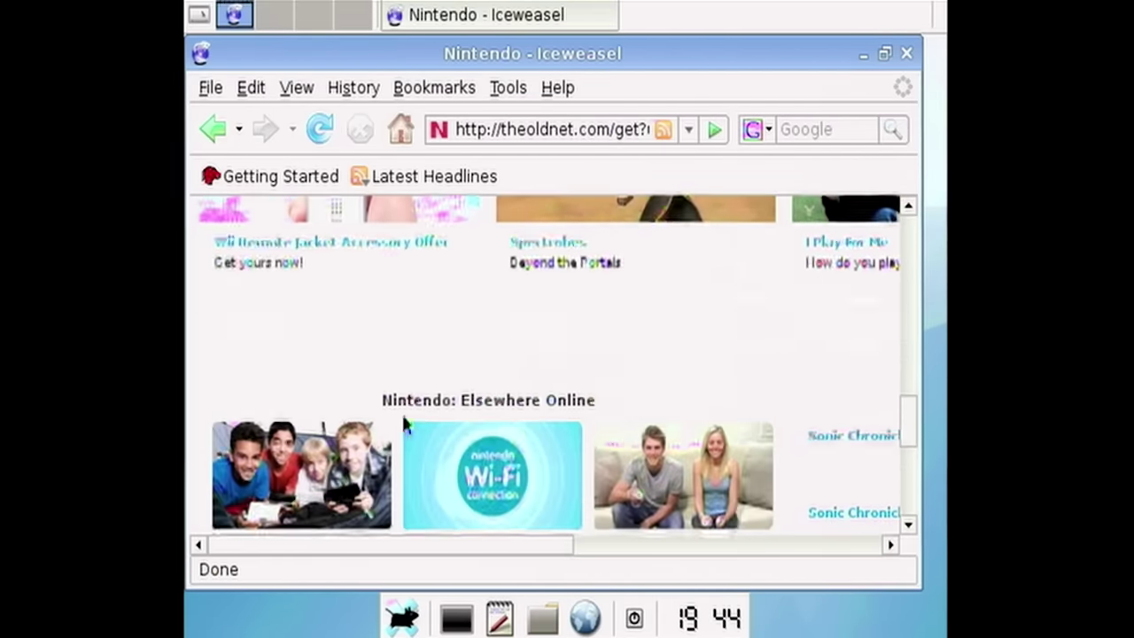
{"action": "scroll", "coordinate": [436, 452], "scroll_direction": "up", "scroll_amount": 8}
{"action": "scroll", "coordinate": [532, 425], "scroll_direction": "right", "scroll_amount": 5}
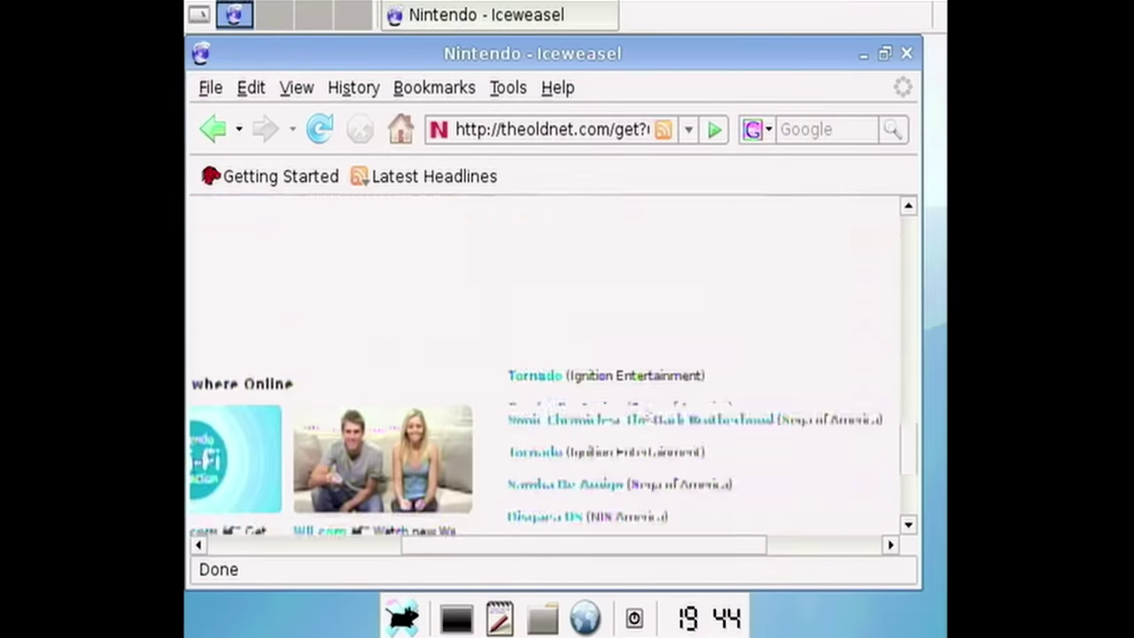
{"action": "scroll", "coordinate": [653, 412], "scroll_direction": "up", "scroll_amount": 7}
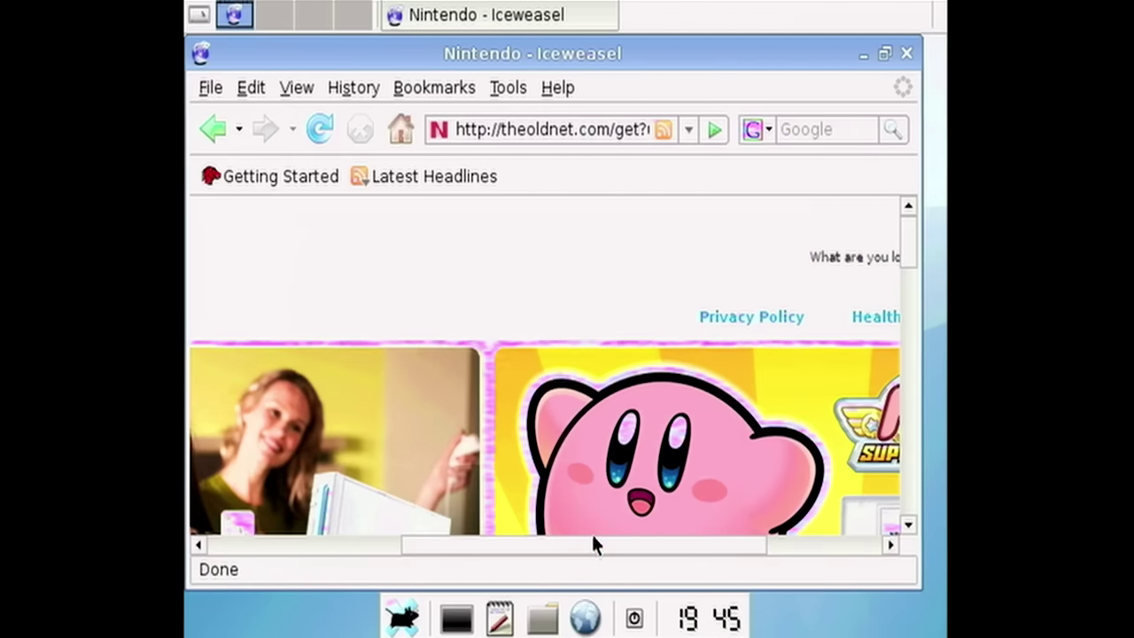
- Scroll down to the Nintendo page footer and quit Iceweasel
{"action": "left_click_drag", "start_coordinate": [593, 541], "coordinate": [372, 528]}
{"action": "scroll", "coordinate": [438, 274], "scroll_direction": "down", "scroll_amount": 15}
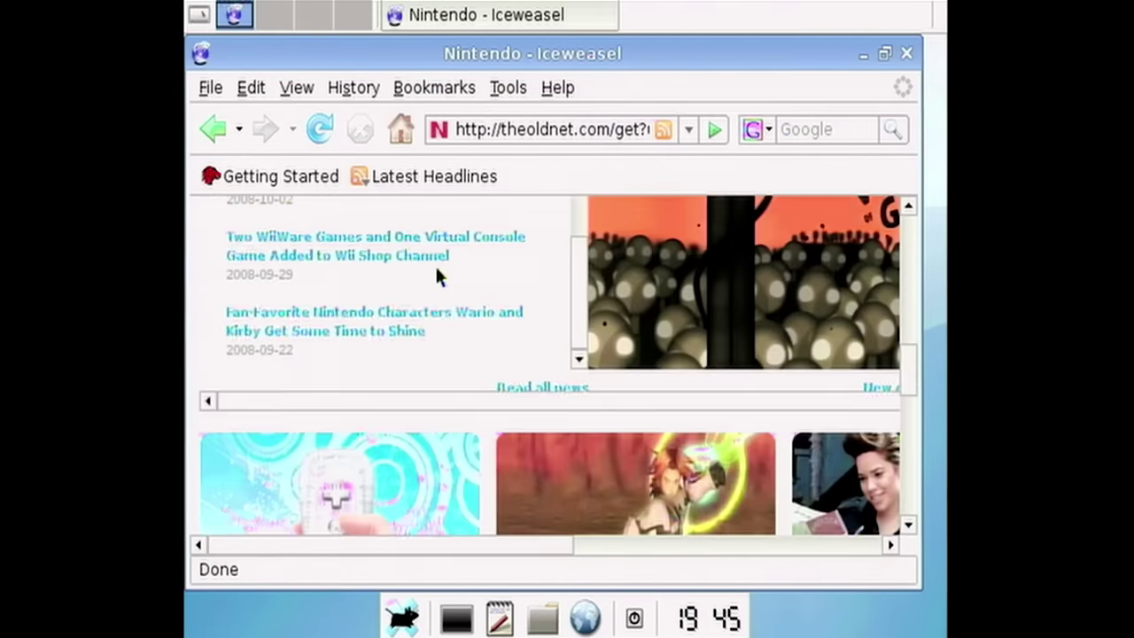
{"action": "scroll", "coordinate": [438, 276], "scroll_direction": "down", "scroll_amount": 4}
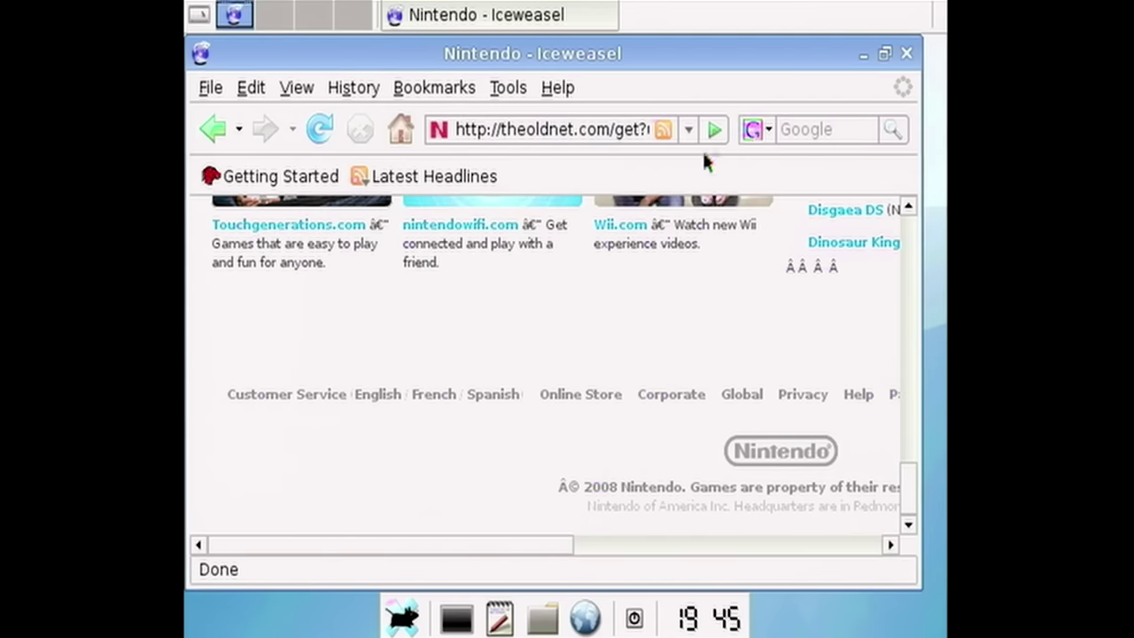
{"action": "key", "text": "ctrl+q"}
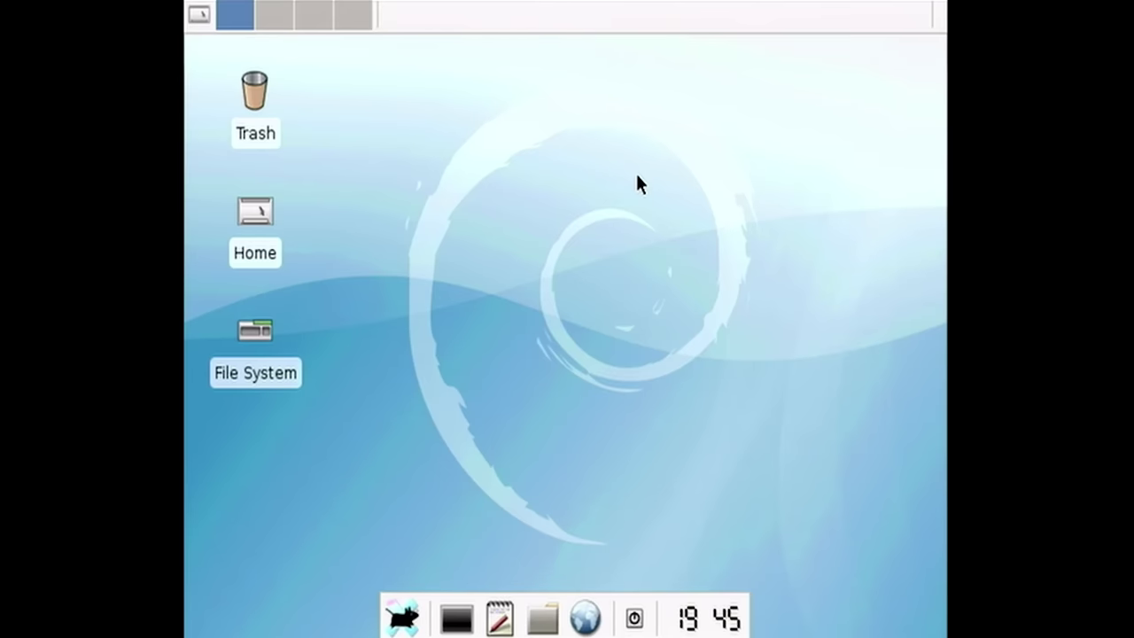
- Launch Synaptic Package Manager from Apps > System, entering the root password
{"action": "right_click", "coordinate": [548, 175]}
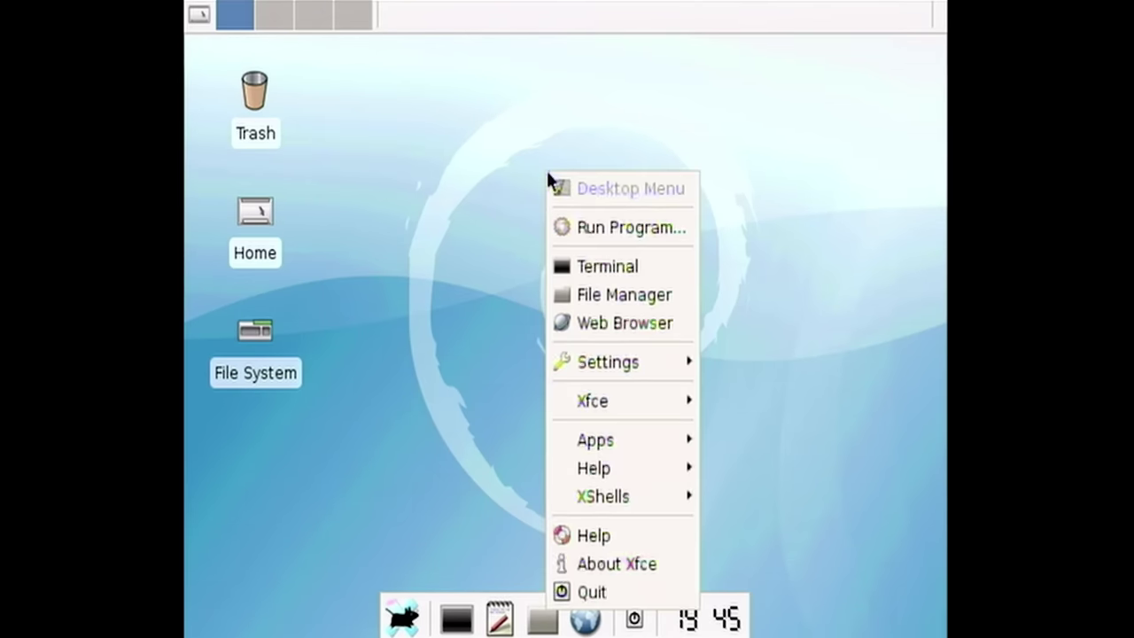
{"action": "mouse_move", "coordinate": [664, 447]}
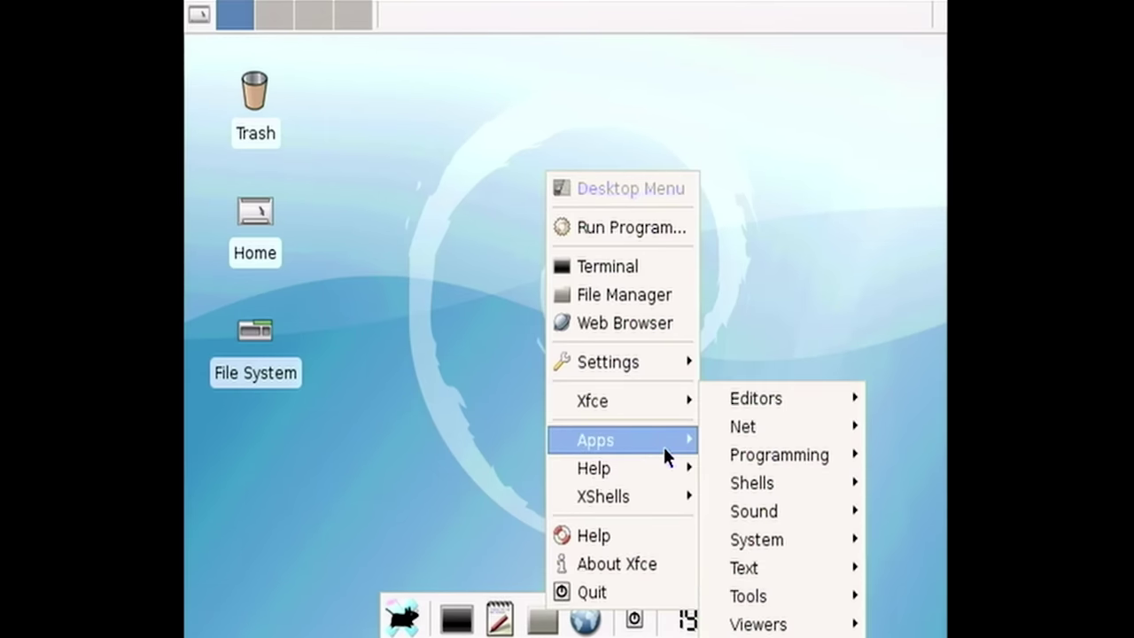
{"action": "mouse_move", "coordinate": [801, 600]}
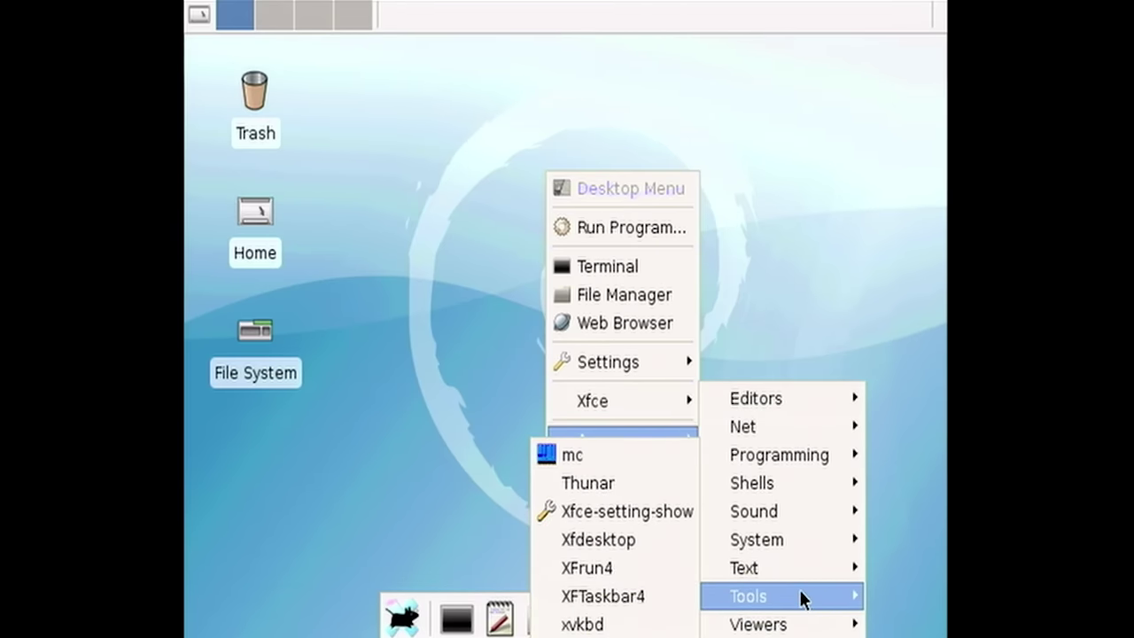
{"action": "mouse_move", "coordinate": [794, 542]}
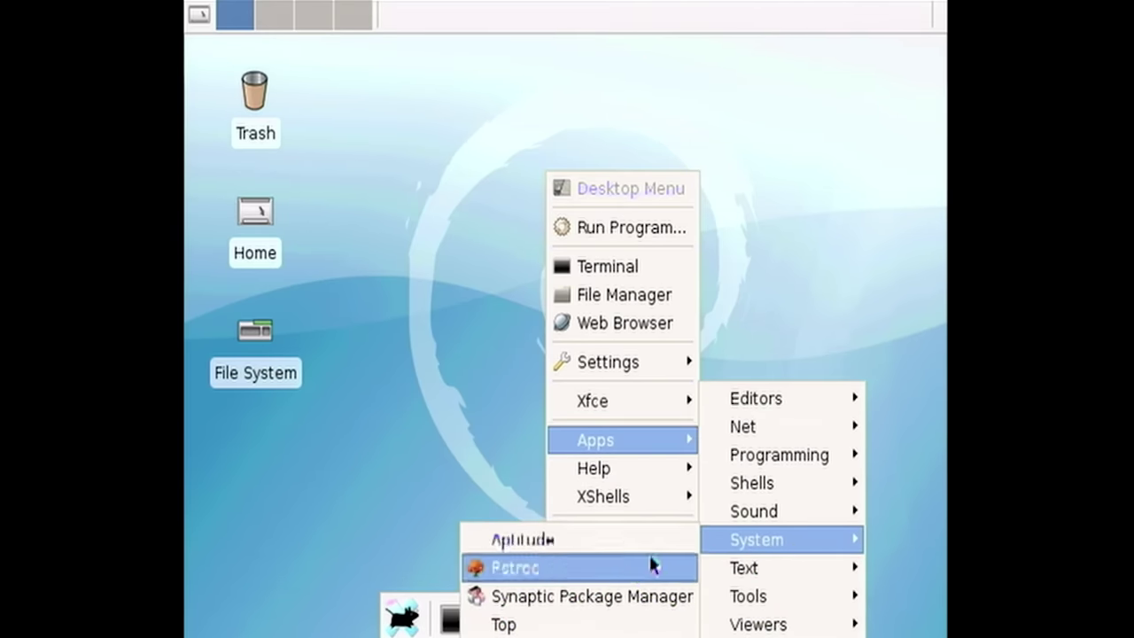
{"action": "left_click", "coordinate": [622, 594]}
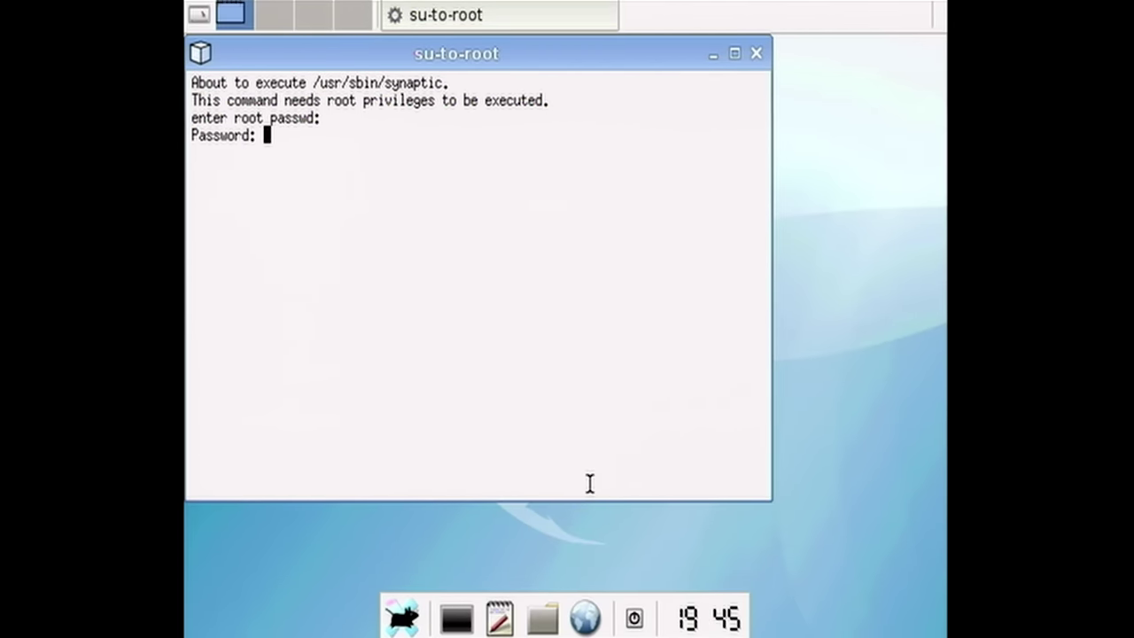
{"action": "key", "text": "Return"}
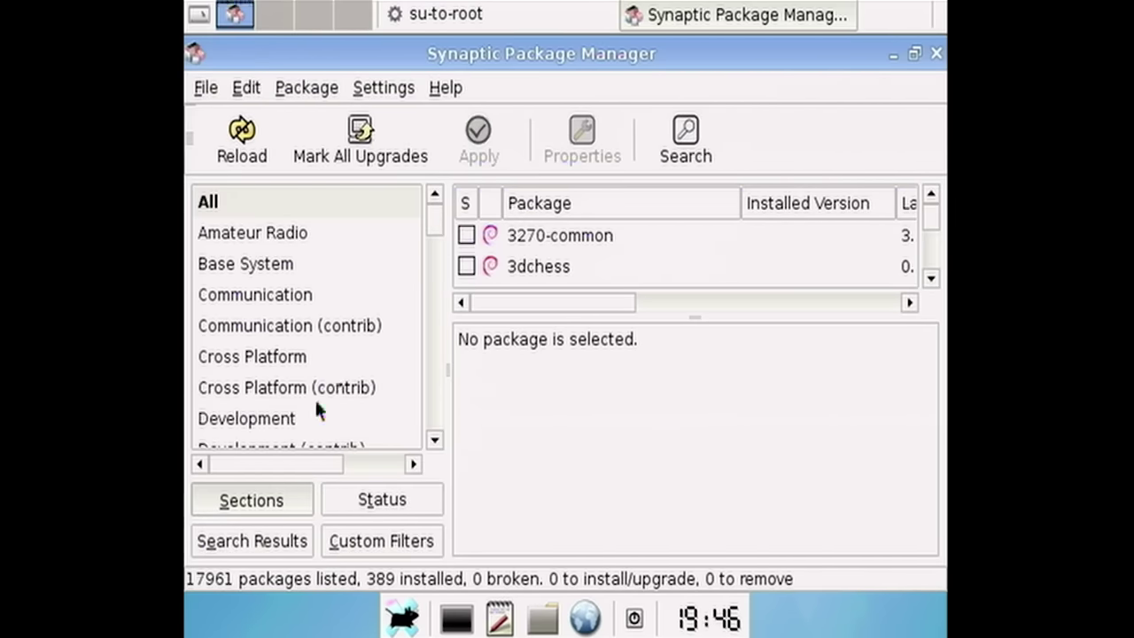
- Mark the 3dchess package for installation
{"action": "scroll", "coordinate": [316, 404], "scroll_direction": "down", "scroll_amount": 2}
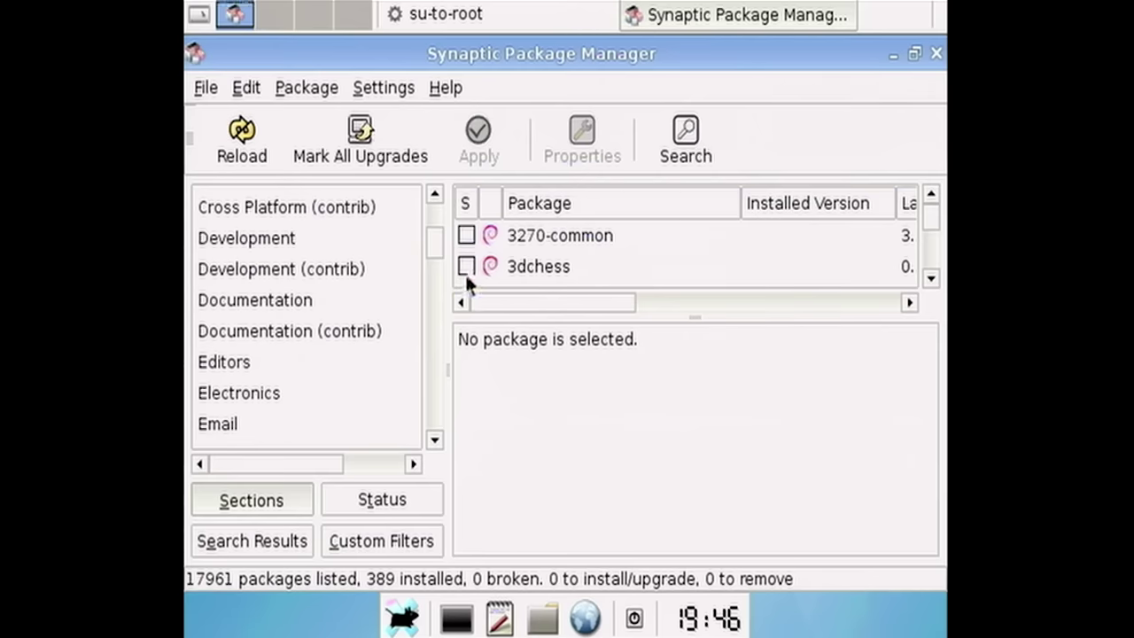
{"action": "left_click", "coordinate": [465, 267]}
{"action": "left_click", "coordinate": [507, 305]}
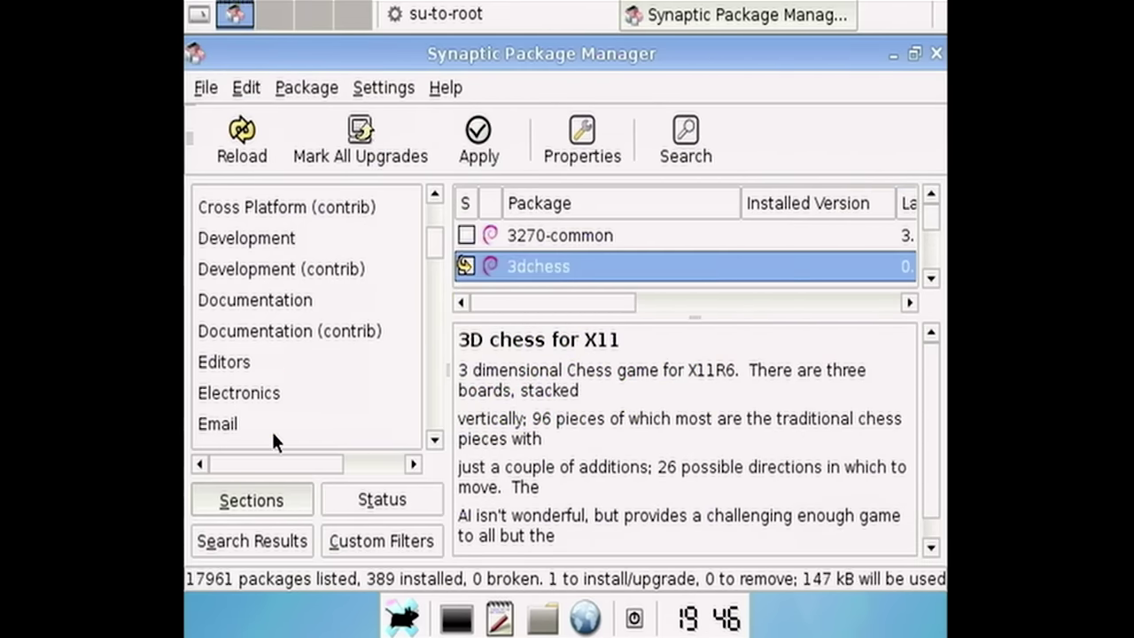
- Browse the Electronics section and resize the package list and details panes
{"action": "left_click", "coordinate": [265, 392]}
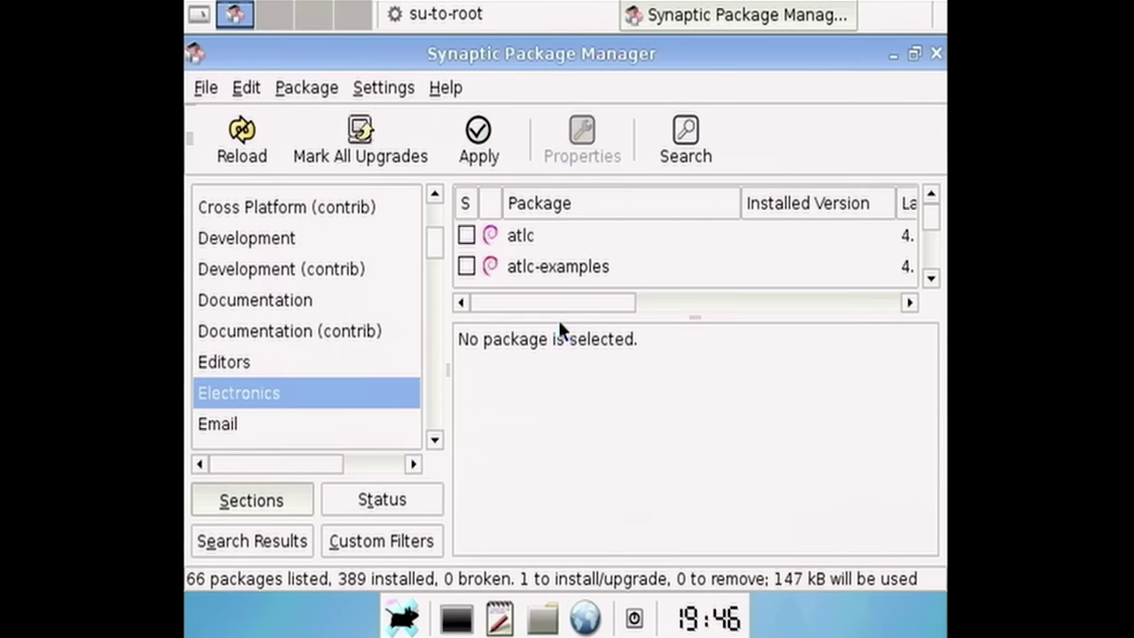
{"action": "left_click_drag", "start_coordinate": [555, 311], "coordinate": [551, 390]}
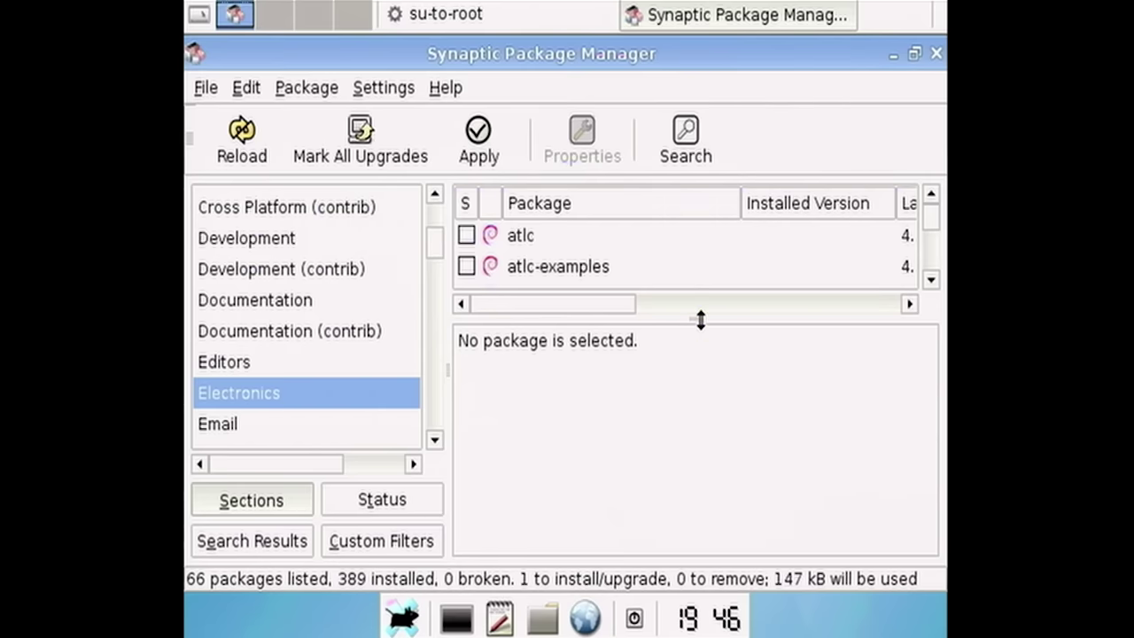
{"action": "left_click_drag", "start_coordinate": [695, 467], "coordinate": [695, 318]}
{"action": "left_click_drag", "start_coordinate": [706, 317], "coordinate": [685, 488]}
{"action": "scroll", "coordinate": [695, 261], "scroll_direction": "down", "scroll_amount": 3}
{"action": "scroll", "coordinate": [694, 259], "scroll_direction": "up", "scroll_amount": 3}
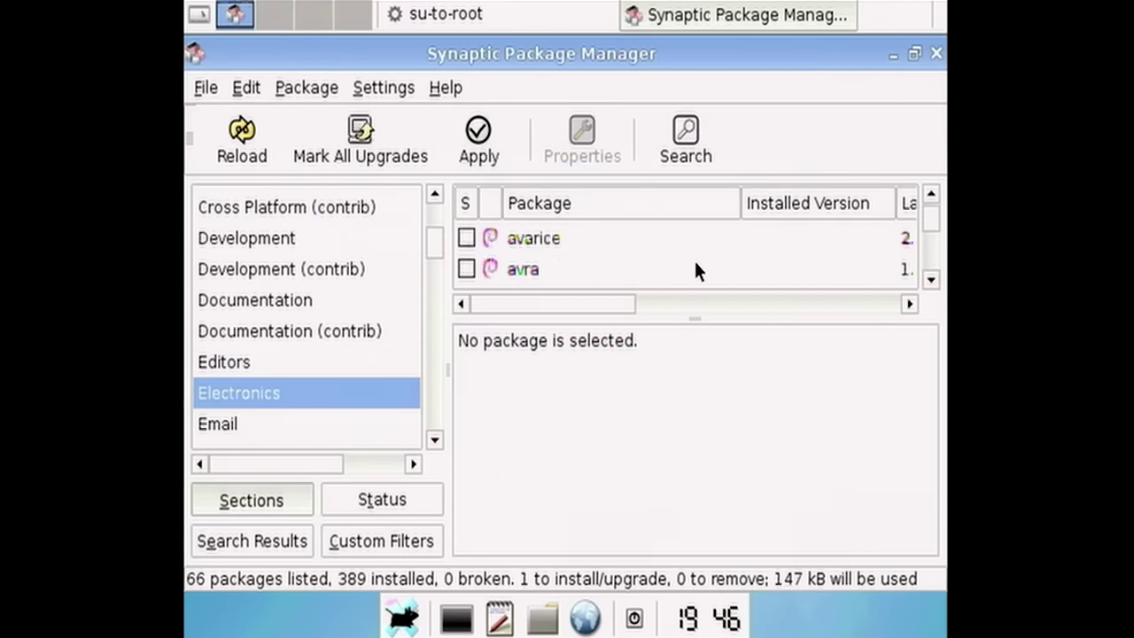
{"action": "scroll", "coordinate": [694, 262], "scroll_direction": "down", "scroll_amount": 8}
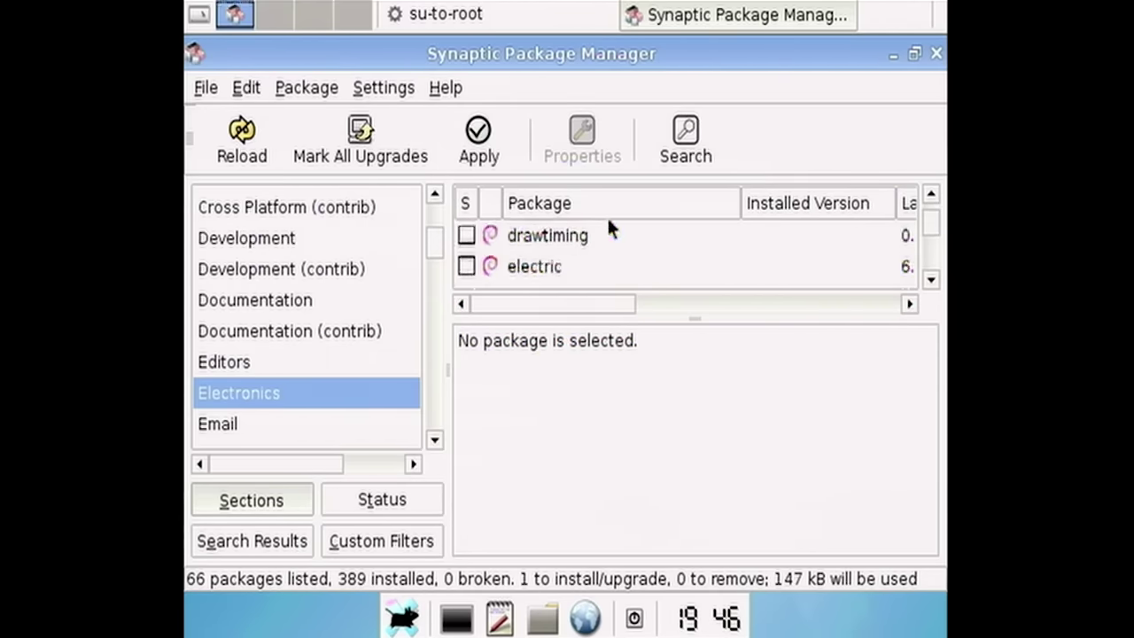
{"action": "scroll", "coordinate": [325, 364], "scroll_direction": "down", "scroll_amount": 2}
{"action": "scroll", "coordinate": [310, 365], "scroll_direction": "up", "scroll_amount": 3}
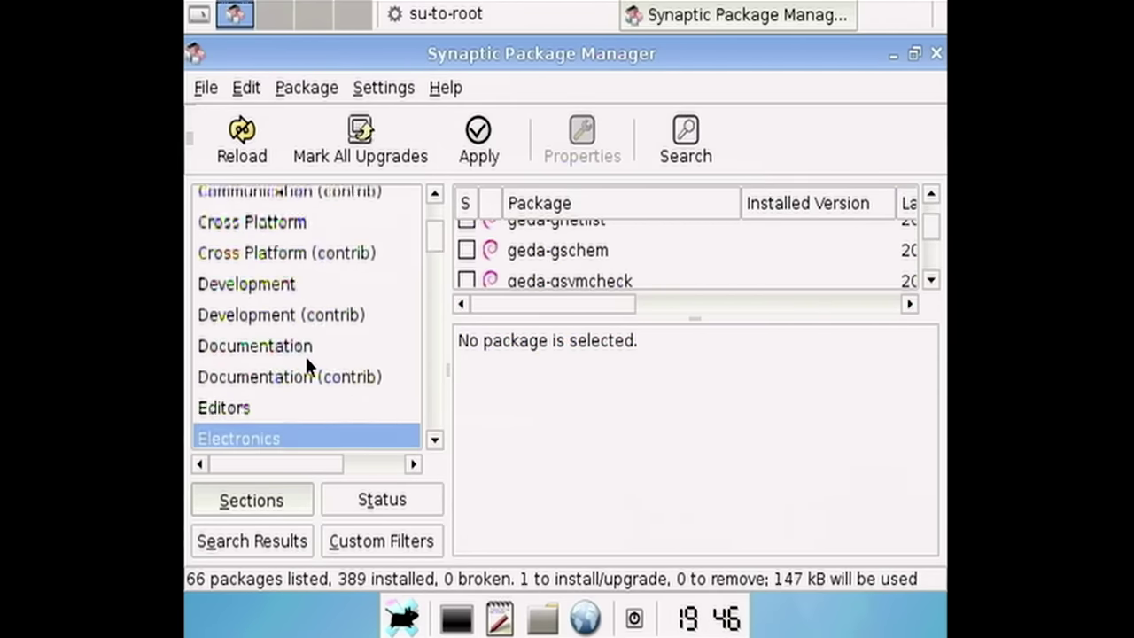
{"action": "scroll", "coordinate": [306, 366], "scroll_direction": "down", "scroll_amount": 5}
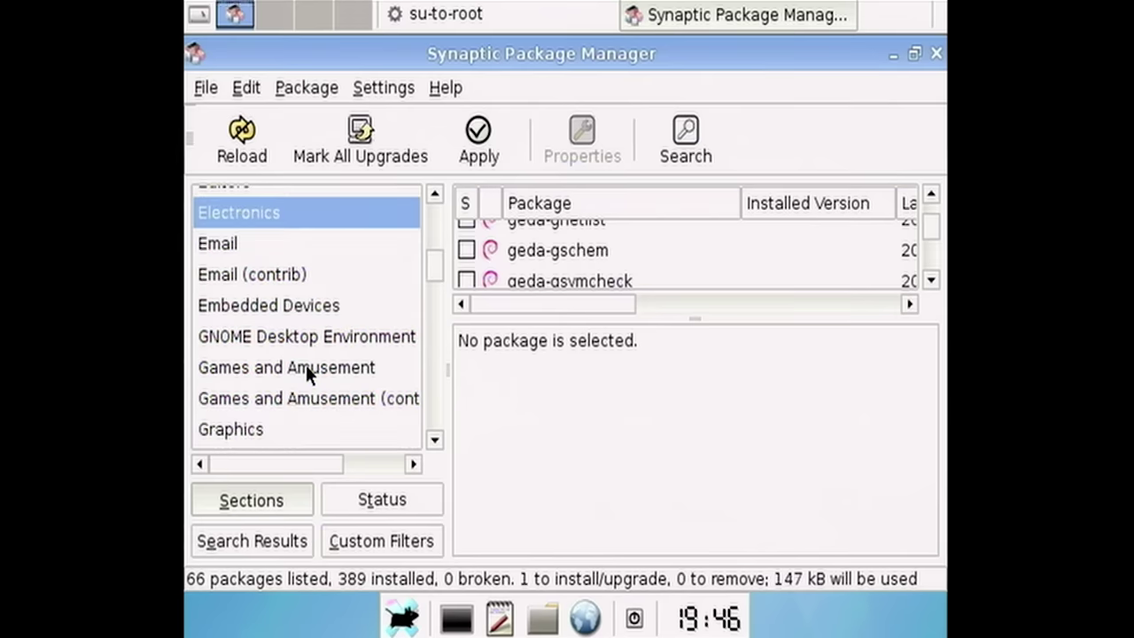
- Find and mark gimp in the Graphics section, then review the pending-changes summary
{"action": "left_click", "coordinate": [327, 324]}
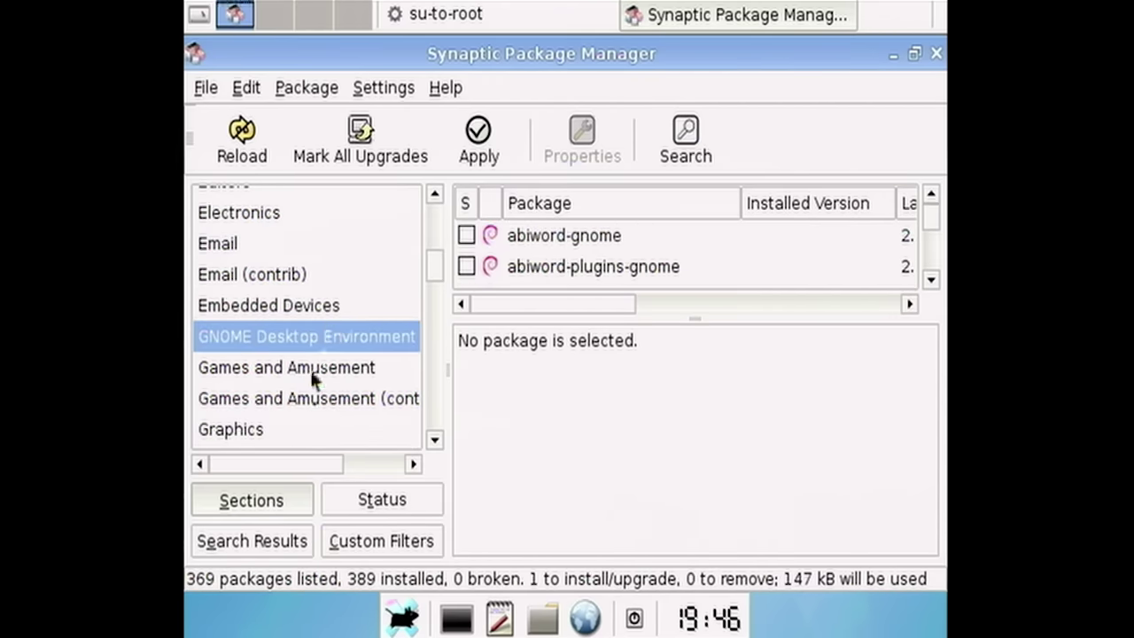
{"action": "left_click", "coordinate": [258, 431]}
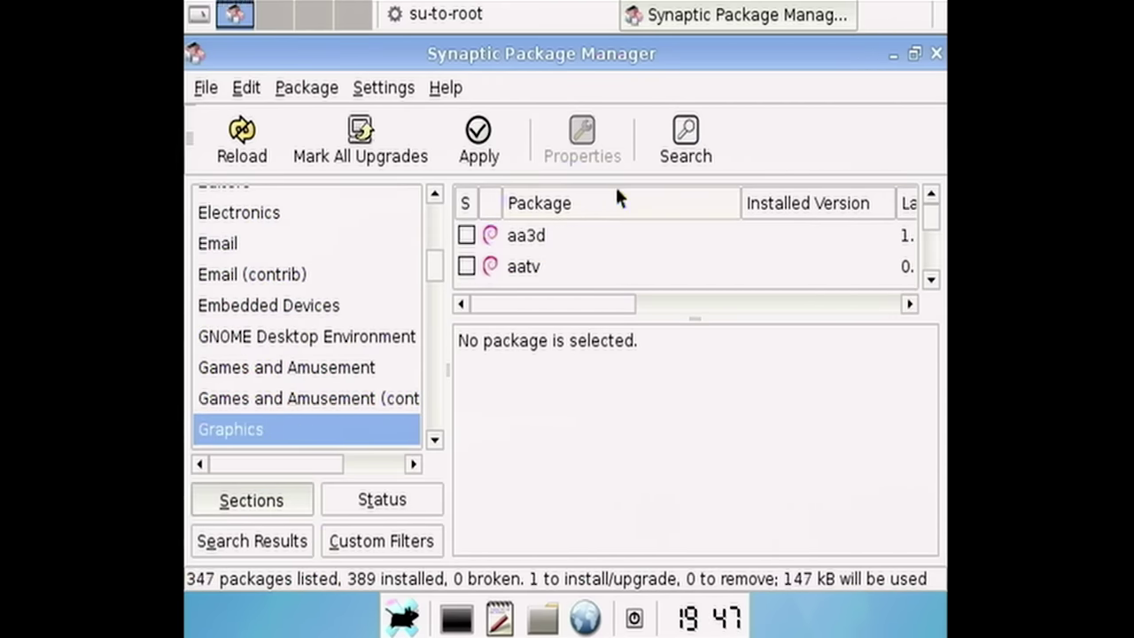
{"action": "left_click", "coordinate": [603, 239]}
{"action": "type", "text": "gimp"}
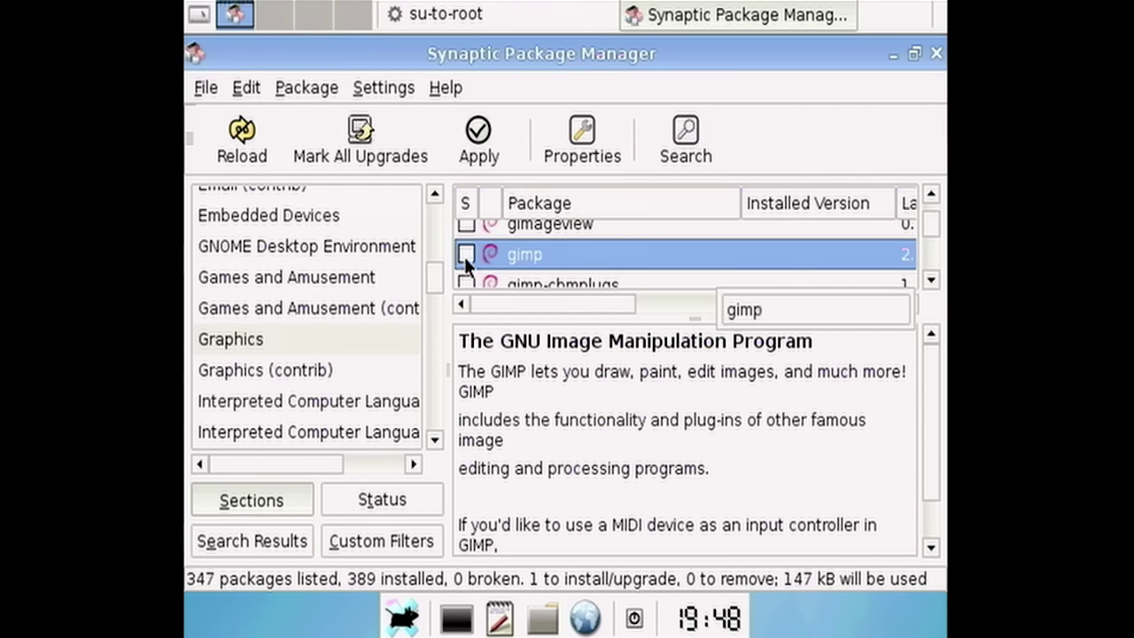
{"action": "key", "text": "ctrl+p"}
- Apply the six package installations, including gimp and 3dchess, and close the confirmation
{"action": "left_click", "coordinate": [360, 209]}
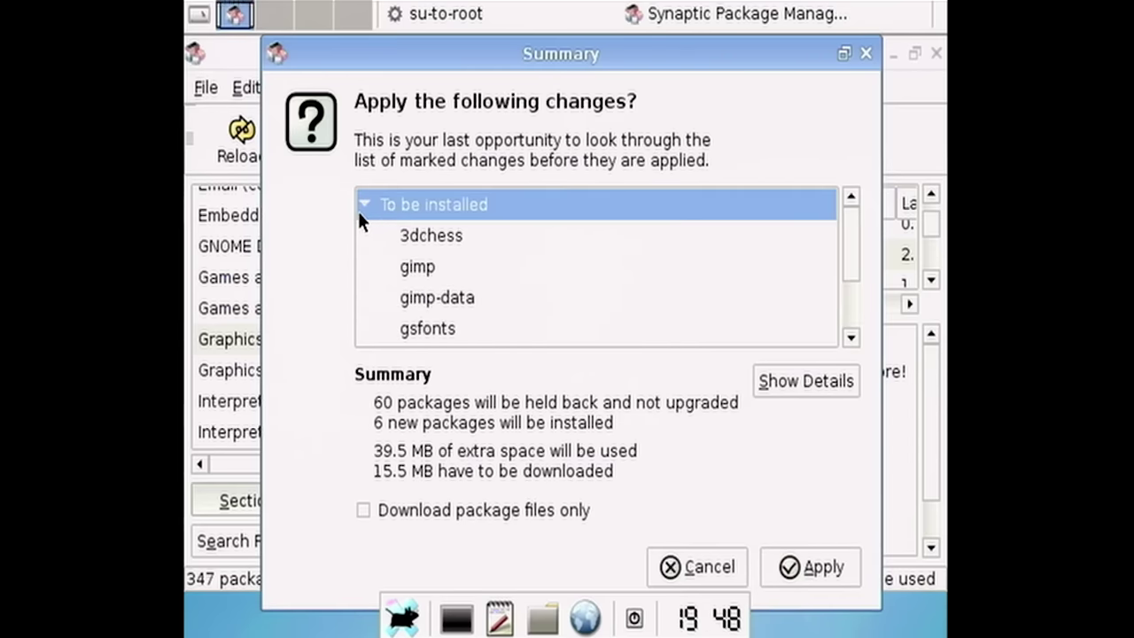
{"action": "scroll", "coordinate": [461, 322], "scroll_direction": "down", "scroll_amount": 3}
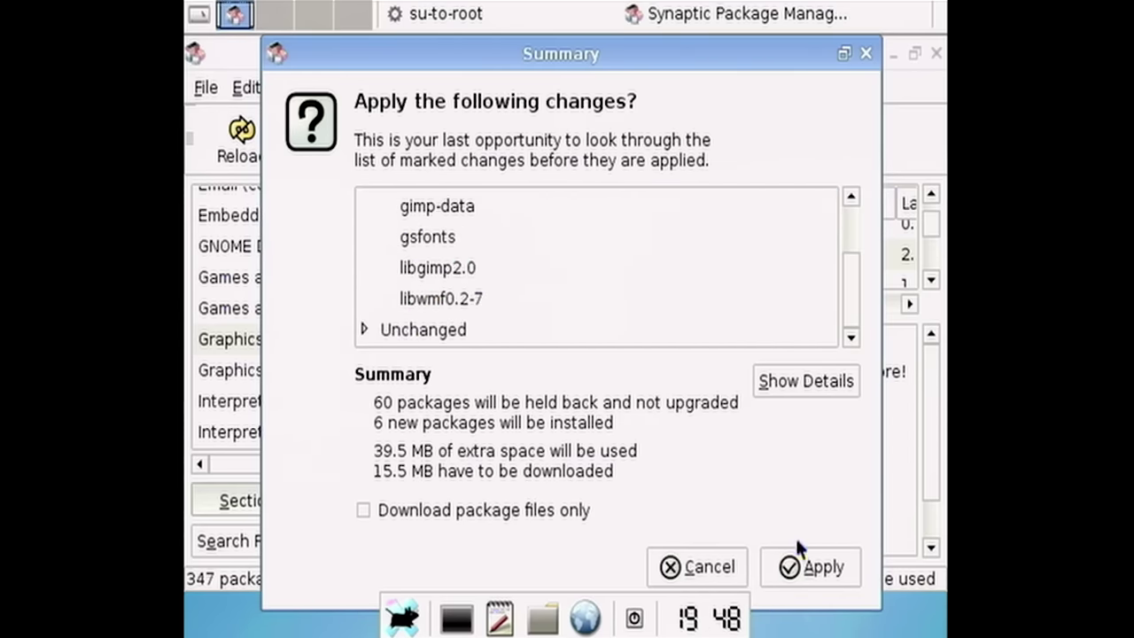
{"action": "left_click", "coordinate": [806, 568]}
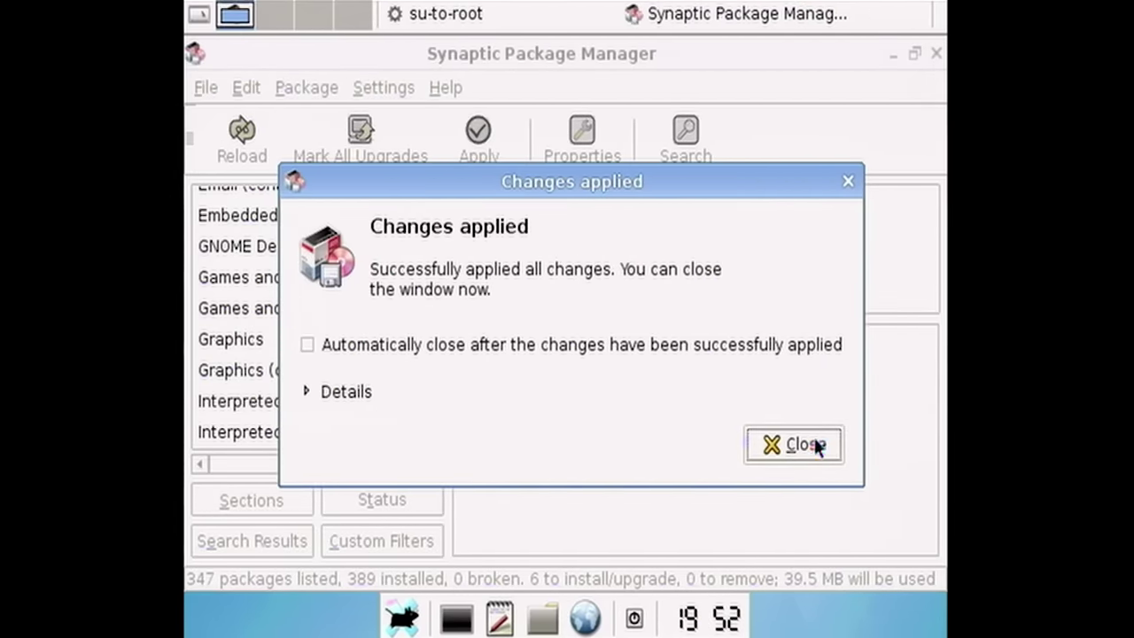
{"action": "left_click", "coordinate": [775, 461]}
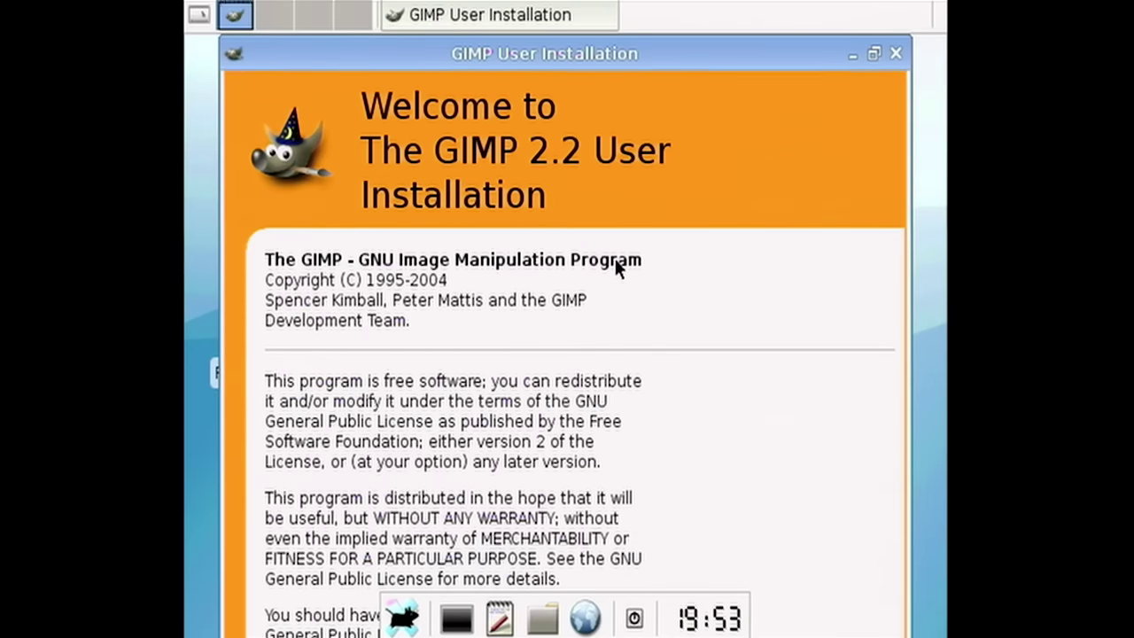
- Maximise GIMP User Installation and continue through the Personal GIMP Folder and Performance Tuning pages
{"action": "left_click", "coordinate": [873, 55]}
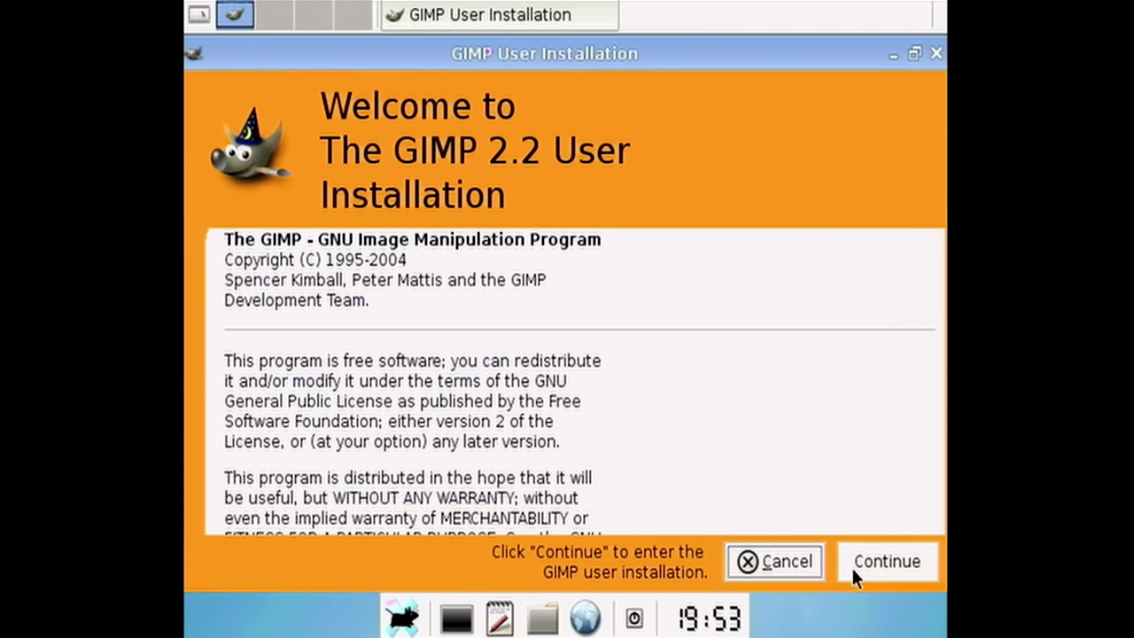
{"action": "left_click", "coordinate": [886, 562]}
{"action": "left_click", "coordinate": [914, 55]}
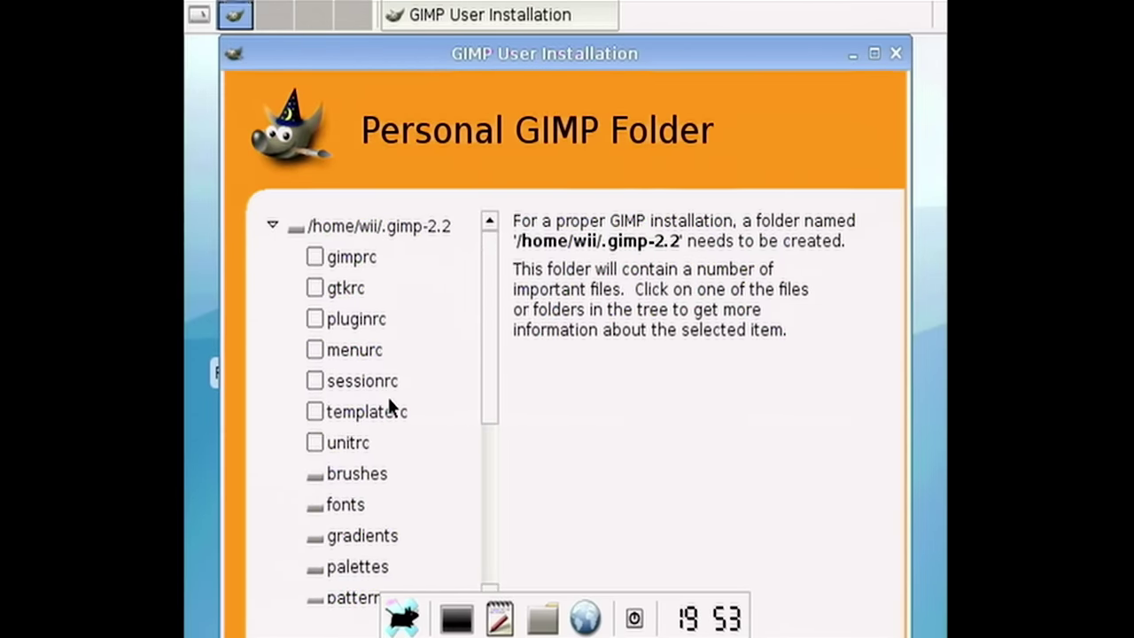
{"action": "scroll", "coordinate": [301, 498], "scroll_direction": "down", "scroll_amount": 3}
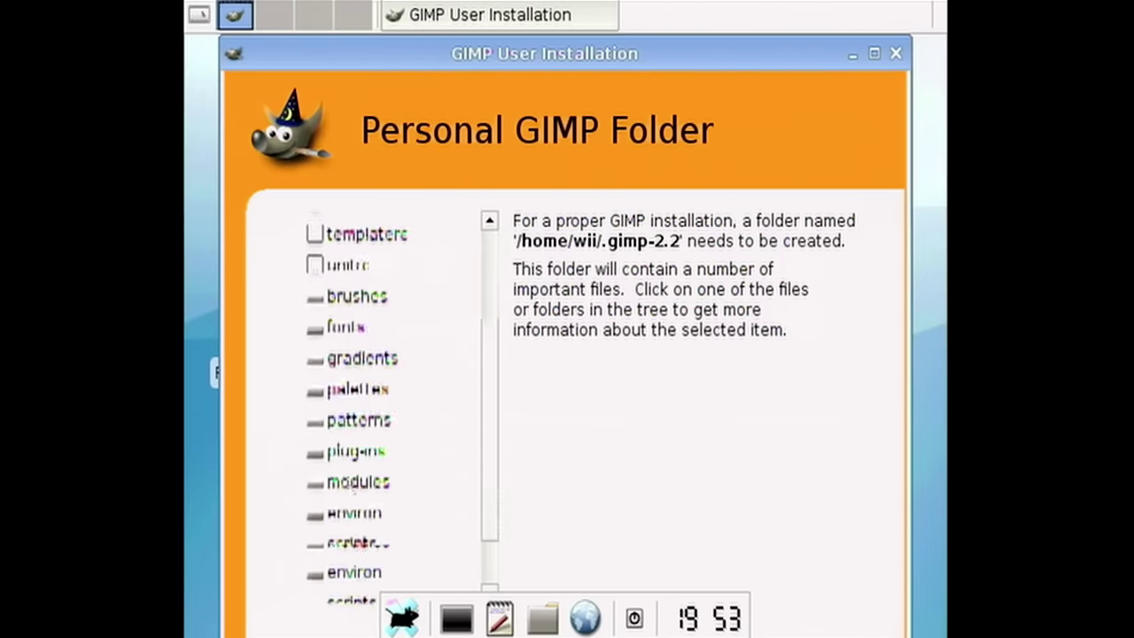
{"action": "scroll", "coordinate": [349, 484], "scroll_direction": "down", "scroll_amount": 3}
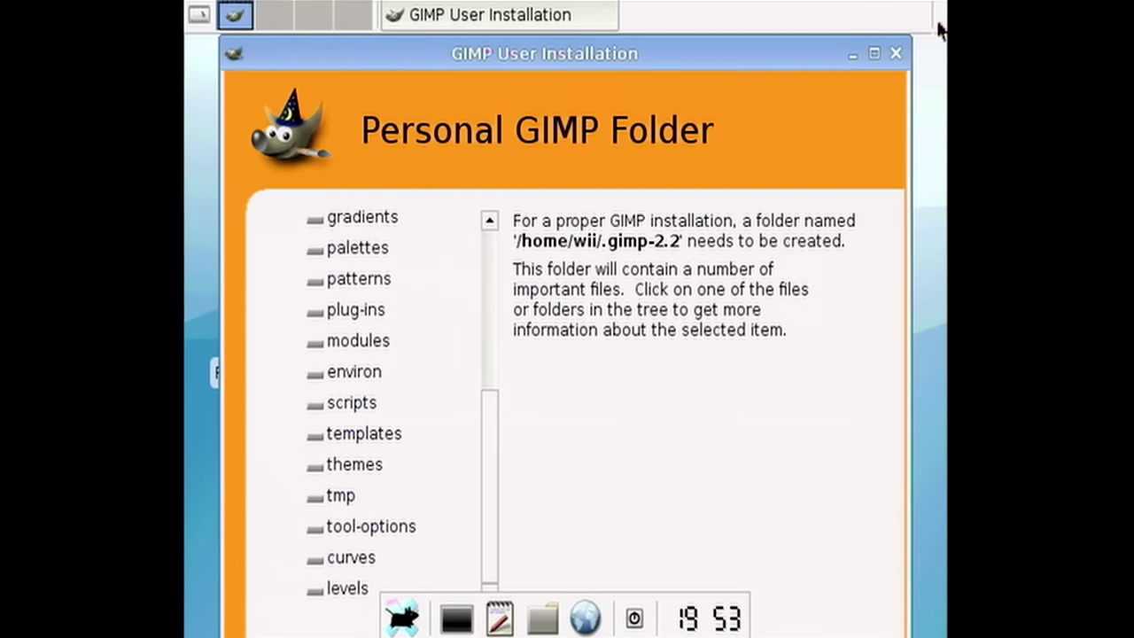
{"action": "left_click", "coordinate": [869, 53]}
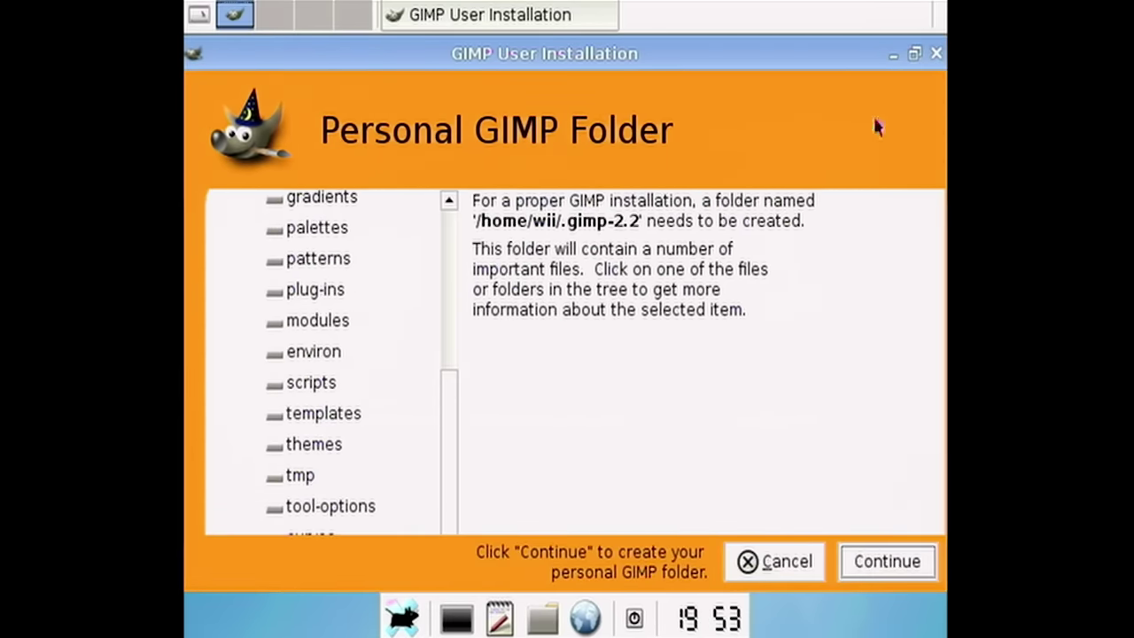
{"action": "left_click", "coordinate": [891, 552]}
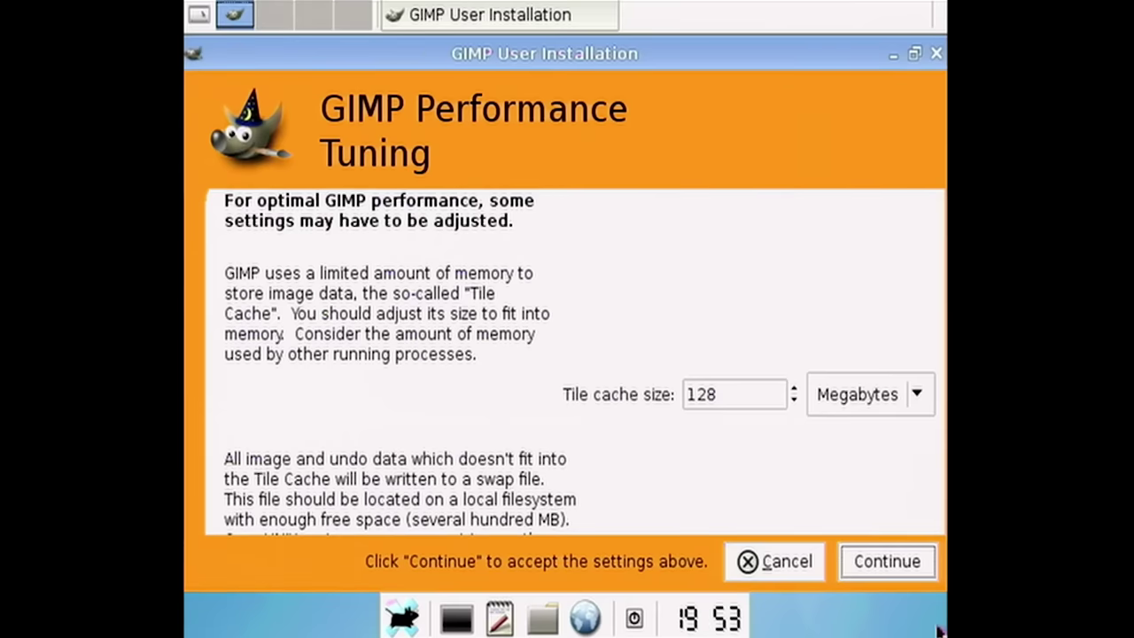
{"action": "left_click", "coordinate": [858, 555]}
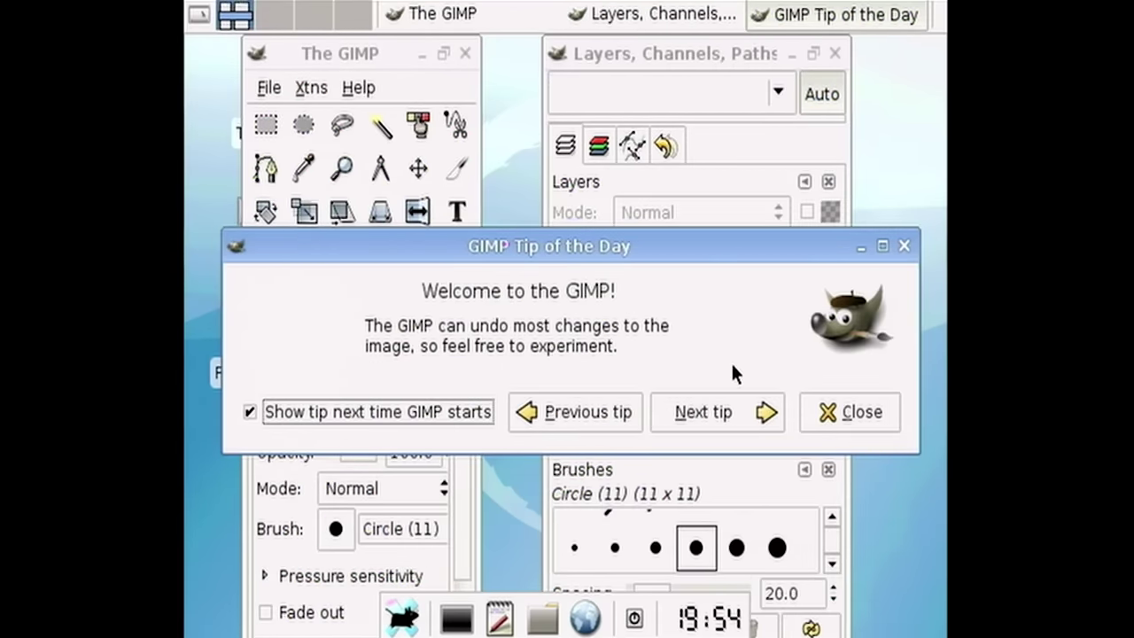
- Dismiss the tip, rearrange the toolbox and Layers dock, and choose File > New
{"action": "left_click", "coordinate": [826, 422]}
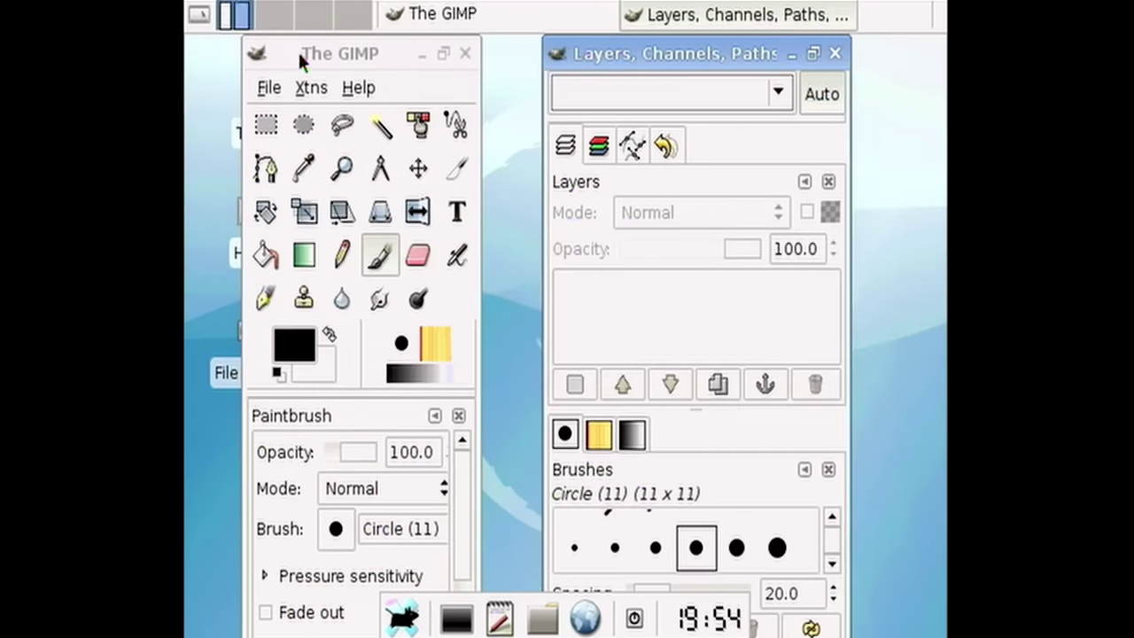
{"action": "left_click_drag", "start_coordinate": [299, 58], "coordinate": [259, 58]}
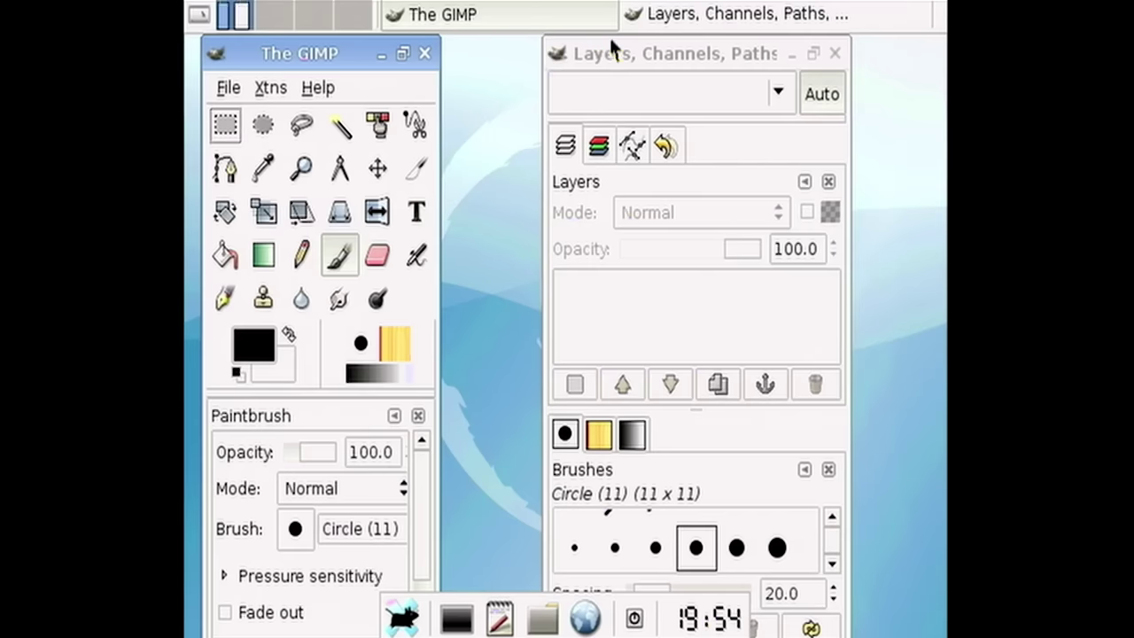
{"action": "left_click_drag", "start_coordinate": [614, 51], "coordinate": [825, 55]}
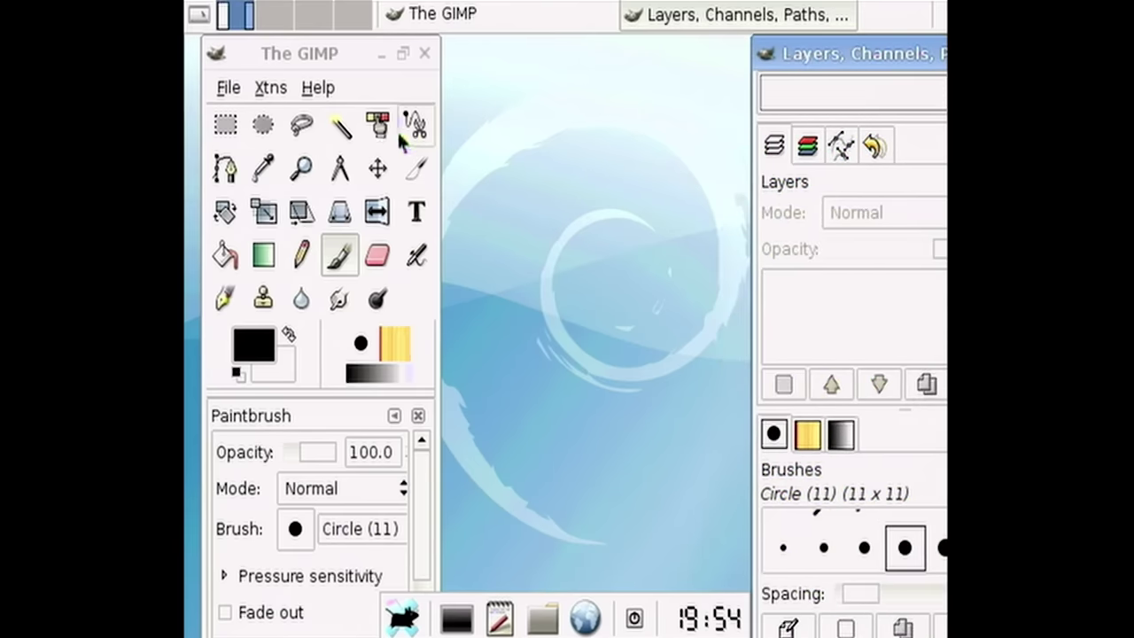
{"action": "left_click", "coordinate": [316, 59]}
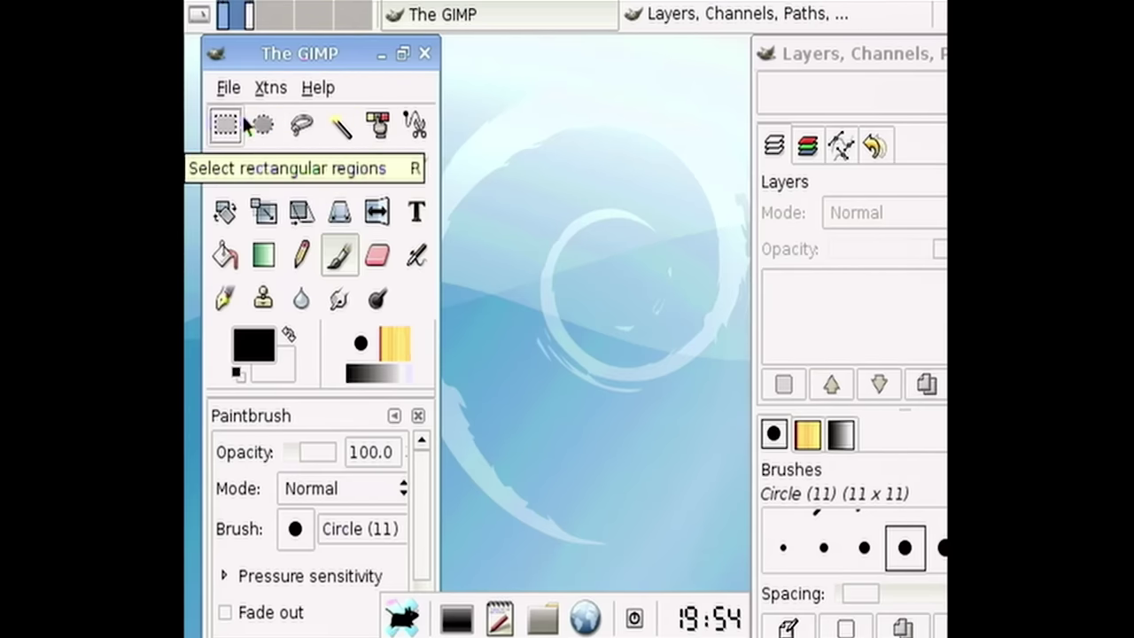
{"action": "left_click_drag", "start_coordinate": [877, 49], "coordinate": [902, 42]}
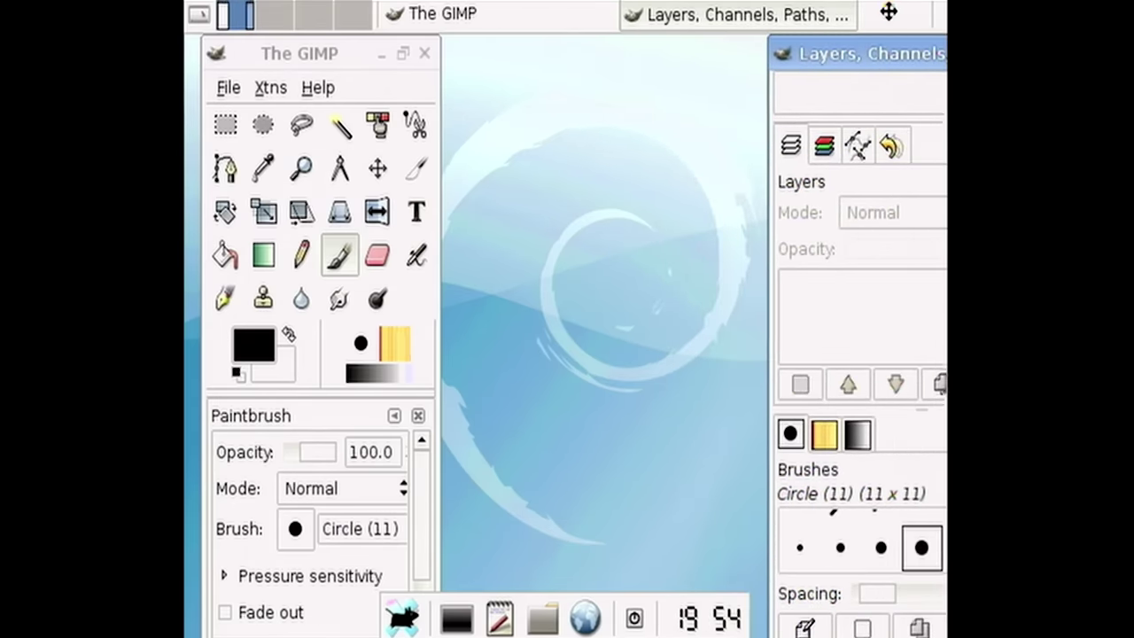
{"action": "mouse_move", "coordinate": [255, 53]}
{"action": "left_mouse_down"}
{"action": "mouse_move", "coordinate": [243, 43]}
{"action": "mouse_move", "coordinate": [264, 67]}
{"action": "left_mouse_up"}
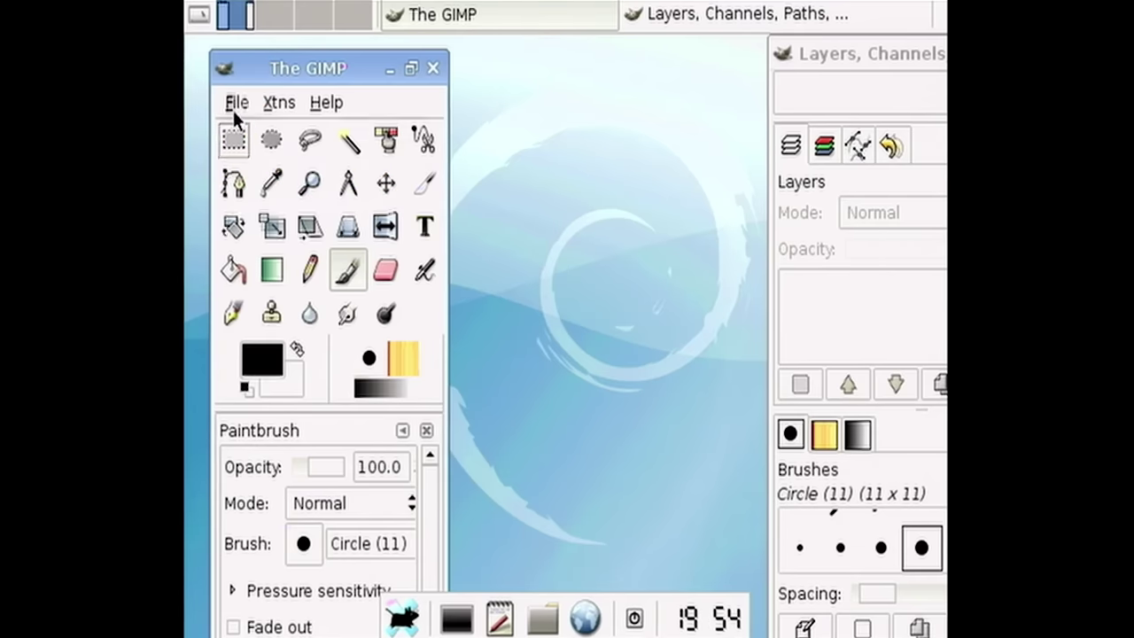
{"action": "left_click", "coordinate": [234, 107]}
{"action": "left_click", "coordinate": [253, 149]}
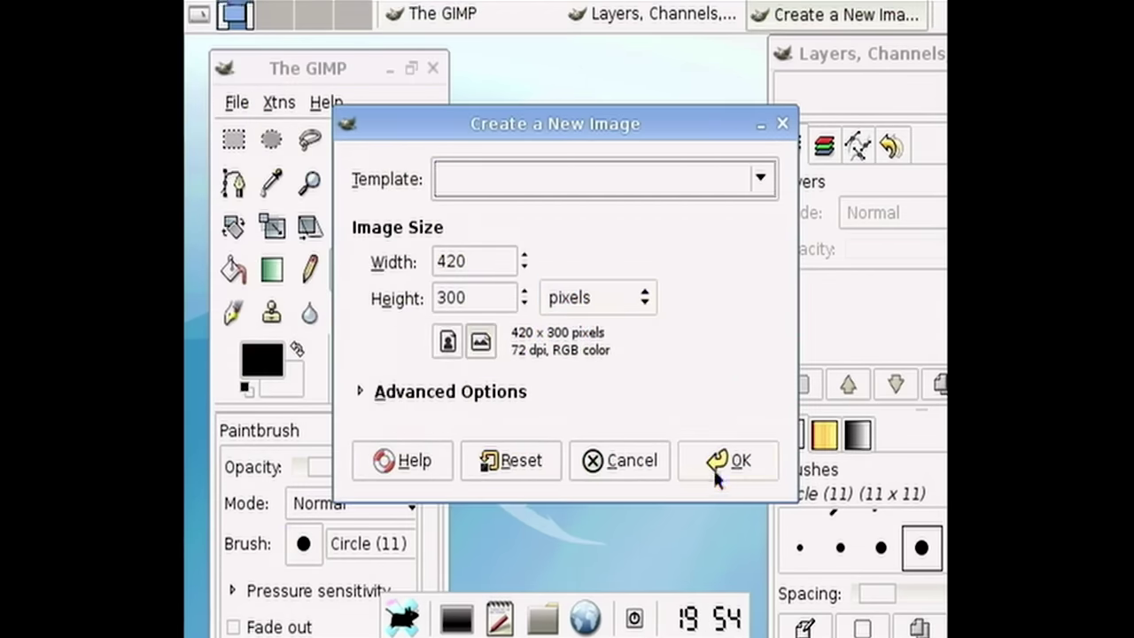
- Create the 420 × 300 image beside the toolbox and fill it with a diagonal black-to-white gradient
{"action": "left_click", "coordinate": [753, 459]}
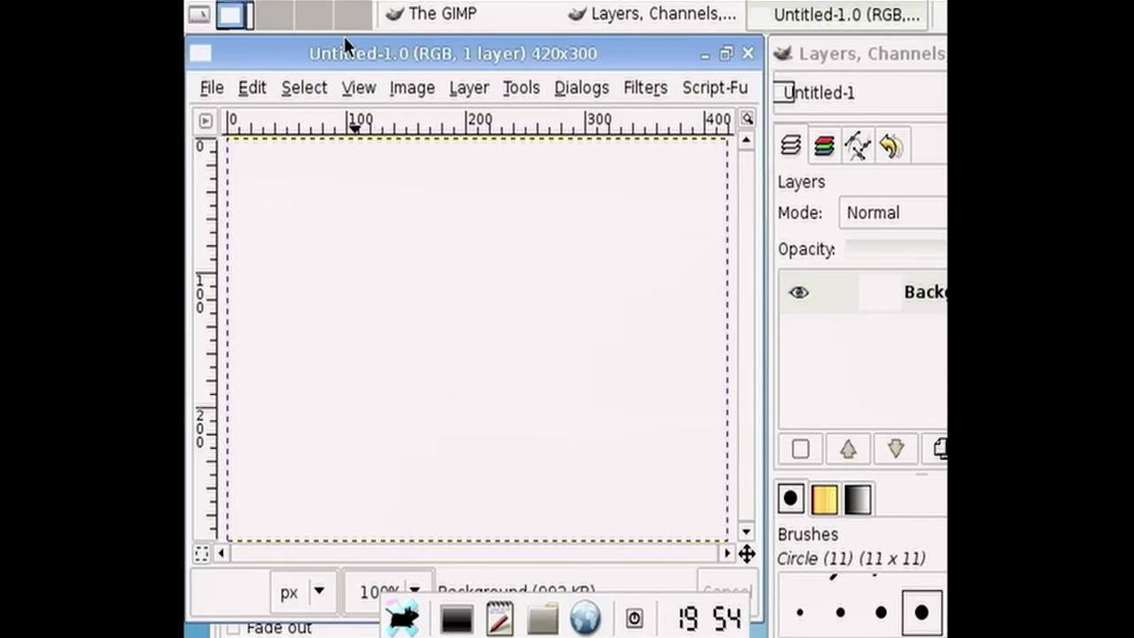
{"action": "left_click_drag", "start_coordinate": [343, 52], "coordinate": [512, 58]}
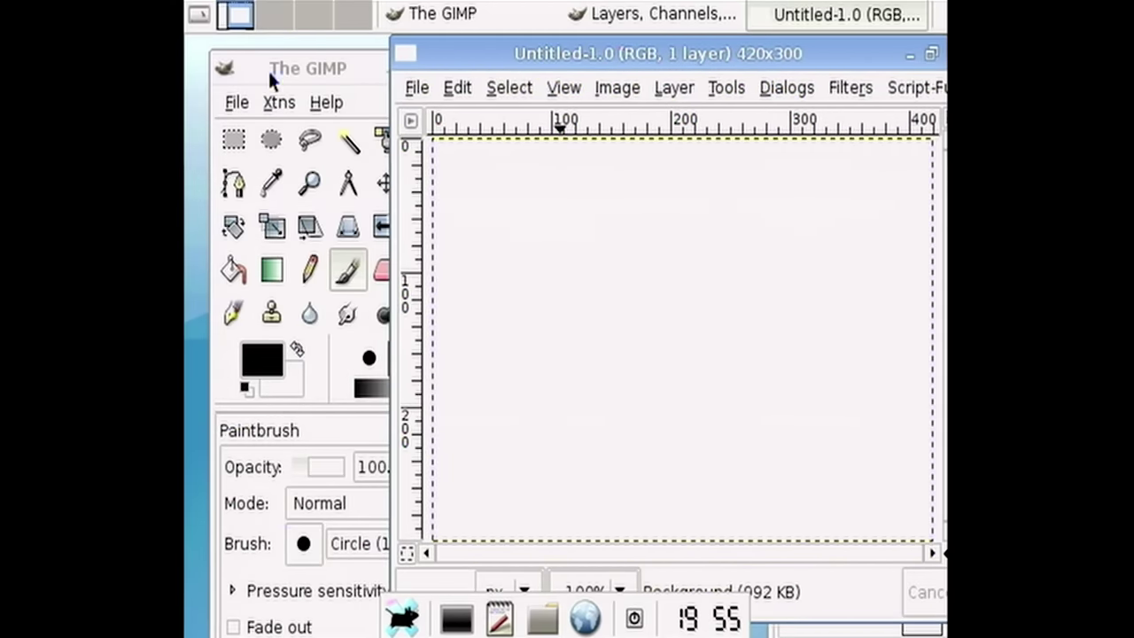
{"action": "left_click_drag", "start_coordinate": [267, 69], "coordinate": [243, 54]}
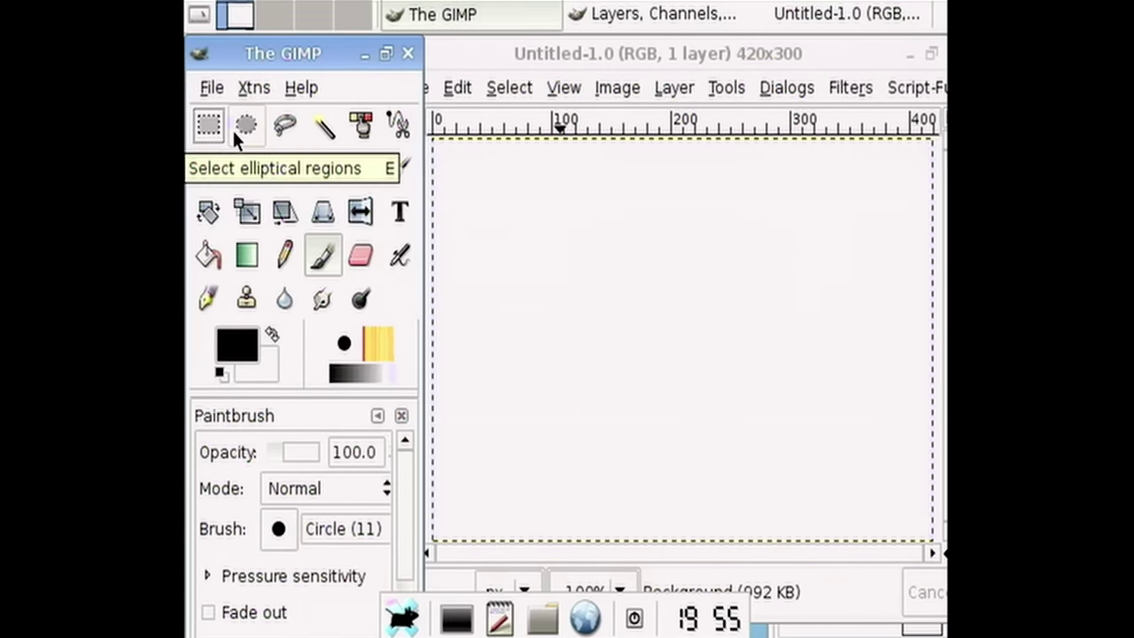
{"action": "left_click", "coordinate": [249, 254]}
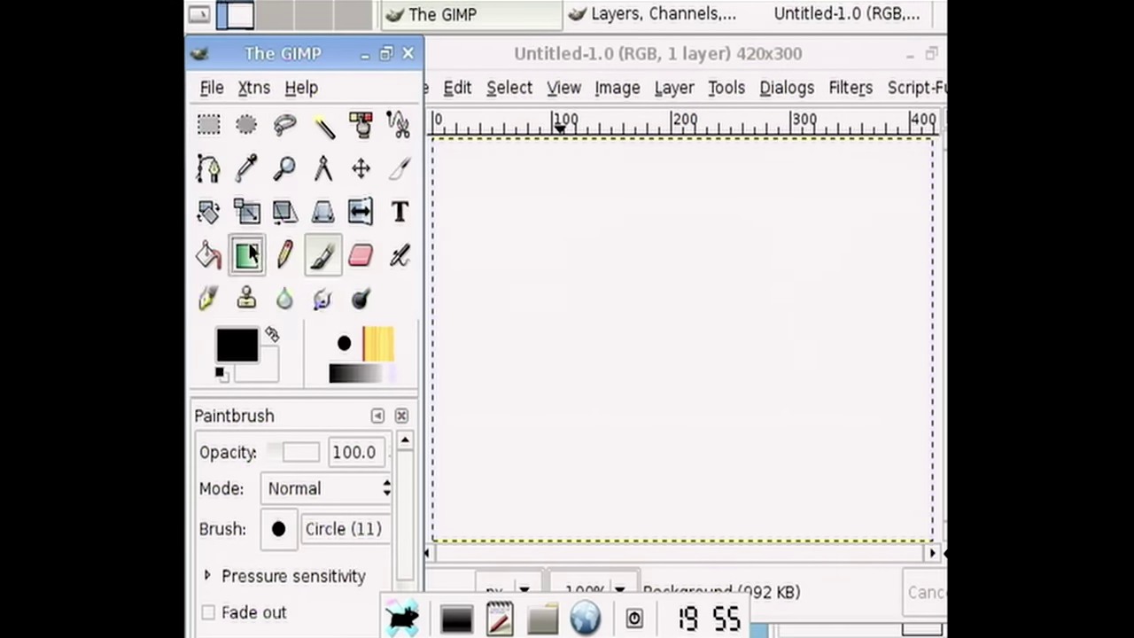
{"action": "left_click_drag", "start_coordinate": [529, 235], "coordinate": [679, 375]}
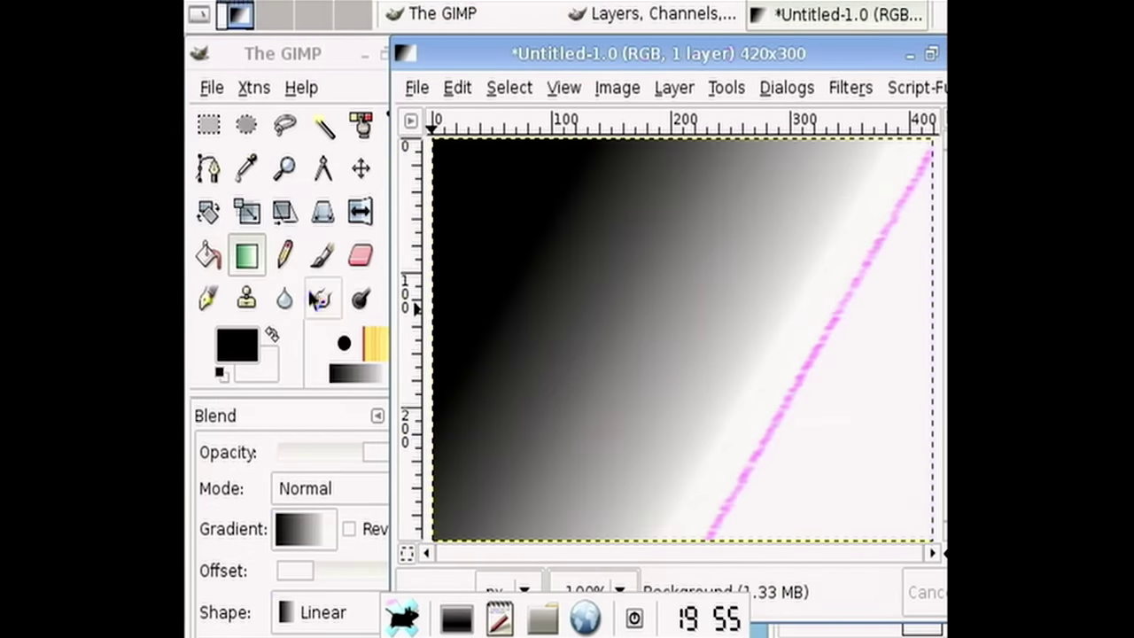
- Select the Pencil with the Circle (19) brush and red ec0000 foreground
{"action": "left_click", "coordinate": [284, 253]}
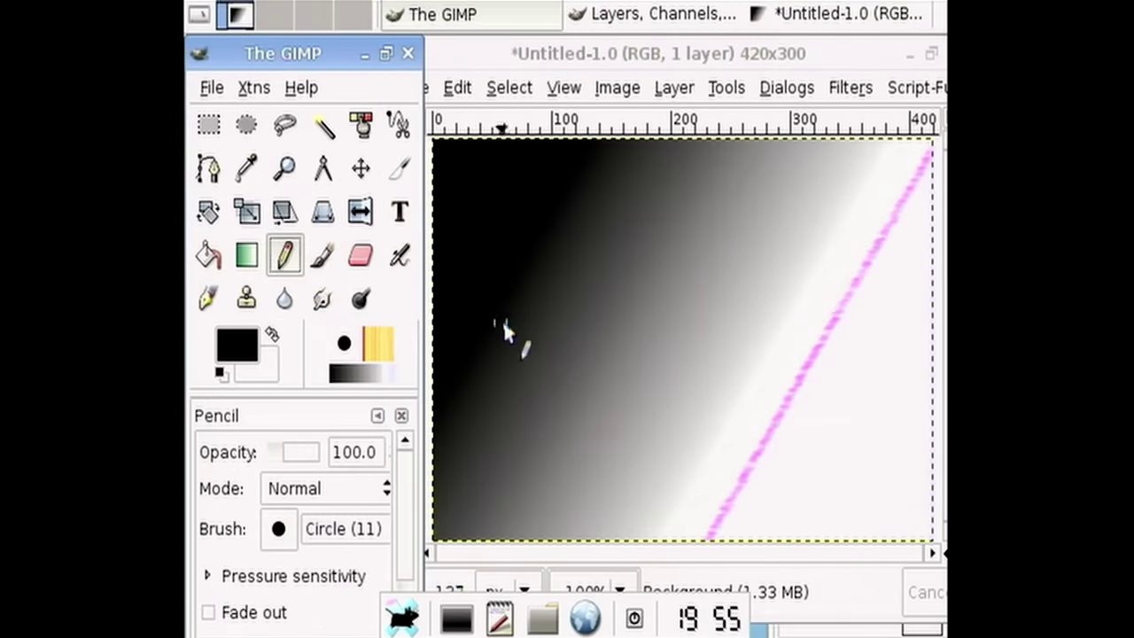
{"action": "left_click", "coordinate": [277, 530]}
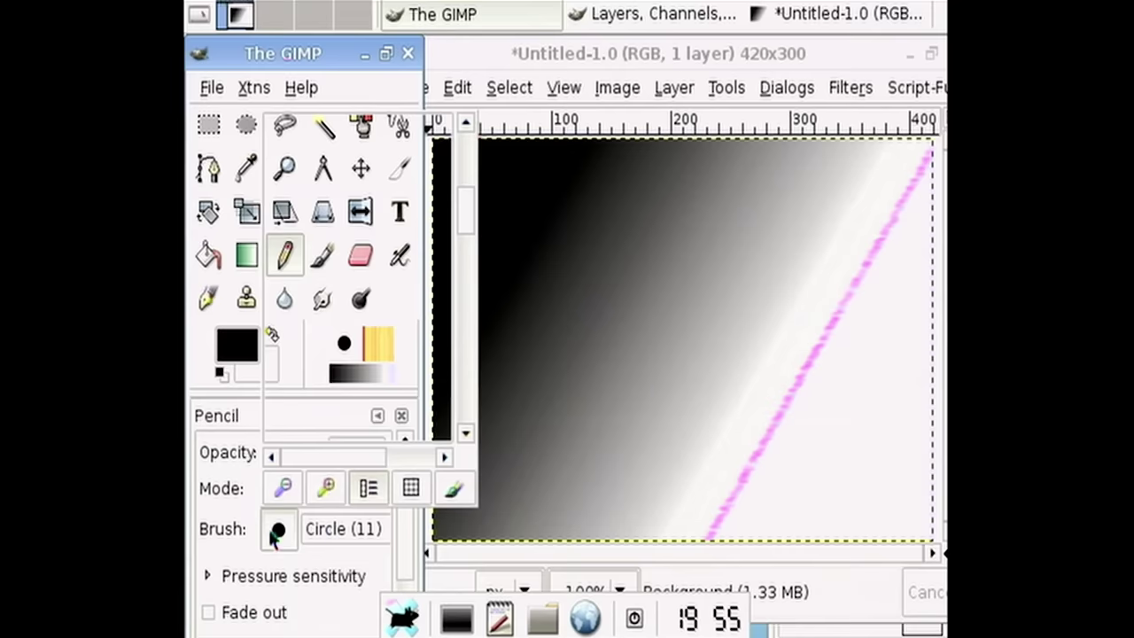
{"action": "left_click", "coordinate": [358, 294]}
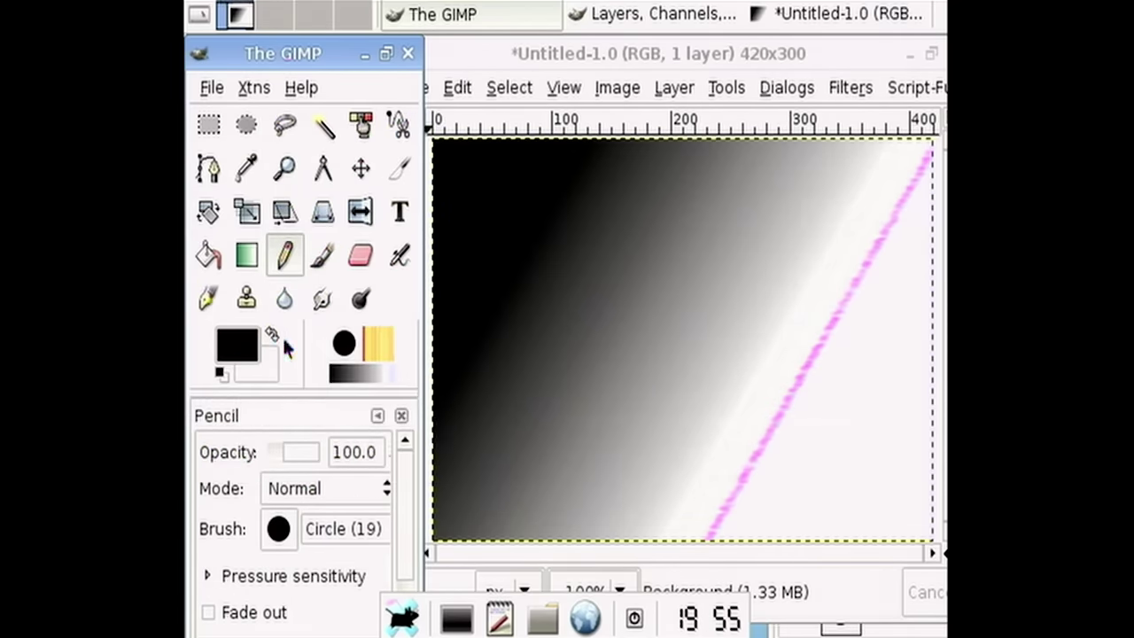
{"action": "left_click", "coordinate": [253, 347]}
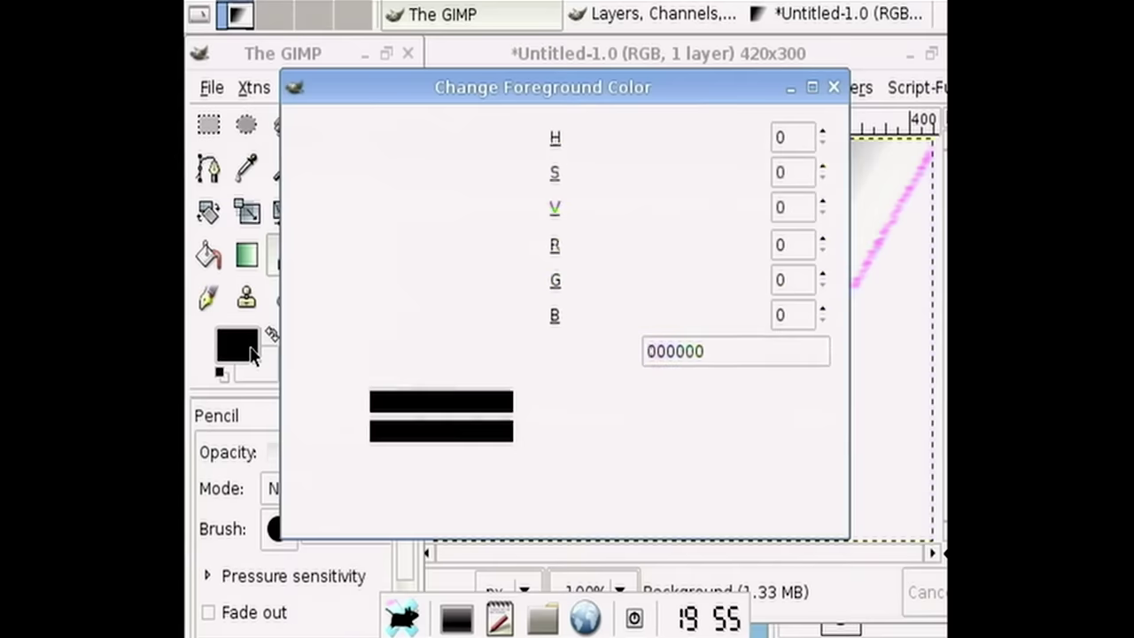
{"action": "left_click", "coordinate": [467, 173]}
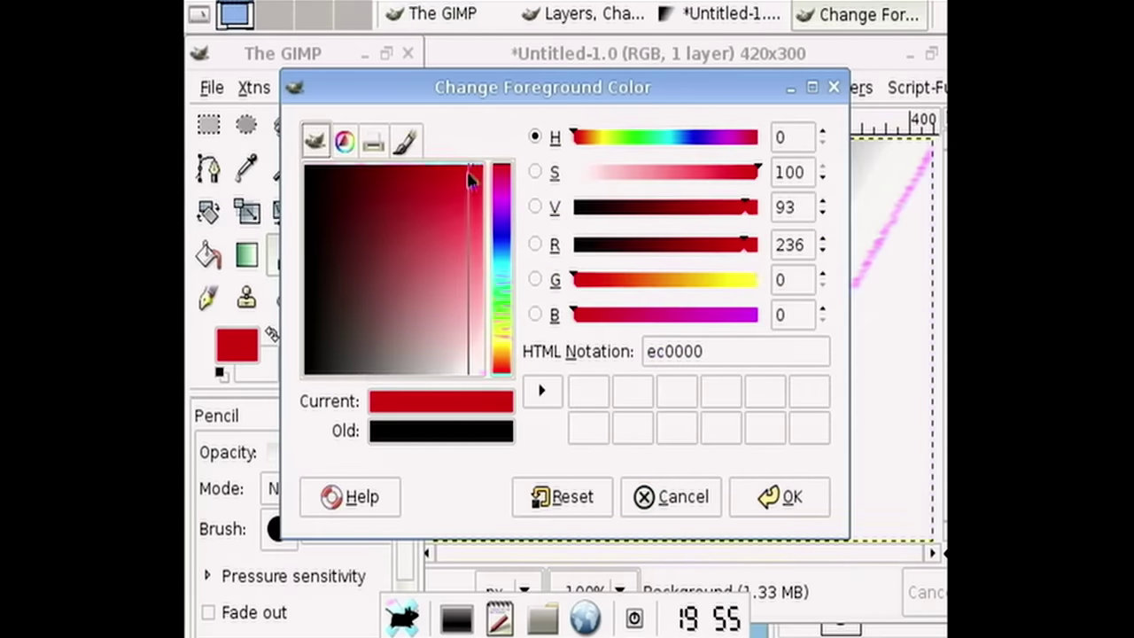
{"action": "left_click", "coordinate": [744, 493]}
- Draw the letters M, J and D in thick red strokes over the gradient
{"action": "mouse_move", "coordinate": [486, 408]}
{"action": "left_mouse_down"}
{"action": "mouse_move", "coordinate": [499, 355]}
{"action": "mouse_move", "coordinate": [595, 282]}
{"action": "left_mouse_up"}
{"action": "left_click_drag", "start_coordinate": [613, 231], "coordinate": [678, 337]}
{"action": "left_click", "coordinate": [807, 157]}
{"action": "left_click_drag", "start_coordinate": [784, 172], "coordinate": [739, 282]}
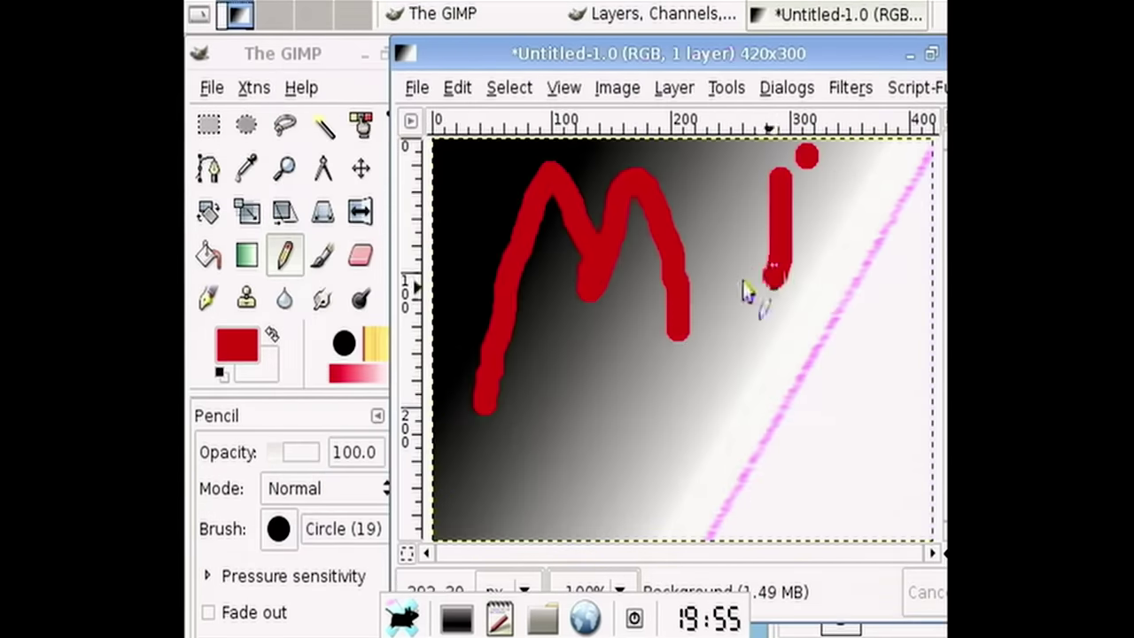
{"action": "left_click_drag", "start_coordinate": [714, 182], "coordinate": [804, 156]}
{"action": "left_click_drag", "start_coordinate": [725, 356], "coordinate": [747, 412]}
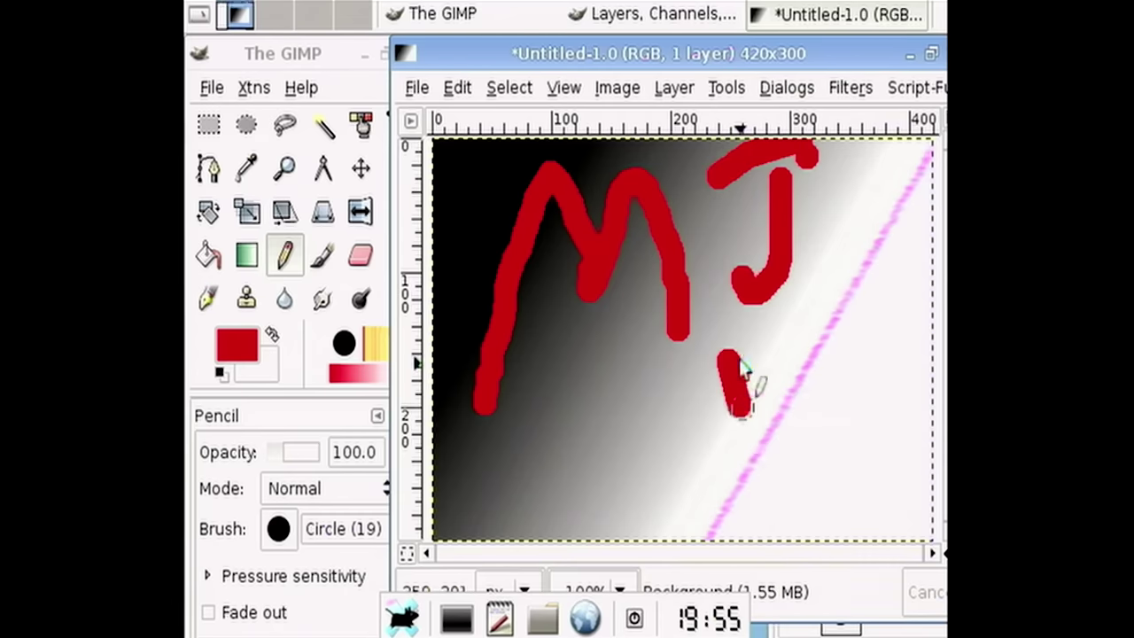
{"action": "left_click_drag", "start_coordinate": [744, 328], "coordinate": [906, 286]}
{"action": "left_click_drag", "start_coordinate": [937, 357], "coordinate": [772, 519]}
{"action": "mouse_move", "coordinate": [733, 394]}
{"action": "left_mouse_down"}
{"action": "mouse_move", "coordinate": [772, 470]}
{"action": "mouse_move", "coordinate": [780, 530]}
{"action": "left_mouse_up"}
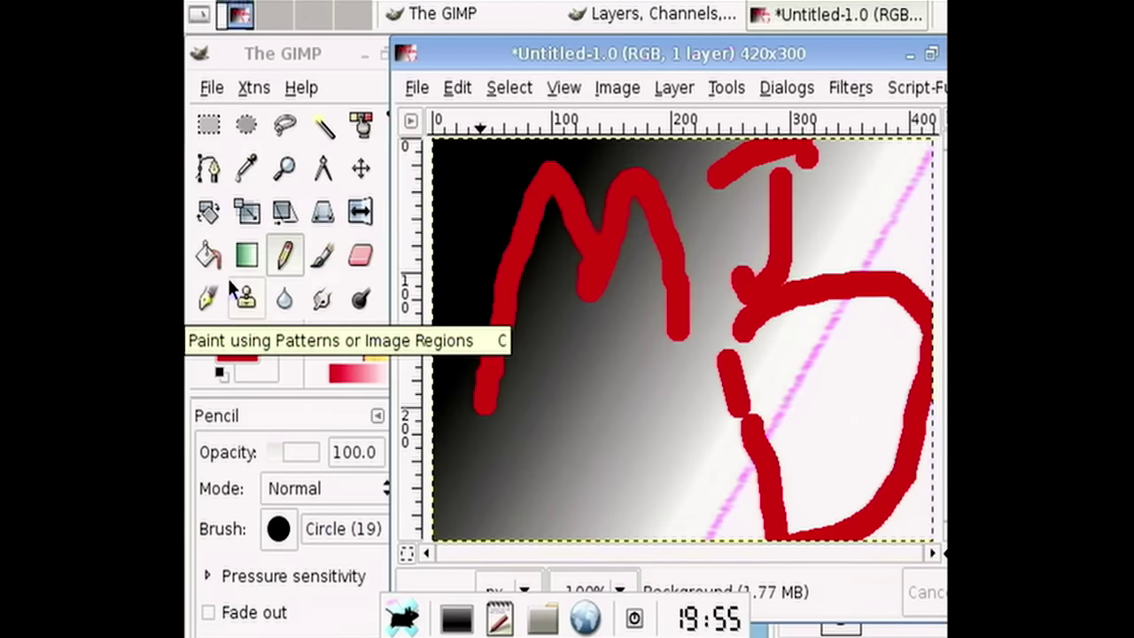
{"action": "left_click", "coordinate": [208, 256]}
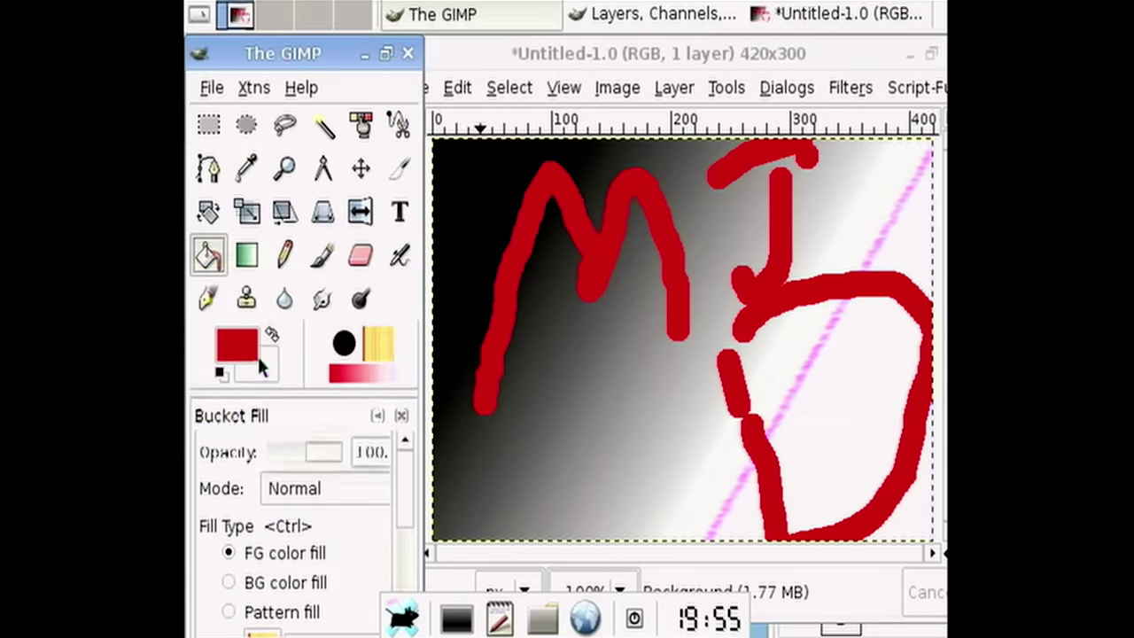
- Fill the inside of the D with blue 3200ec
{"action": "left_click", "coordinate": [255, 351]}
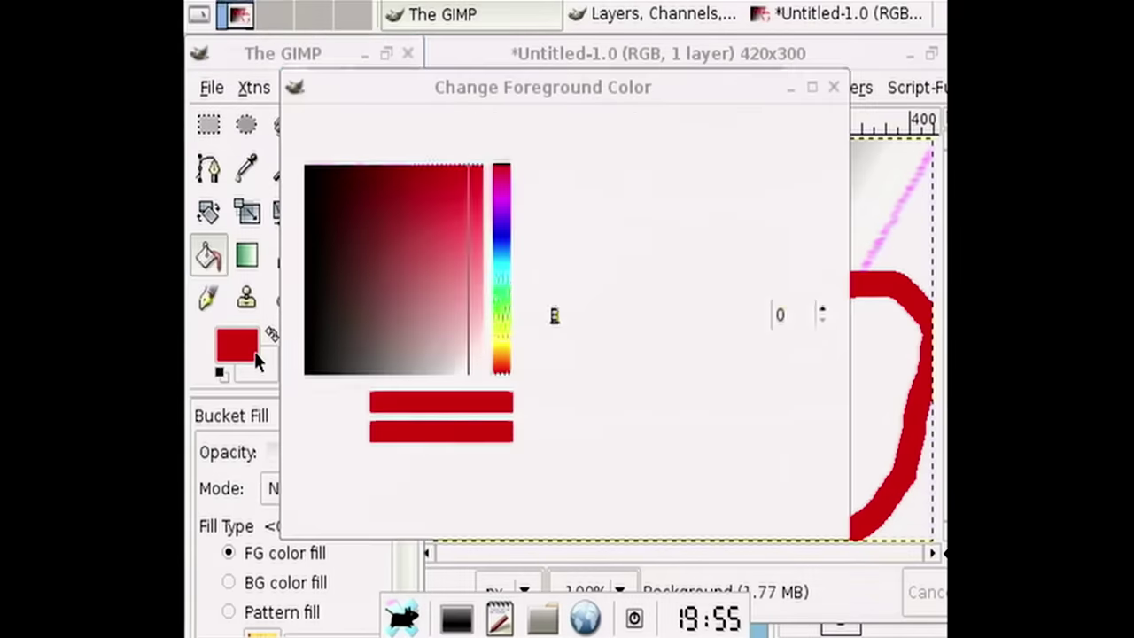
{"action": "left_click", "coordinate": [512, 231]}
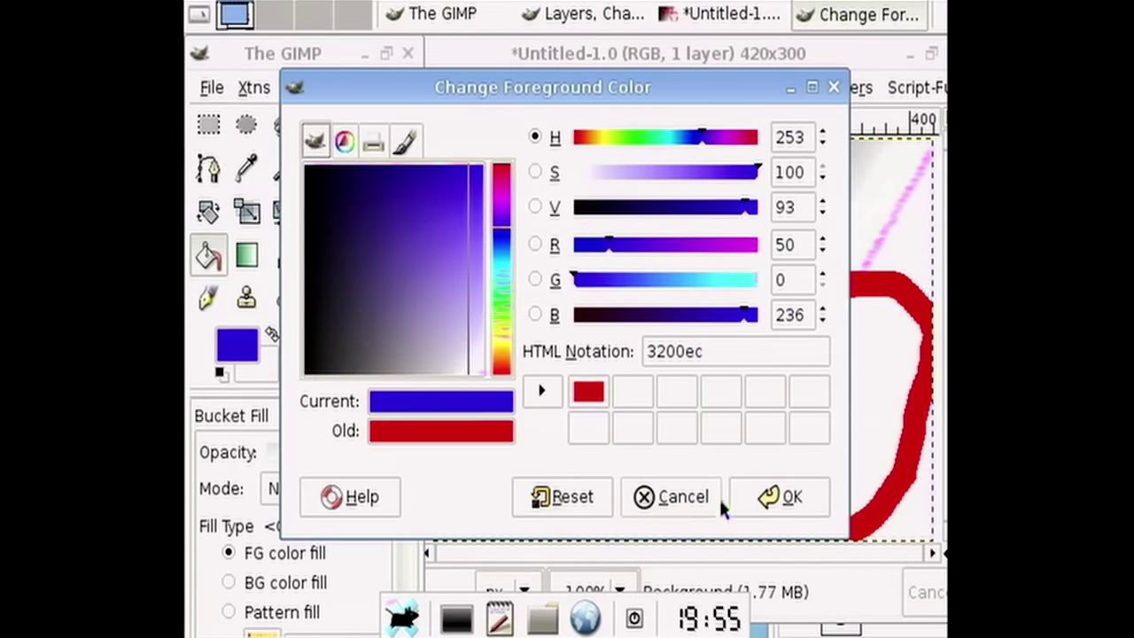
{"action": "left_click", "coordinate": [746, 501]}
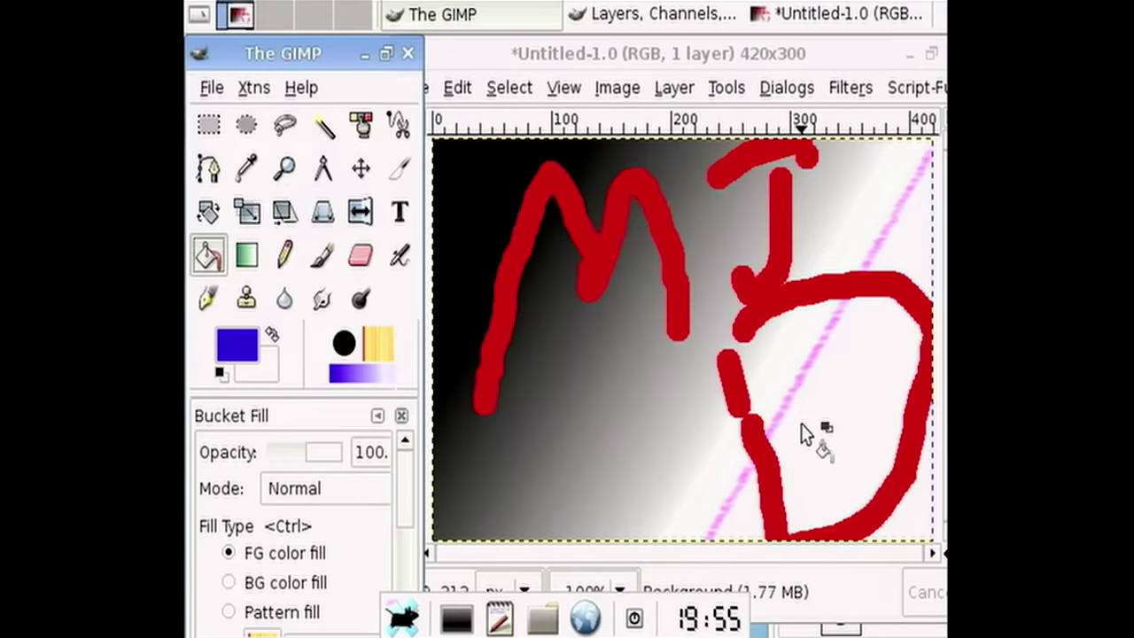
{"action": "left_click", "coordinate": [754, 347]}
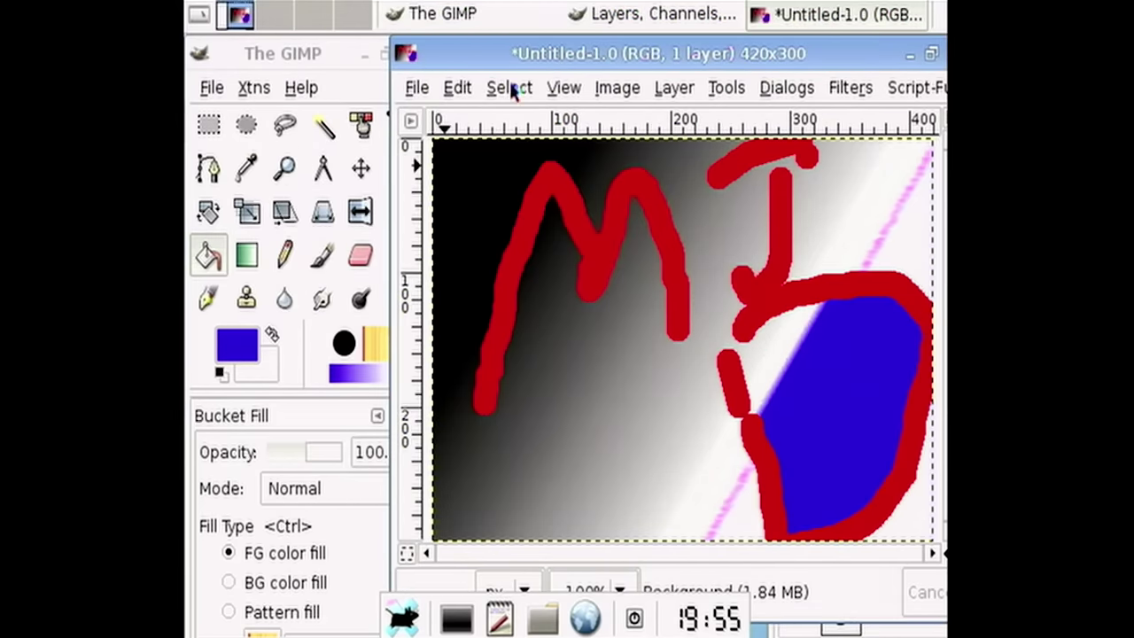
- Save the image as mjd.xcf in GIMP XCF format on the Desktop
{"action": "left_click", "coordinate": [421, 92]}
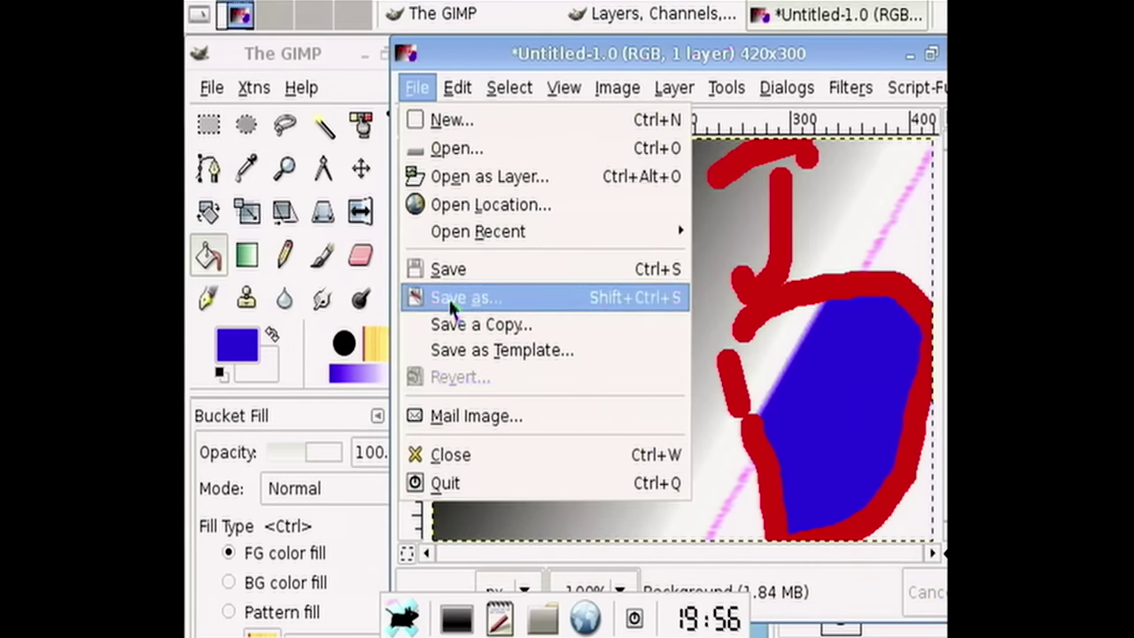
{"action": "left_click", "coordinate": [449, 297]}
{"action": "left_click", "coordinate": [396, 461]}
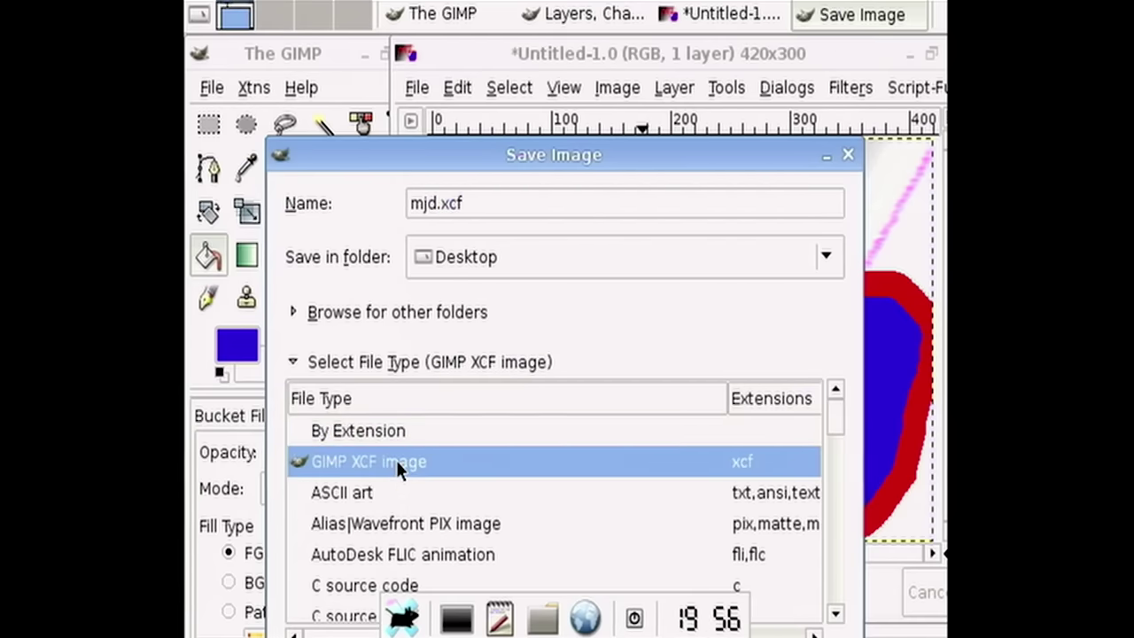
{"action": "key", "text": "Return"}
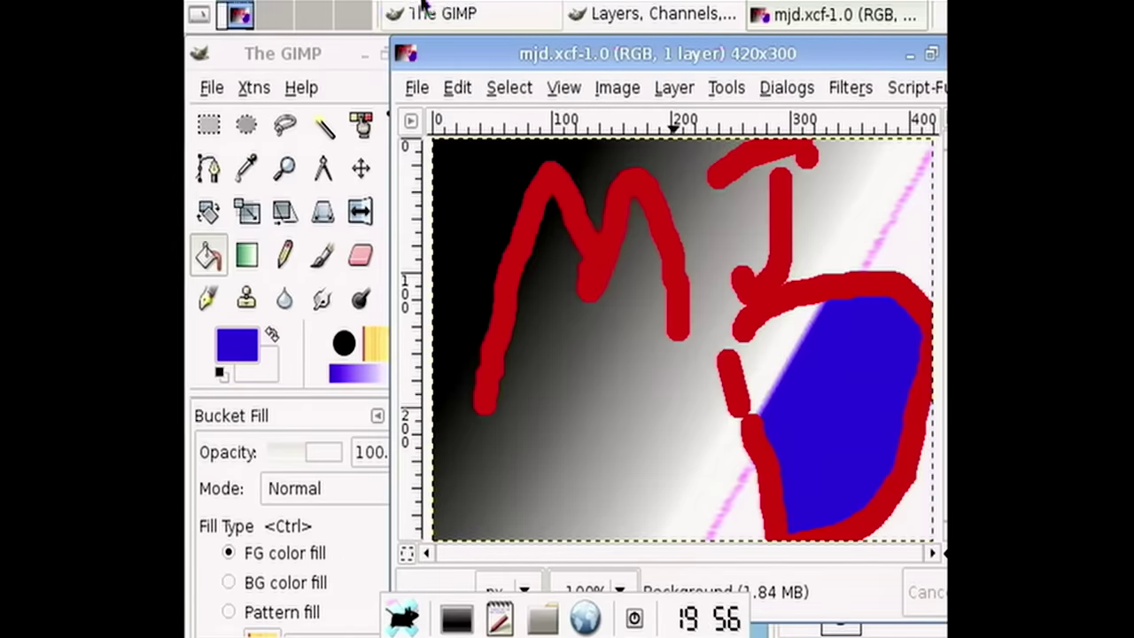
- Close GIMP and all its windows
{"action": "left_click", "coordinate": [249, 41]}
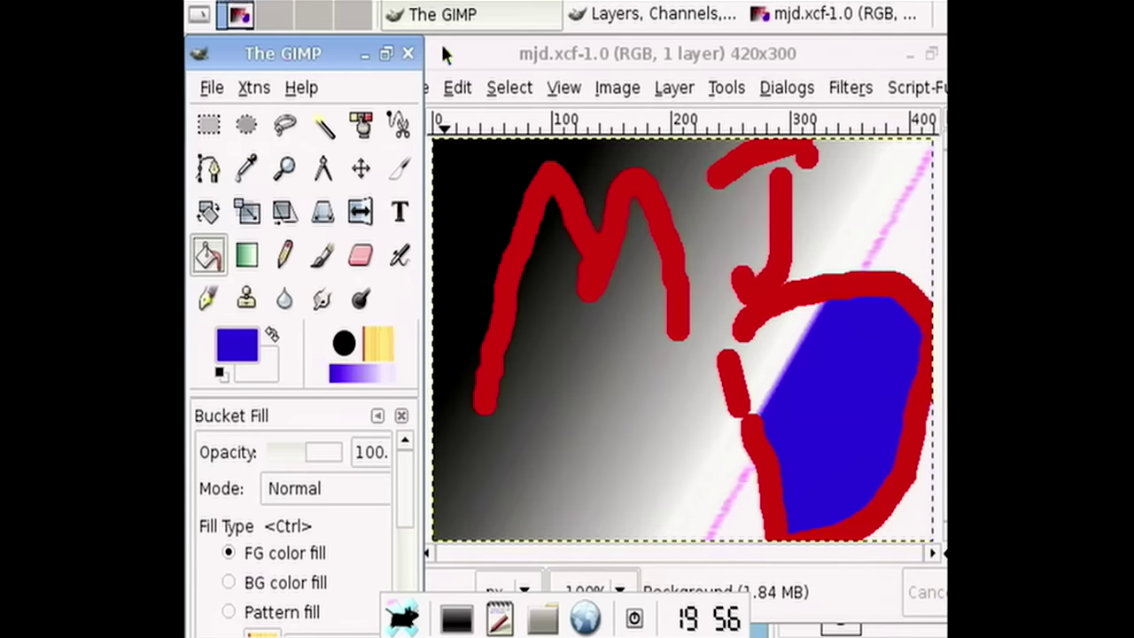
{"action": "left_click_drag", "start_coordinate": [441, 42], "coordinate": [183, 117]}
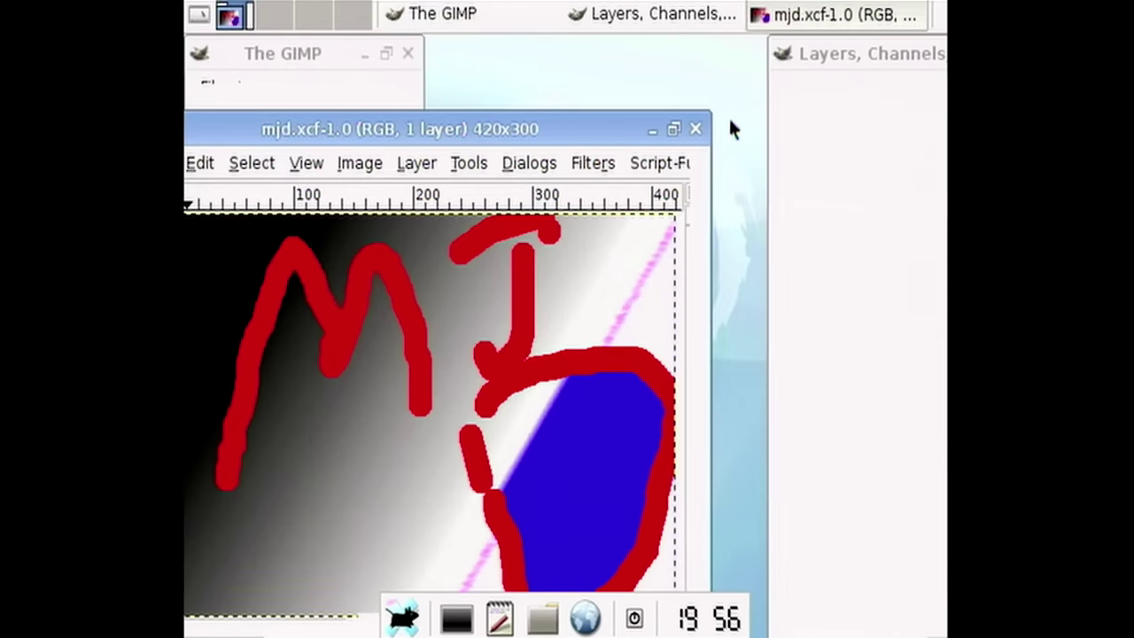
{"action": "left_click", "coordinate": [696, 129]}
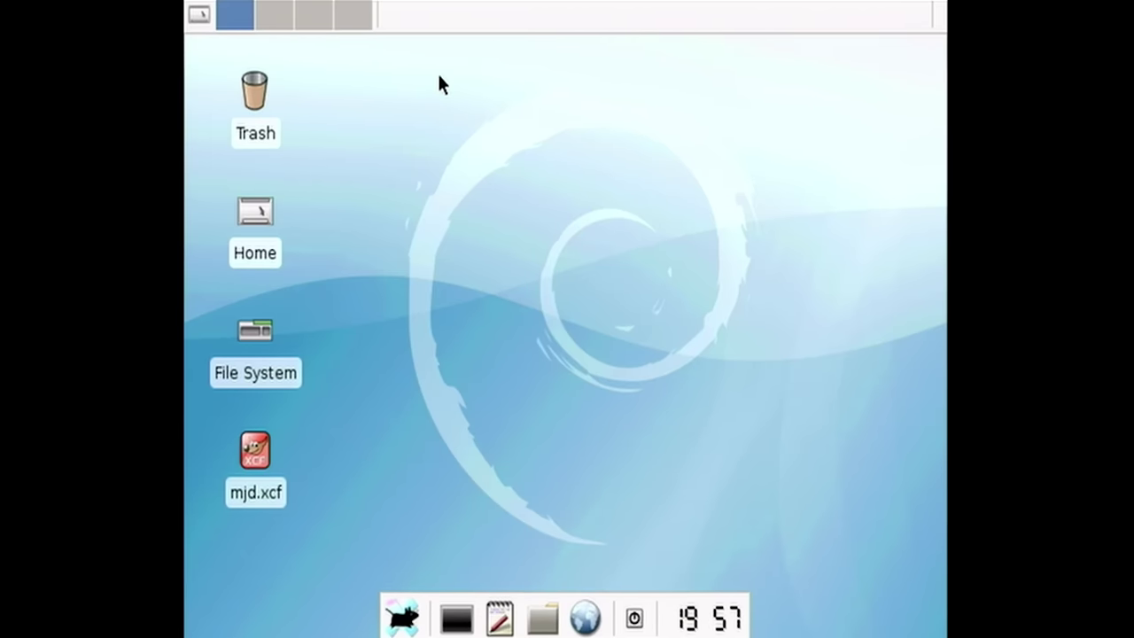
- Launch VLC media player from the desktop menu
{"action": "right_click", "coordinate": [397, 156]}
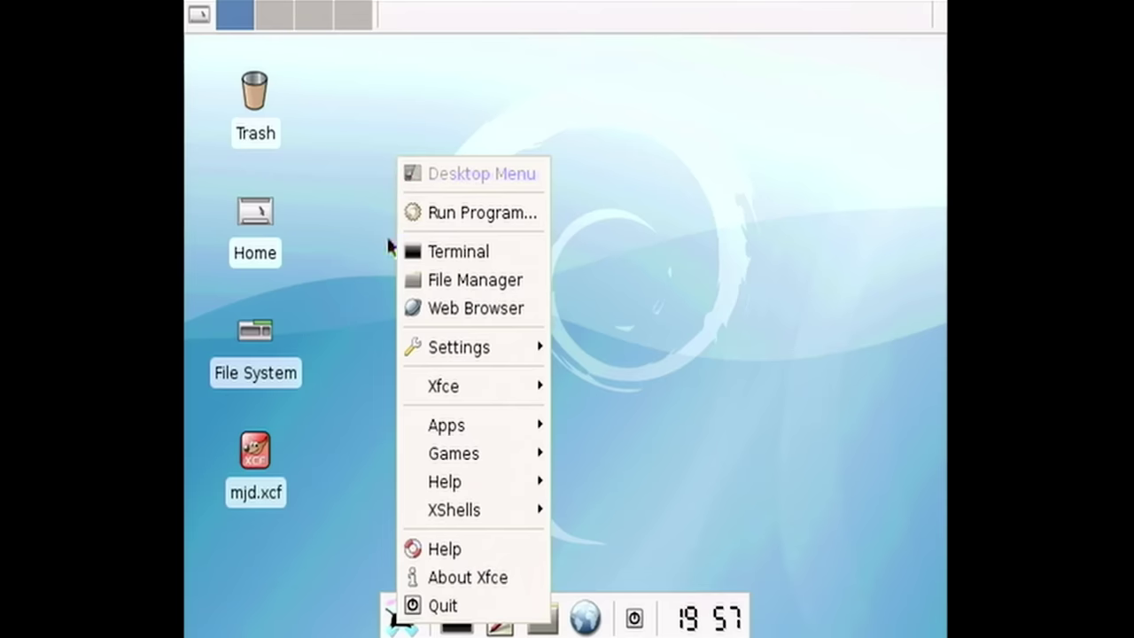
{"action": "mouse_move", "coordinate": [483, 425]}
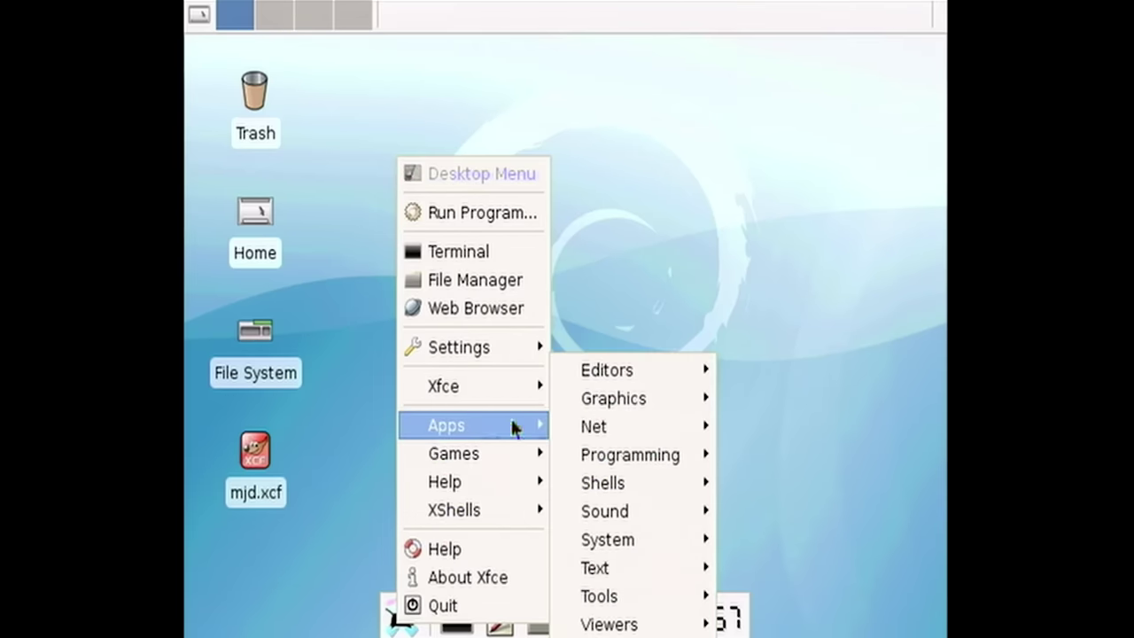
{"action": "mouse_move", "coordinate": [654, 627]}
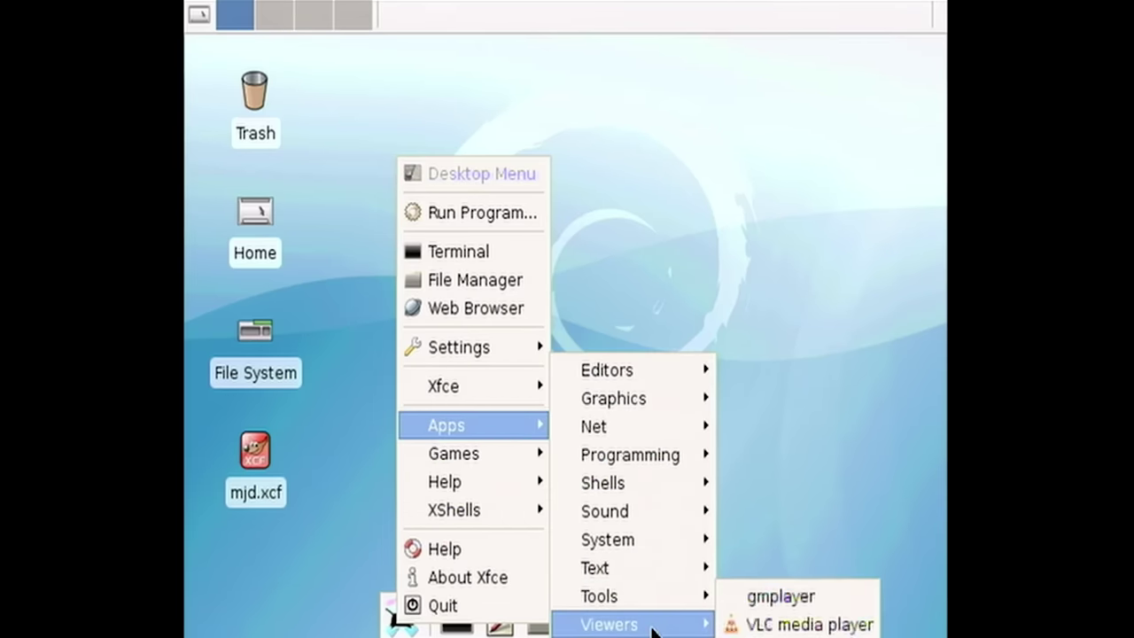
{"action": "left_click", "coordinate": [722, 625]}
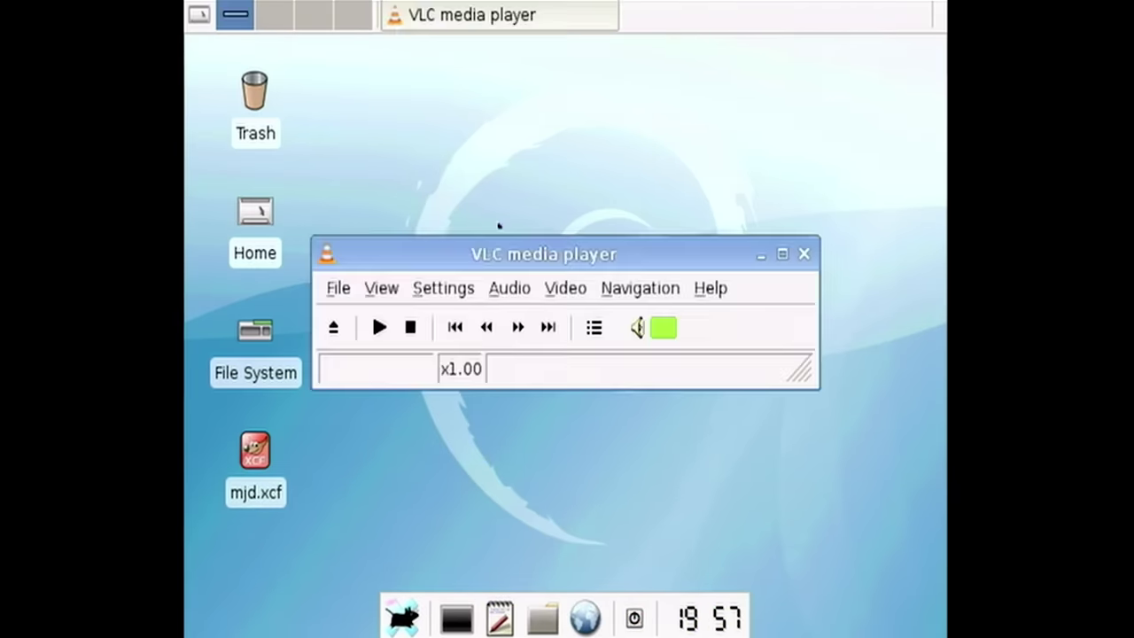
{"action": "left_click_drag", "start_coordinate": [499, 241], "coordinate": [472, 102]}
- Open the DVD (menus) disc at dvd://, start playback, and enlarge the player window
{"action": "left_click", "coordinate": [309, 146]}
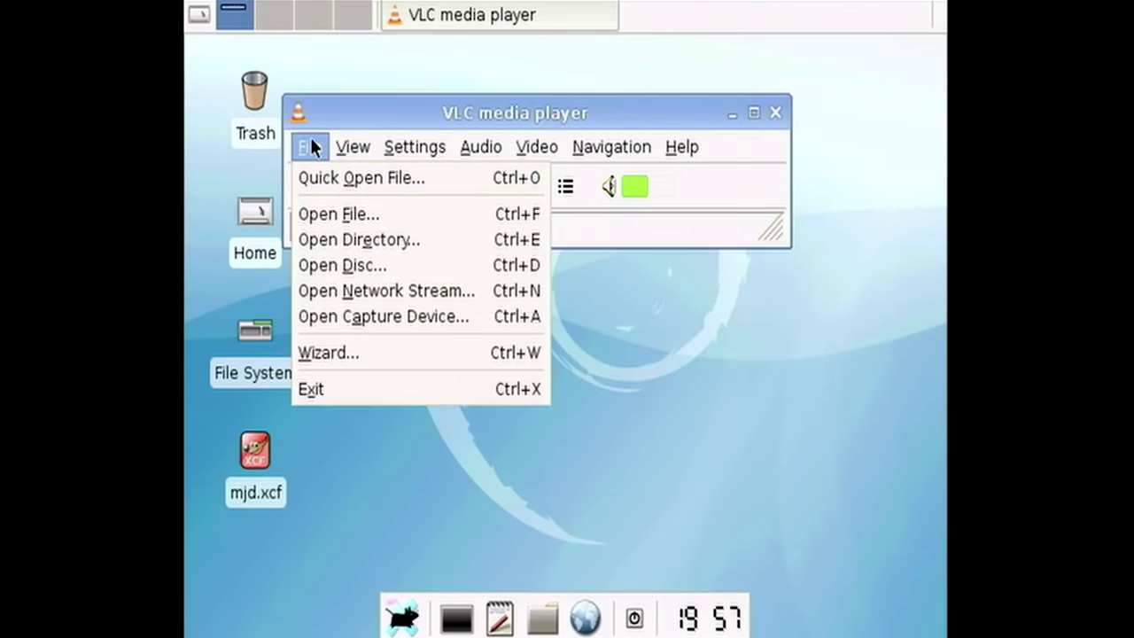
{"action": "left_click", "coordinate": [390, 264]}
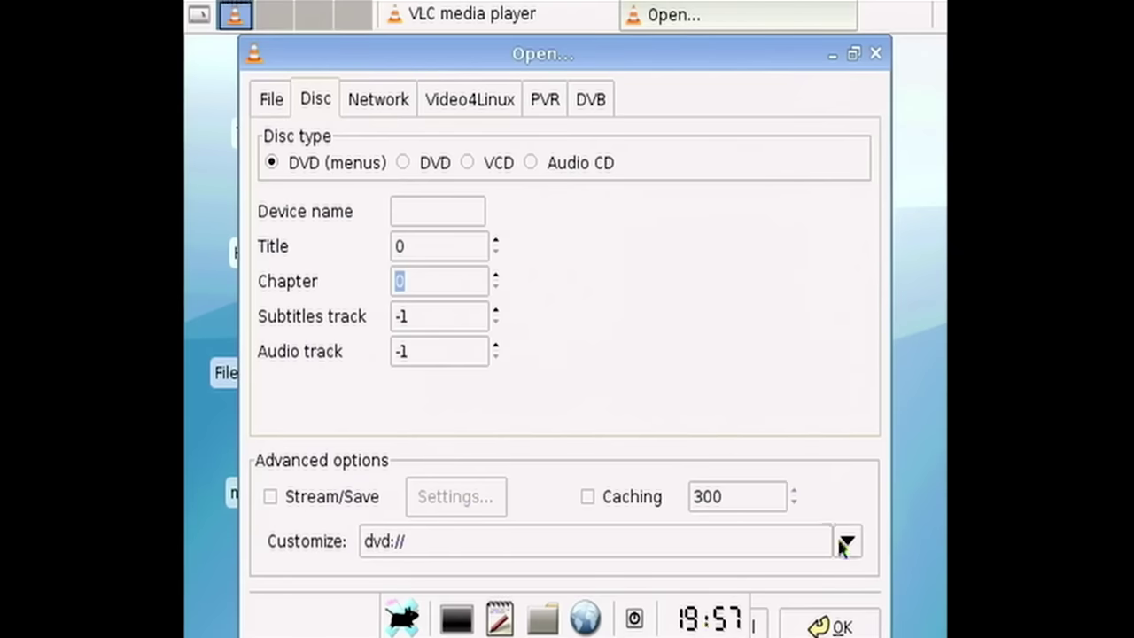
{"action": "left_click", "coordinate": [840, 626]}
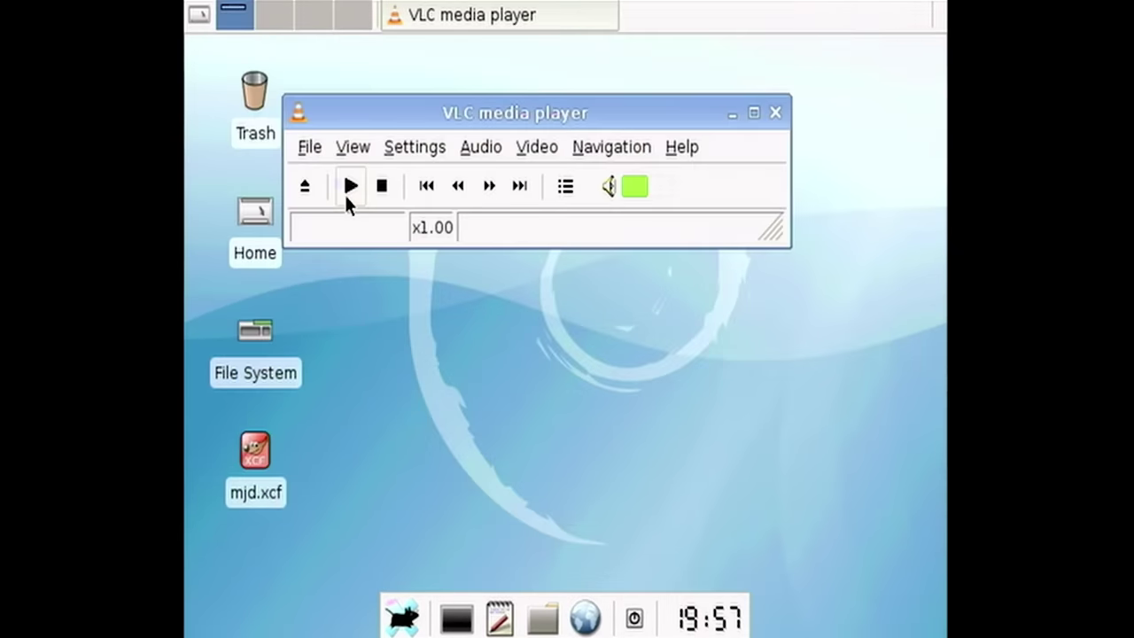
{"action": "left_click", "coordinate": [346, 188]}
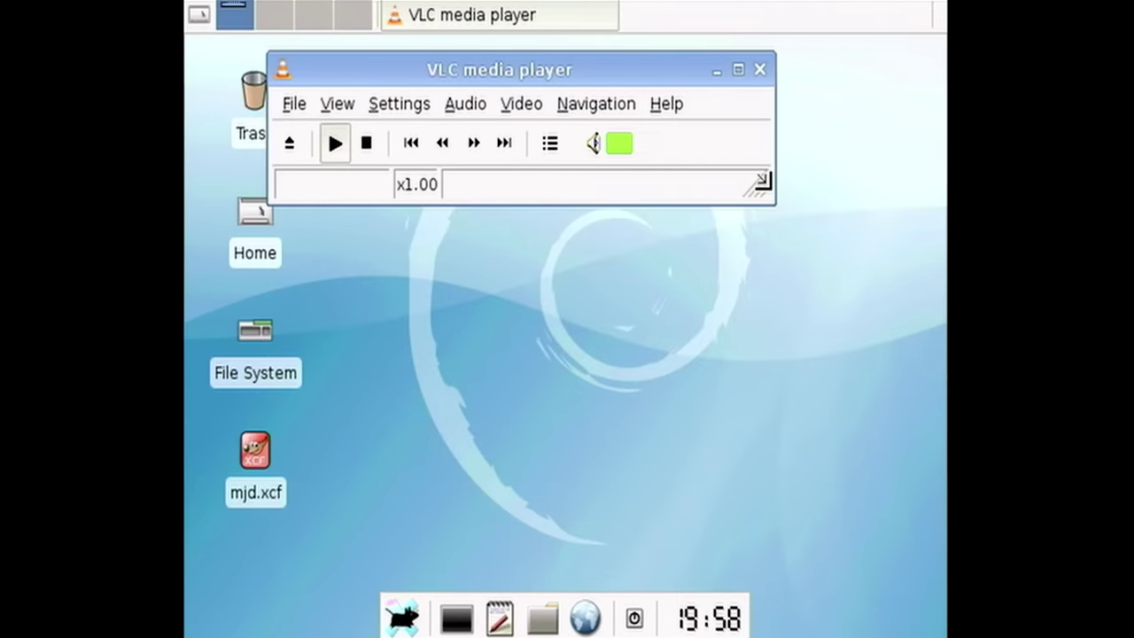
{"action": "left_click_drag", "start_coordinate": [763, 176], "coordinate": [915, 452]}
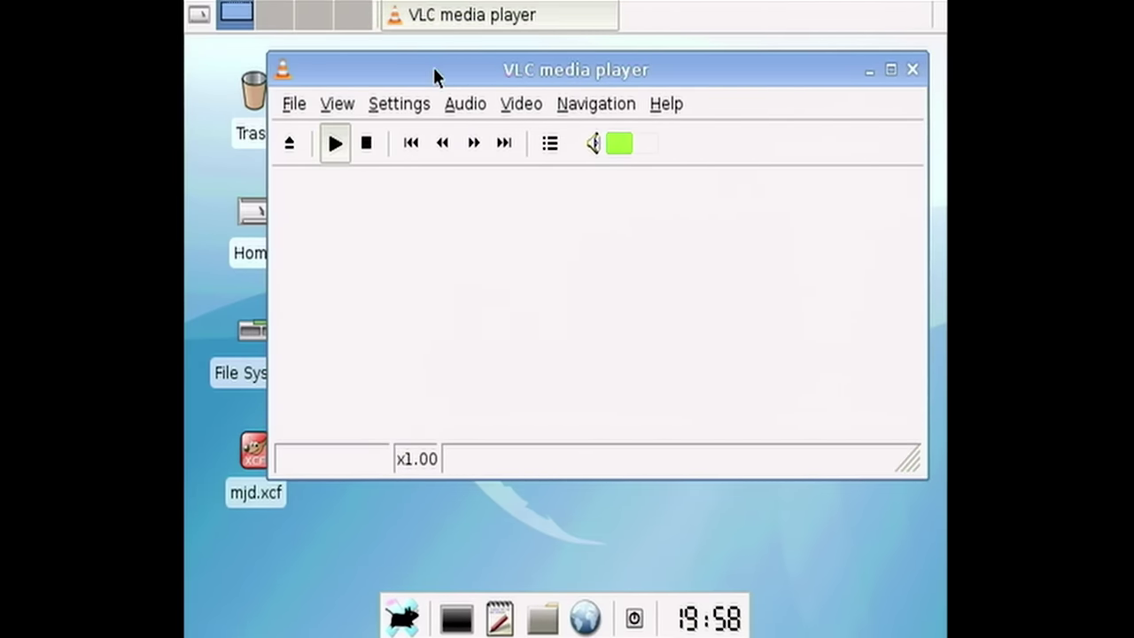
{"action": "left_click_drag", "start_coordinate": [433, 68], "coordinate": [420, 78]}
{"action": "left_click", "coordinate": [327, 112]}
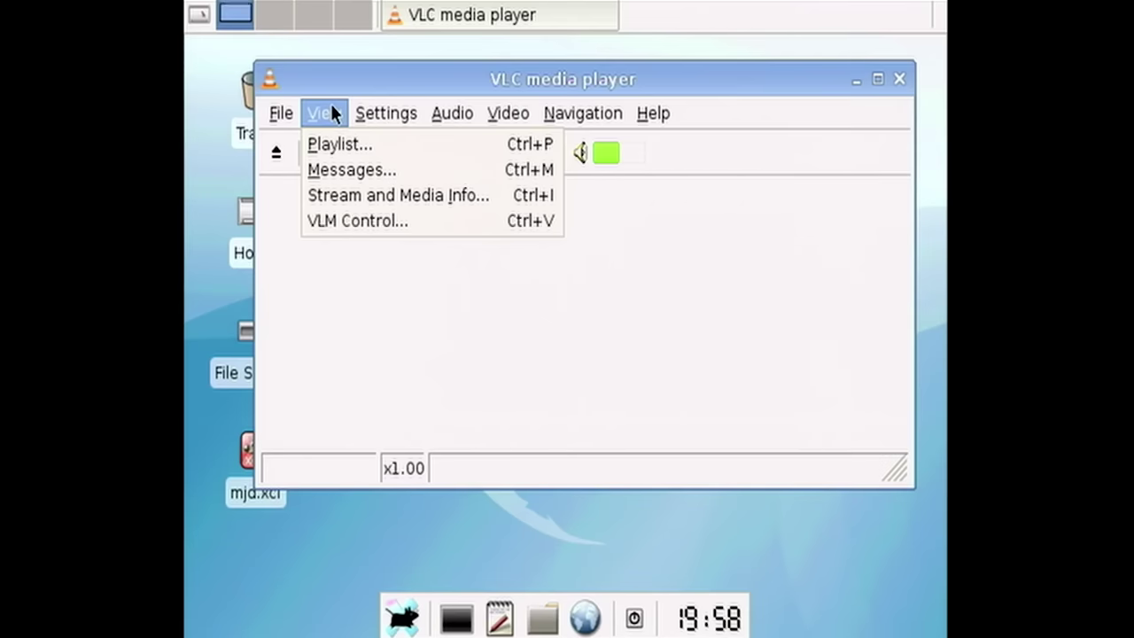
{"action": "mouse_move", "coordinate": [268, 115]}
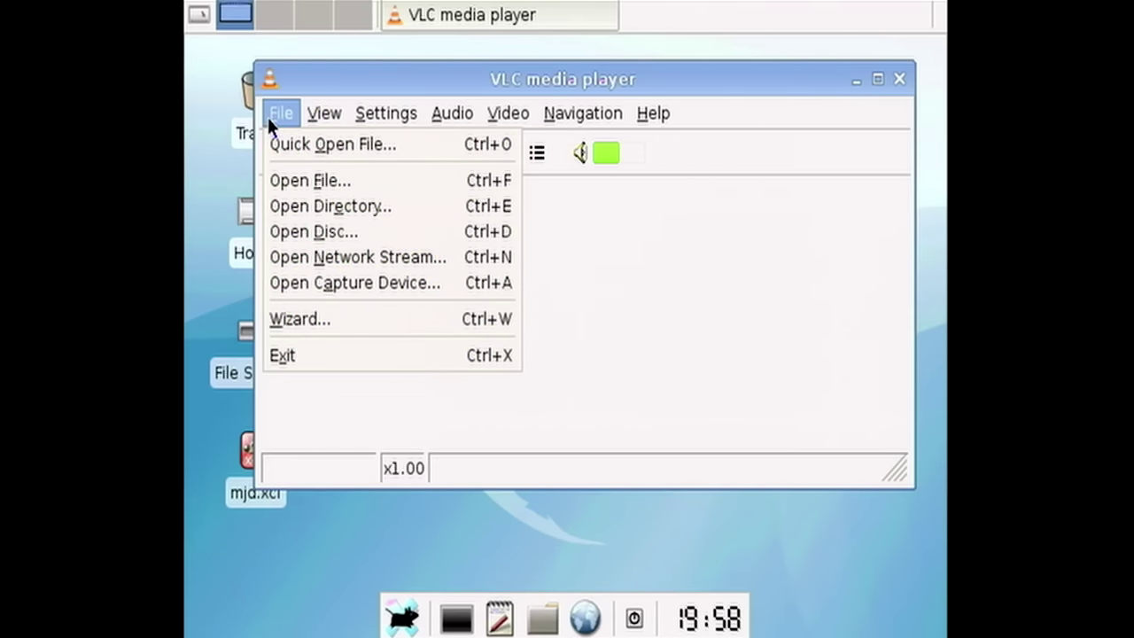
{"action": "left_click", "coordinate": [302, 233]}
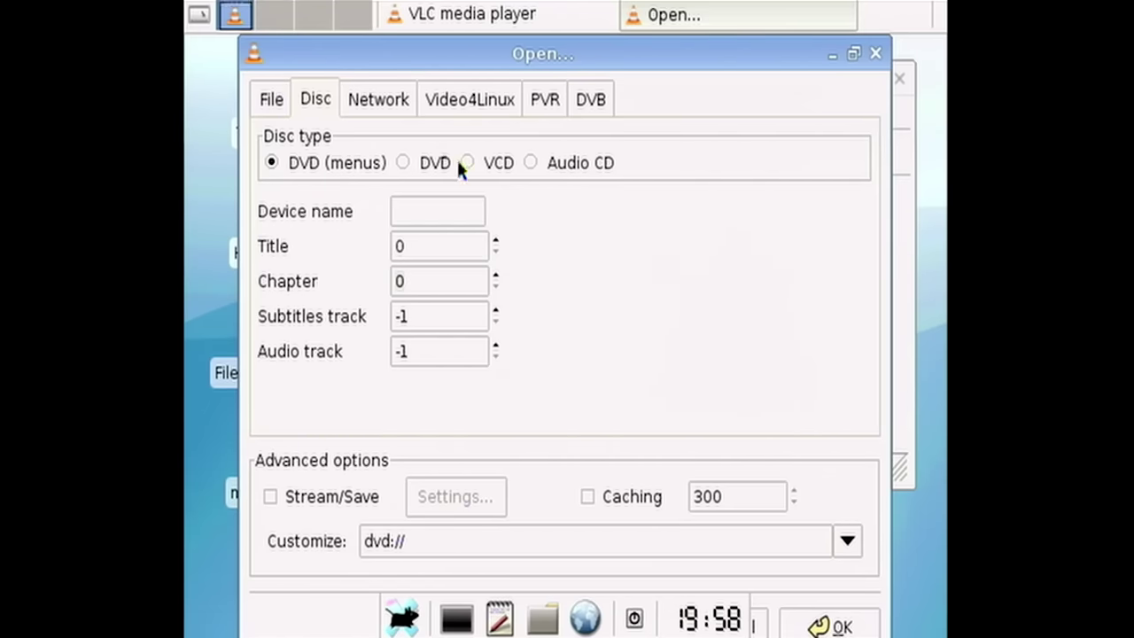
{"action": "left_click_drag", "start_coordinate": [375, 56], "coordinate": [521, 88]}
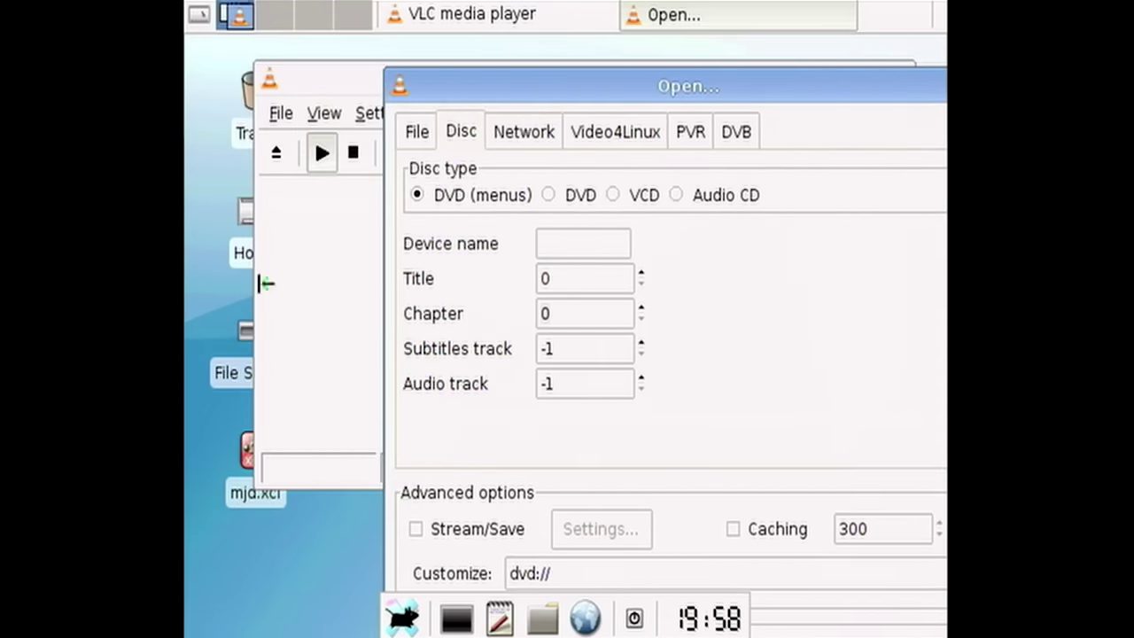
{"action": "left_click_drag", "start_coordinate": [327, 83], "coordinate": [452, 412]}
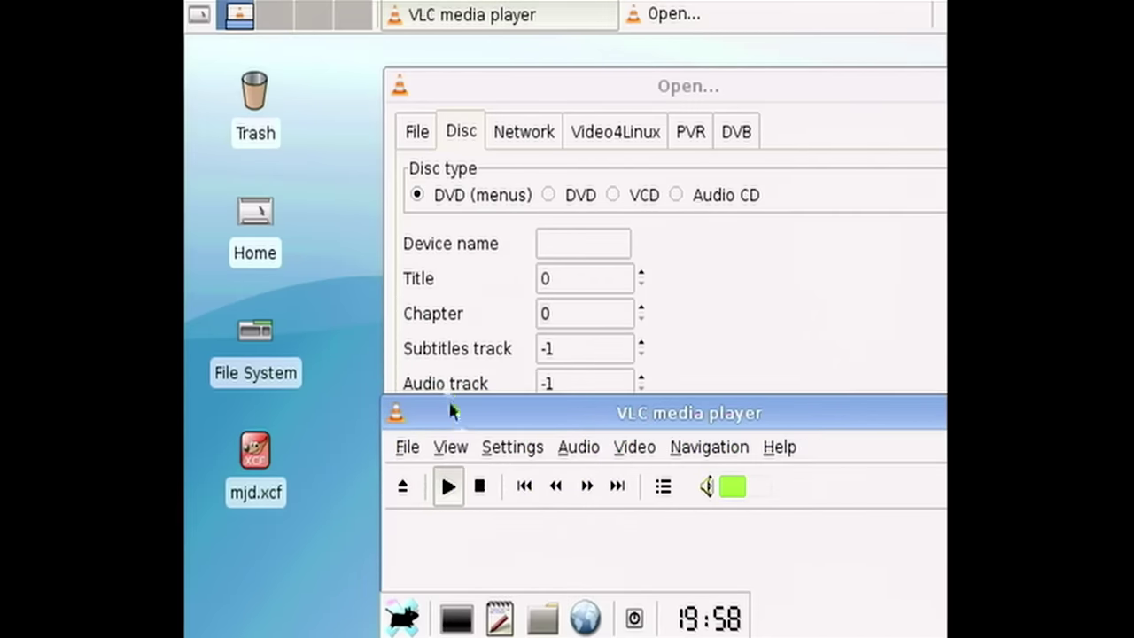
{"action": "left_click_drag", "start_coordinate": [529, 86], "coordinate": [582, 252]}
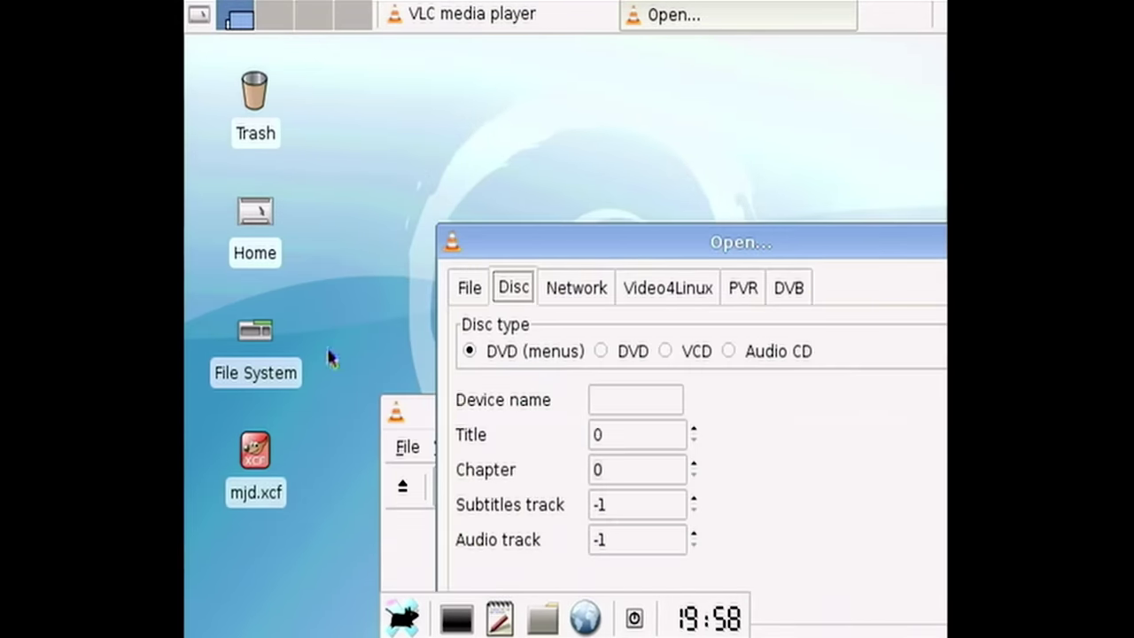
{"action": "left_click", "coordinate": [264, 326]}
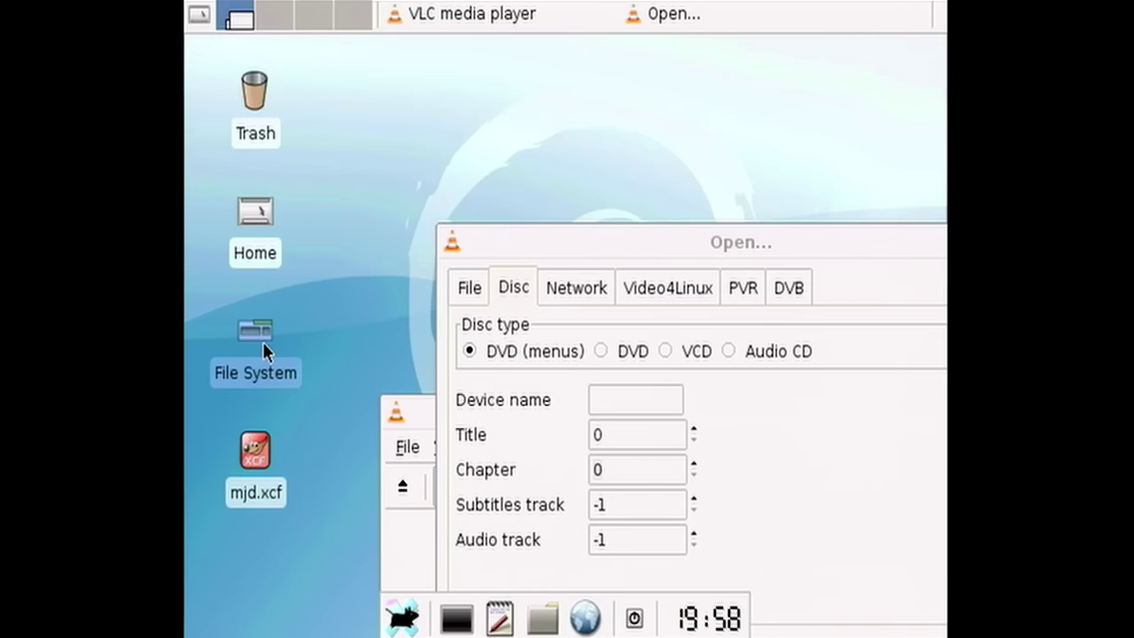
{"action": "double_click", "coordinate": [262, 341]}
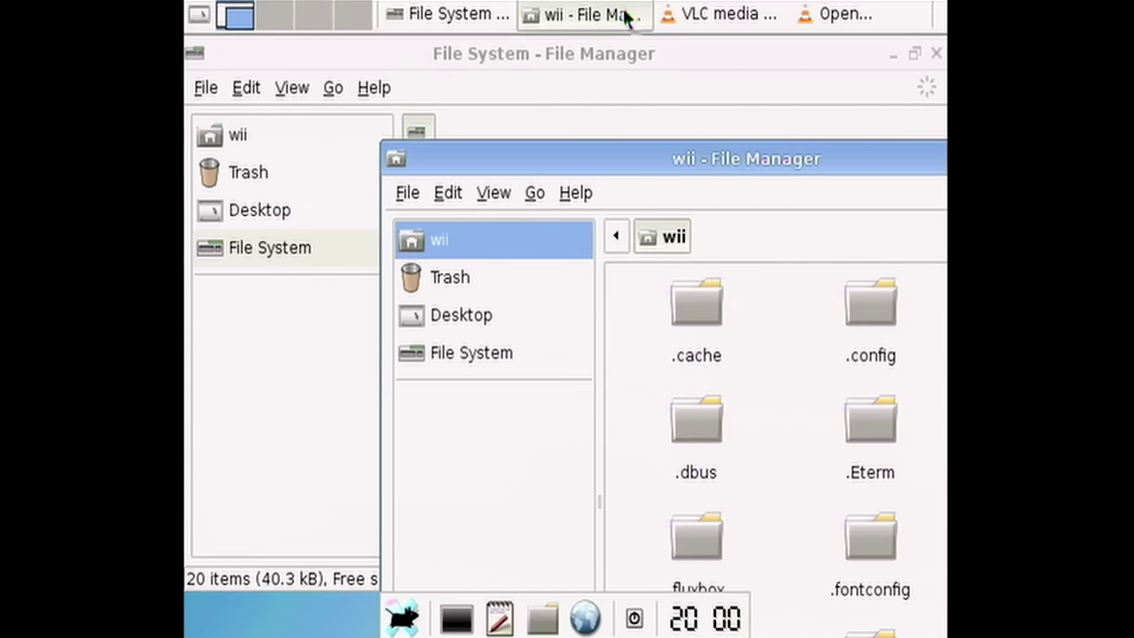
{"action": "left_click_drag", "start_coordinate": [600, 163], "coordinate": [205, 88]}
{"action": "left_click_drag", "start_coordinate": [582, 73], "coordinate": [594, 73]}
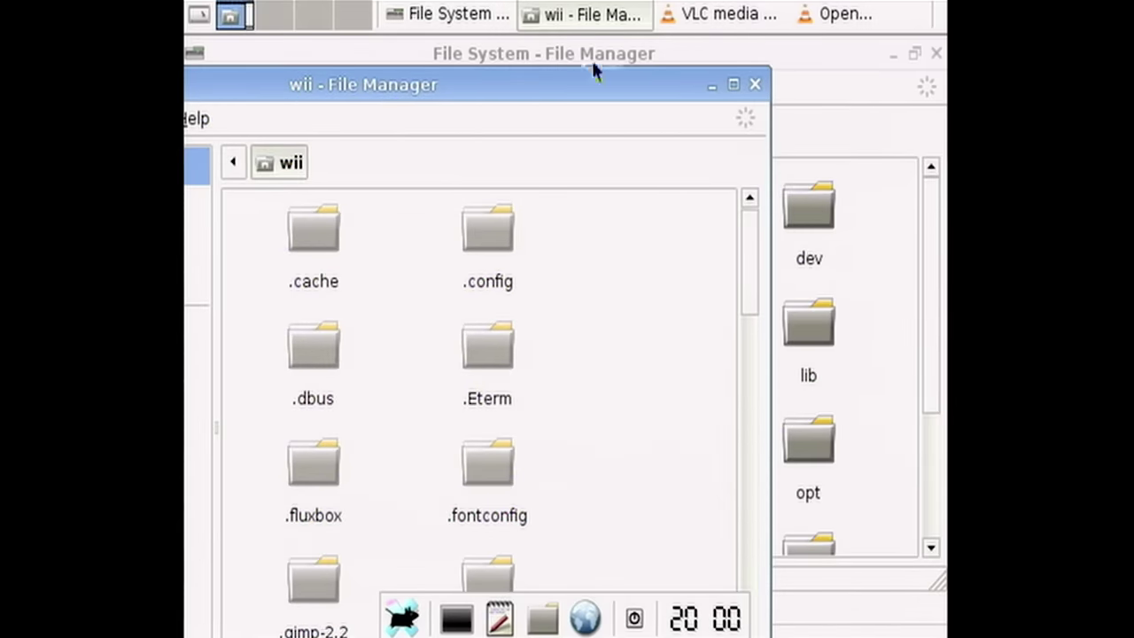
{"action": "left_click", "coordinate": [754, 85]}
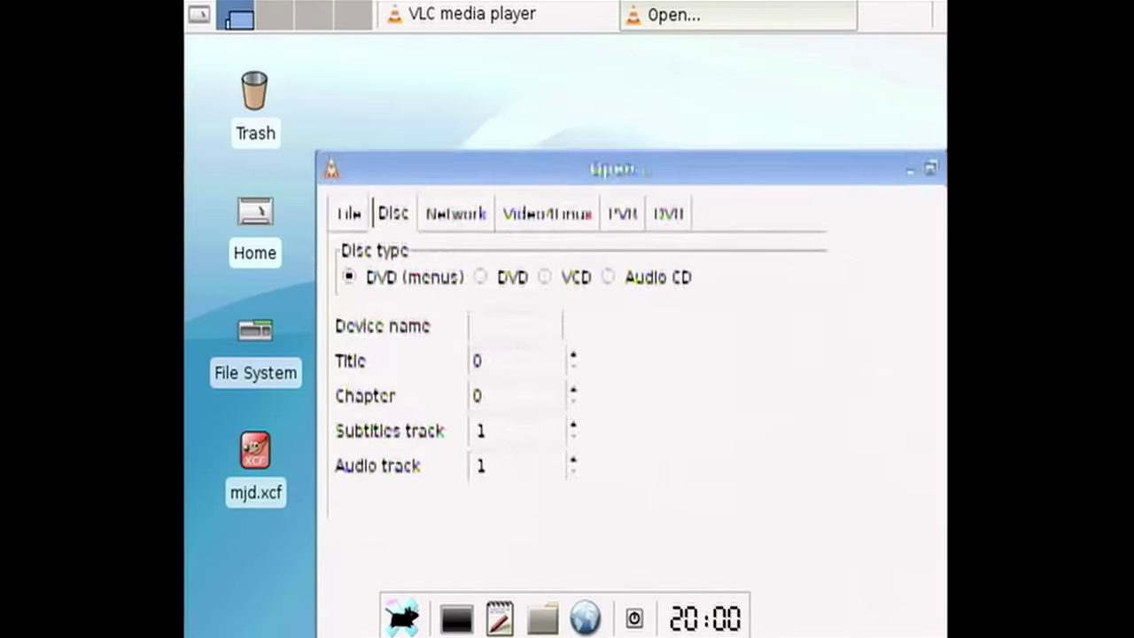
{"action": "left_click_drag", "start_coordinate": [719, 81], "coordinate": [818, 57]}
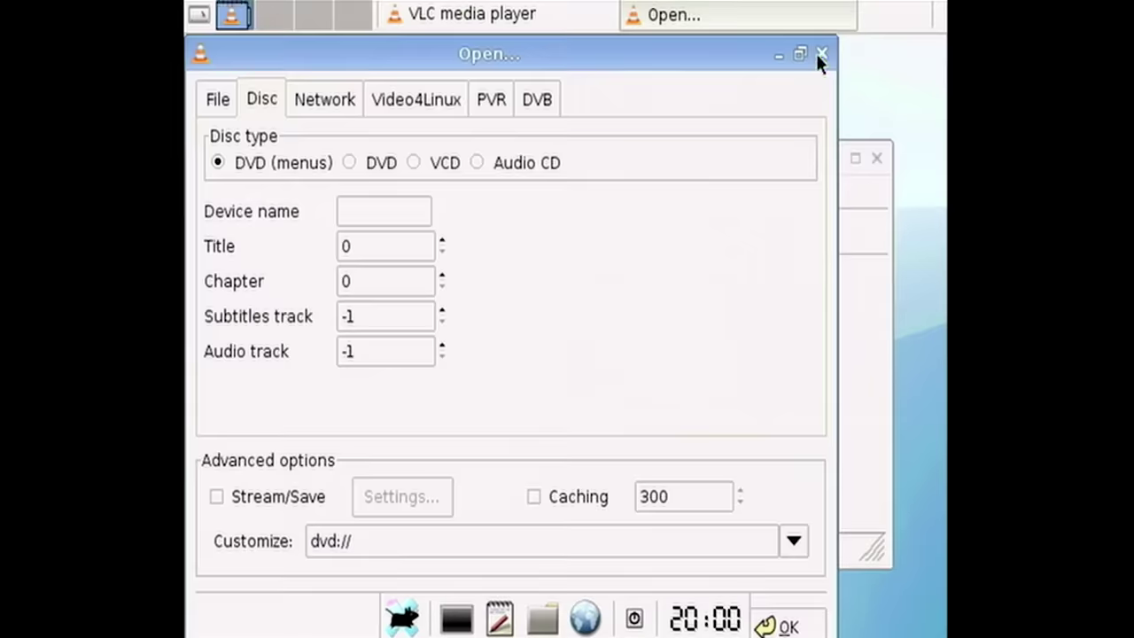
{"action": "left_click", "coordinate": [820, 56]}
- Launch MPlayer from the desktop menu and move its controls above VLC
{"action": "right_click", "coordinate": [534, 108]}
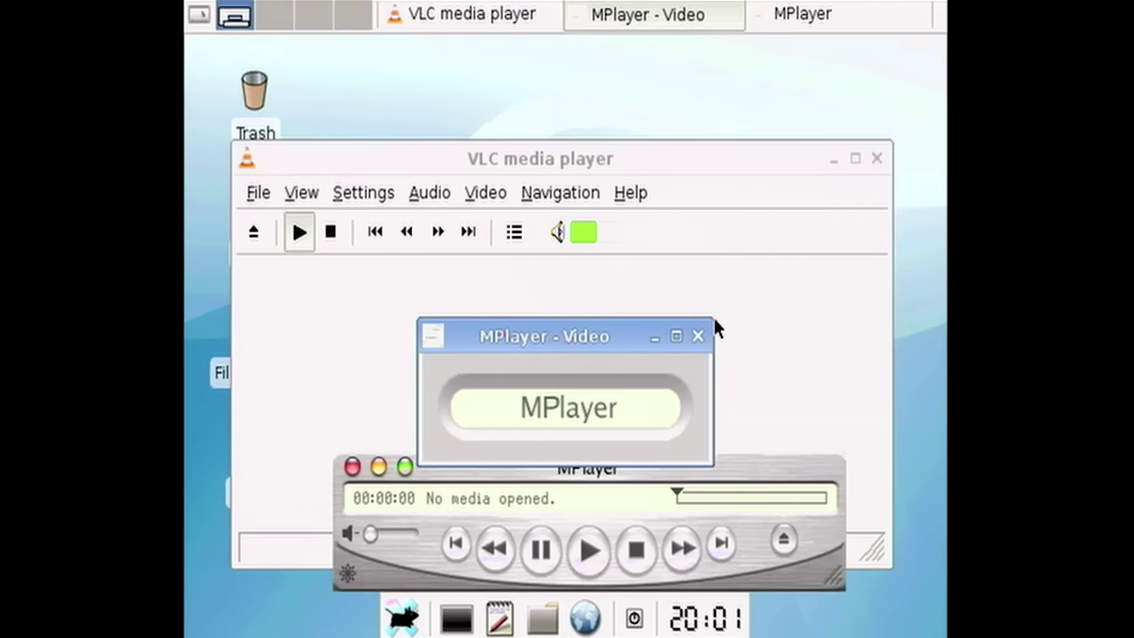
{"action": "left_click", "coordinate": [715, 322]}
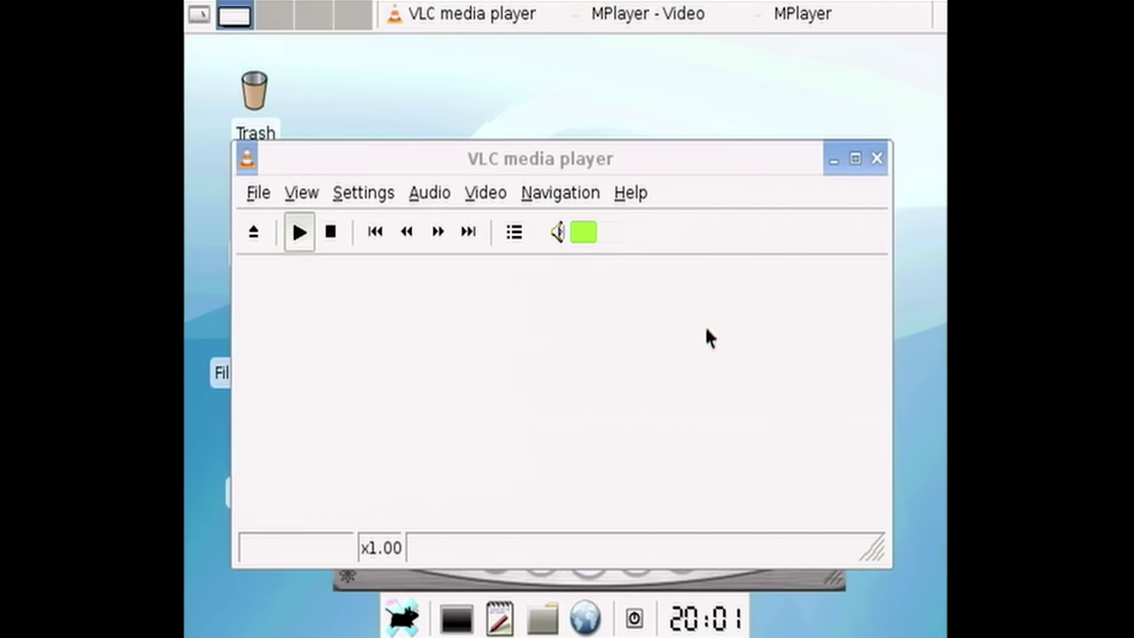
{"action": "left_click", "coordinate": [762, 580]}
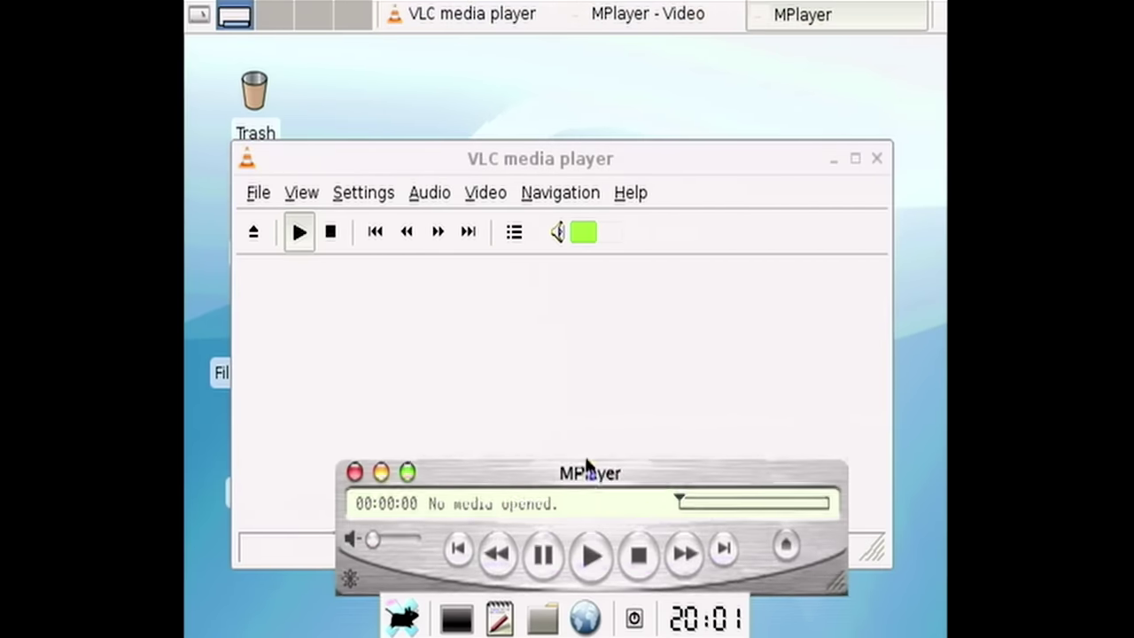
{"action": "left_click_drag", "start_coordinate": [588, 470], "coordinate": [528, 246]}
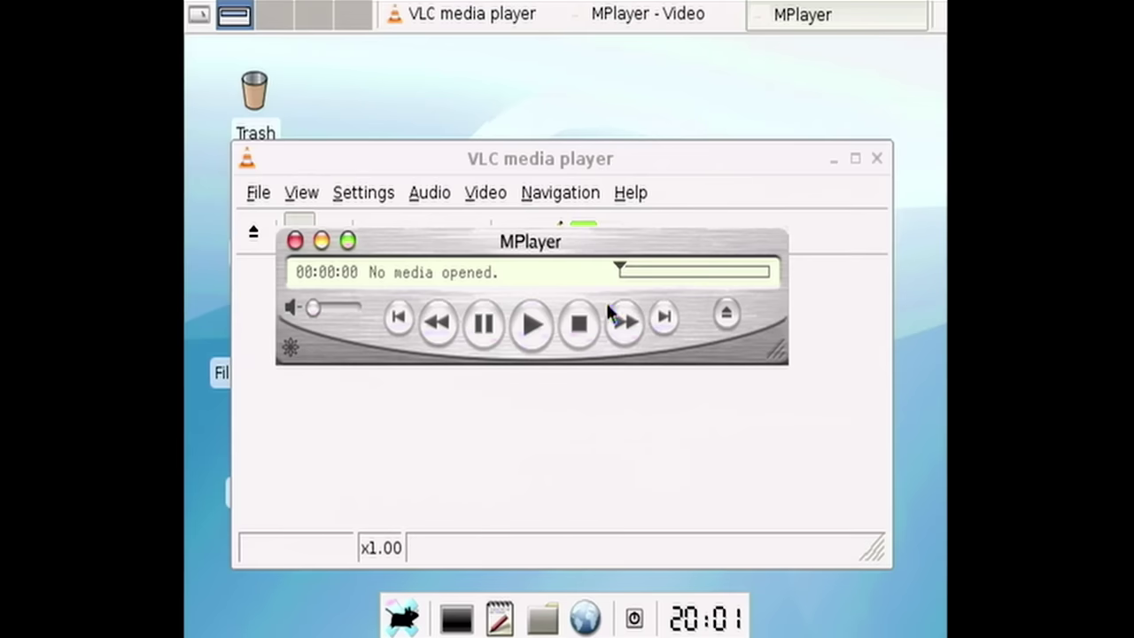
- Try playing the DVD in MPlayer, dismiss the 'Failed to open dvd://1.' error, and close MPlayer
{"action": "right_click", "coordinate": [581, 239]}
{"action": "mouse_move", "coordinate": [638, 220]}
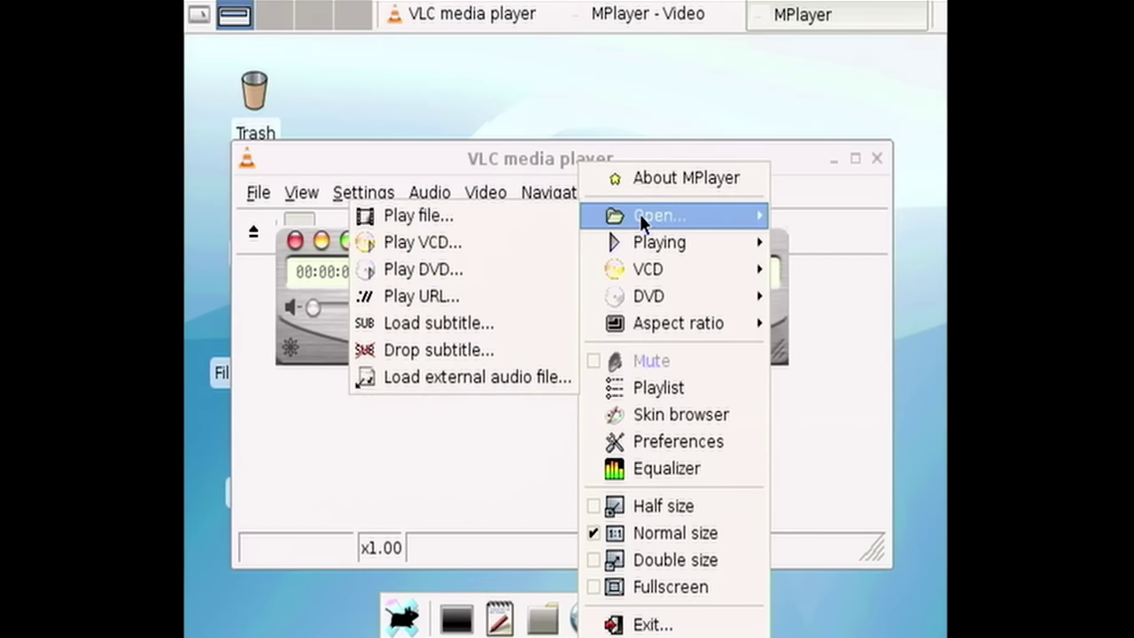
{"action": "left_click", "coordinate": [525, 269]}
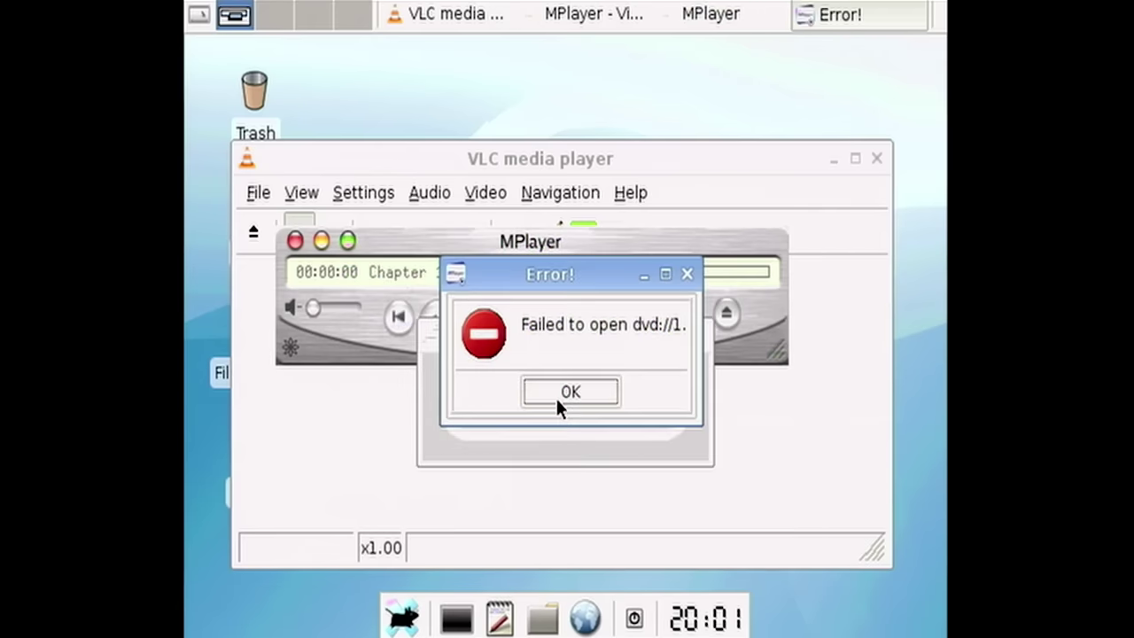
{"action": "left_click", "coordinate": [564, 403]}
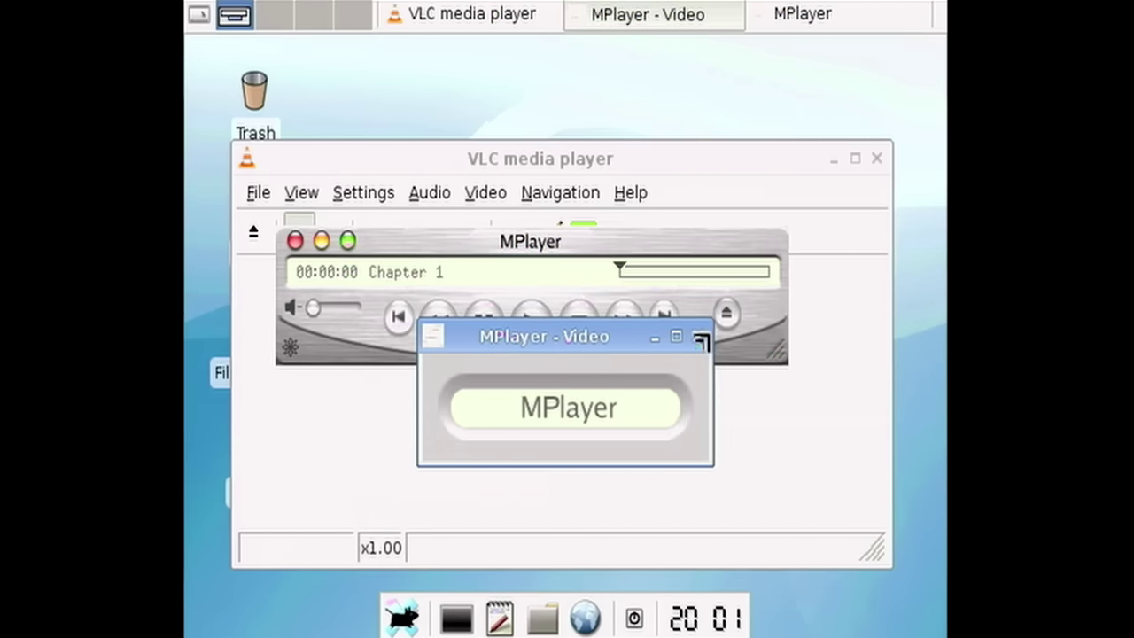
{"action": "left_click", "coordinate": [698, 336]}
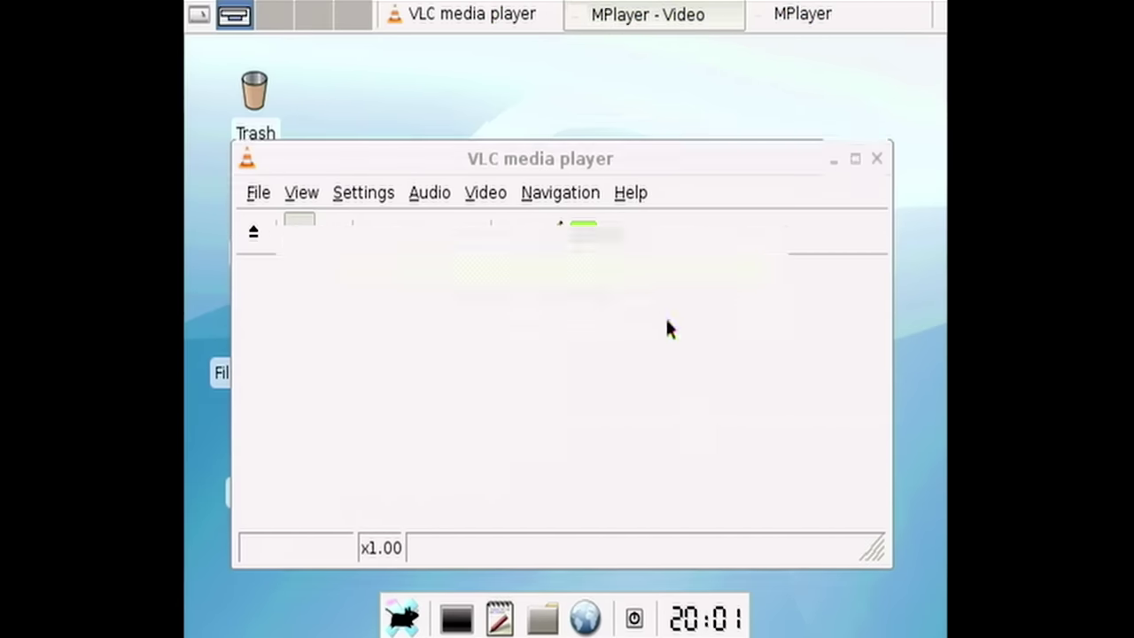
{"action": "left_click", "coordinate": [630, 192]}
{"action": "left_click", "coordinate": [735, 314]}
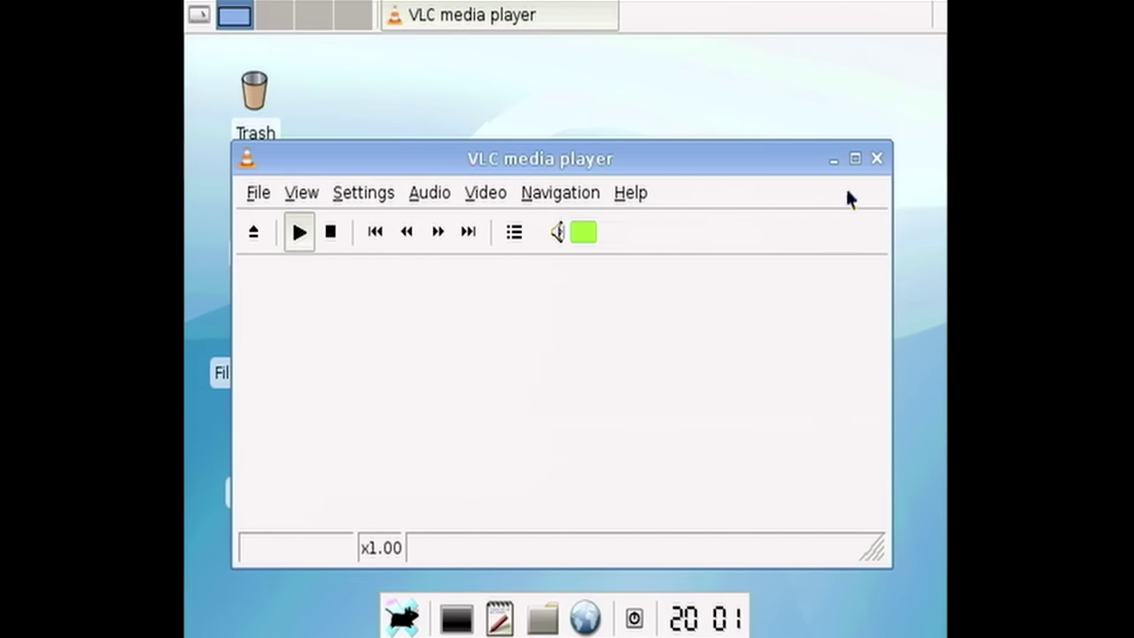
- Close the VLC media player window
{"action": "left_click", "coordinate": [876, 159]}
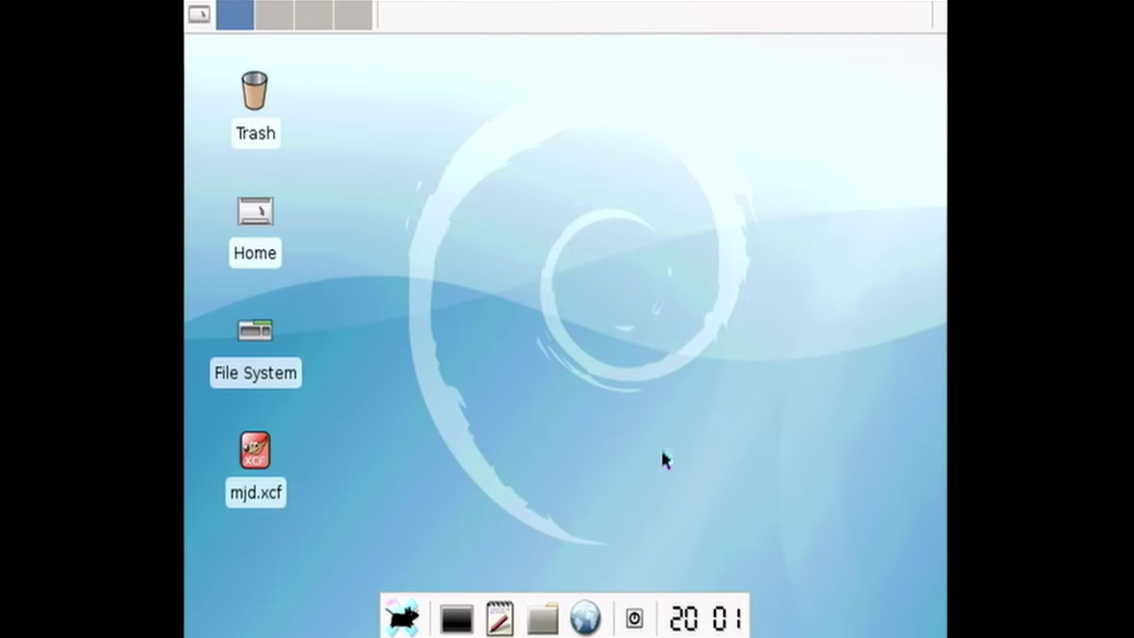